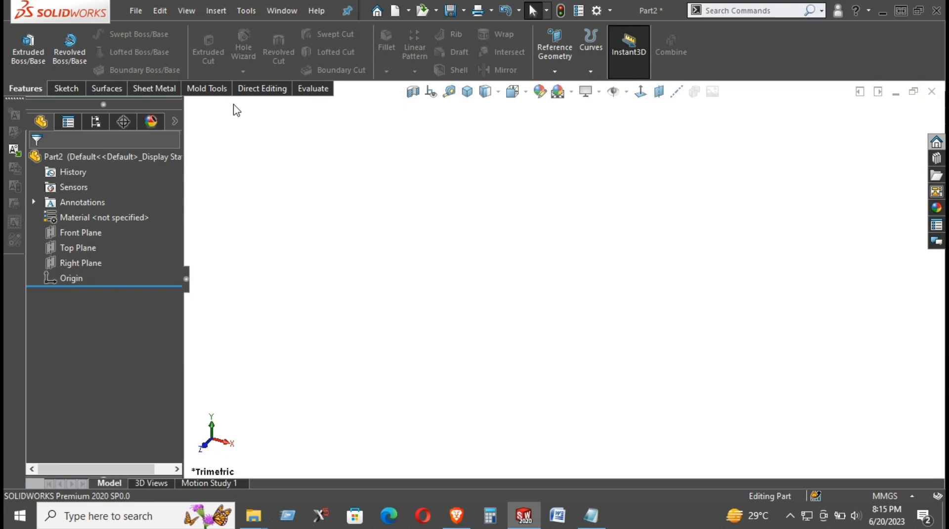
Start a sketch on the Top Plane and draw a center rectangle about 81 mm high, centred on the origin
{"action": "left_click", "coordinate": [78, 247]}
{"action": "left_click", "coordinate": [82, 225]}
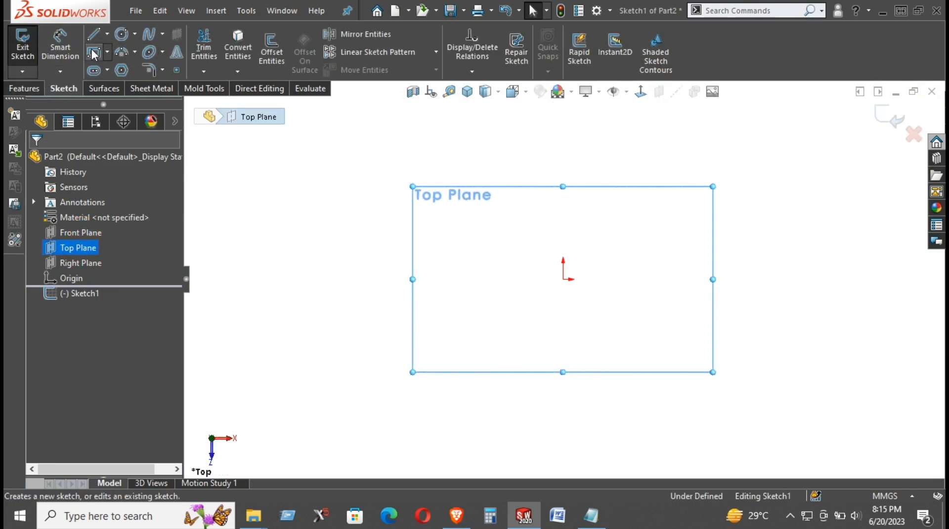
{"action": "left_click", "coordinate": [94, 53]}
{"action": "left_click", "coordinate": [89, 210]}
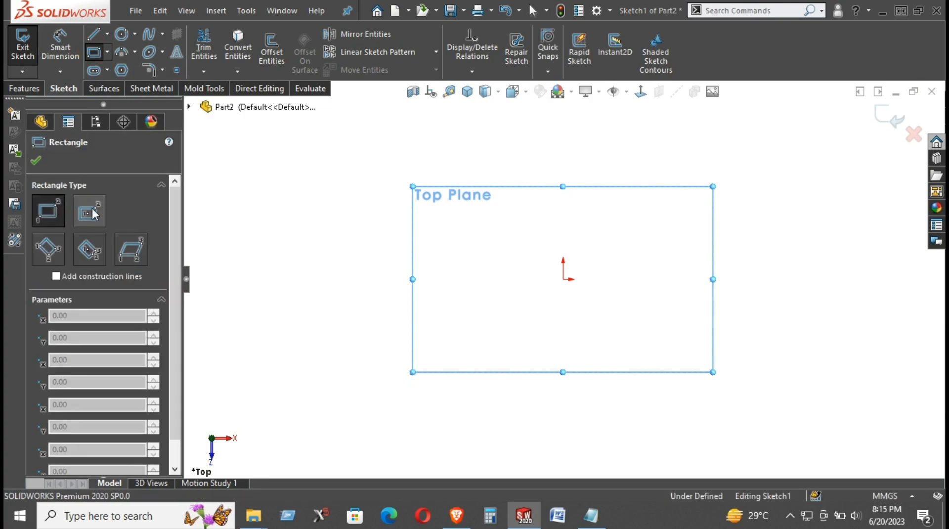
{"action": "left_click", "coordinate": [564, 279]}
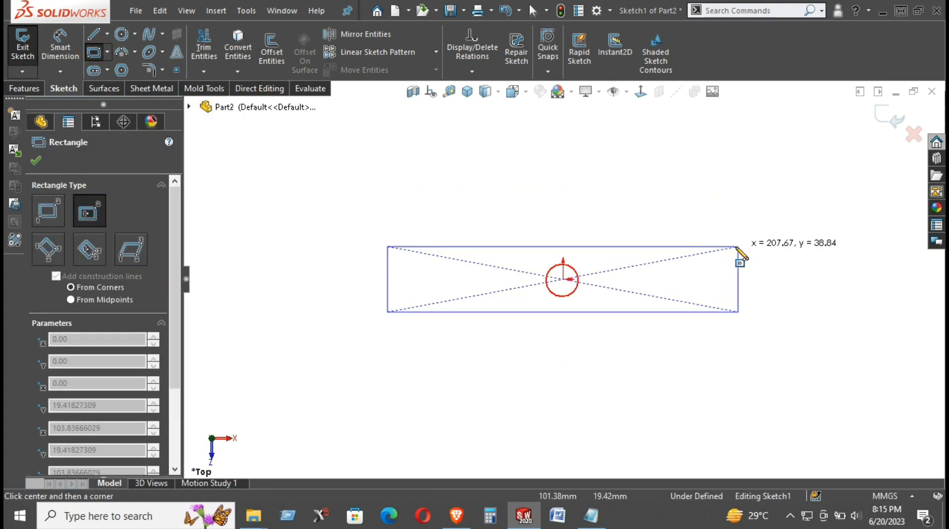
{"action": "left_click", "coordinate": [720, 211]}
Dimension the rectangle to 50 mm high and 100 mm wide
{"action": "right_click_drag", "start_coordinate": [776, 343], "coordinate": [766, 165]}
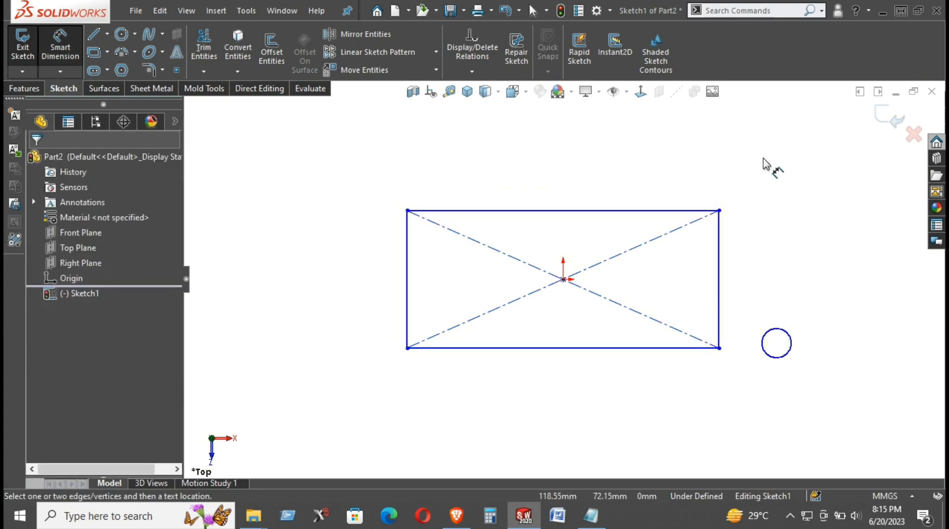
{"action": "left_click", "coordinate": [719, 278]}
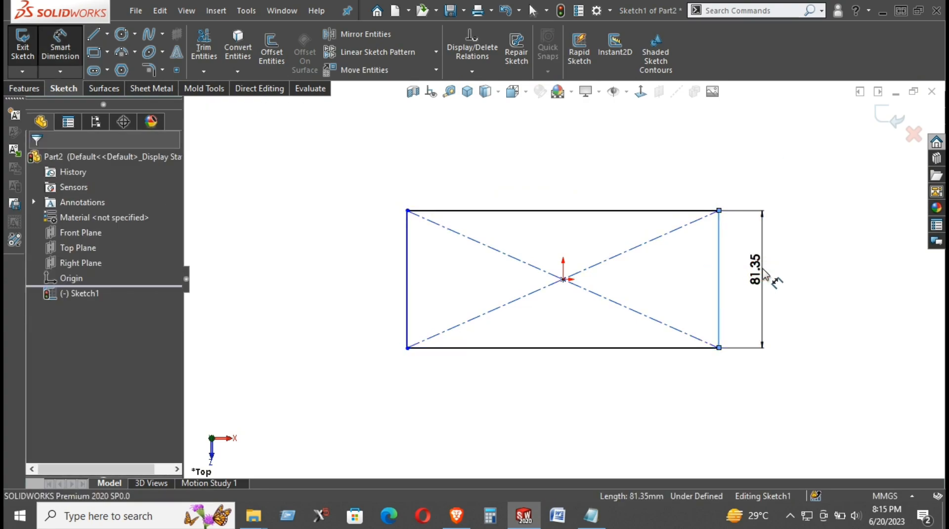
{"action": "left_click", "coordinate": [764, 273]}
{"action": "type", "text": "50"}
{"action": "left_click", "coordinate": [701, 247]}
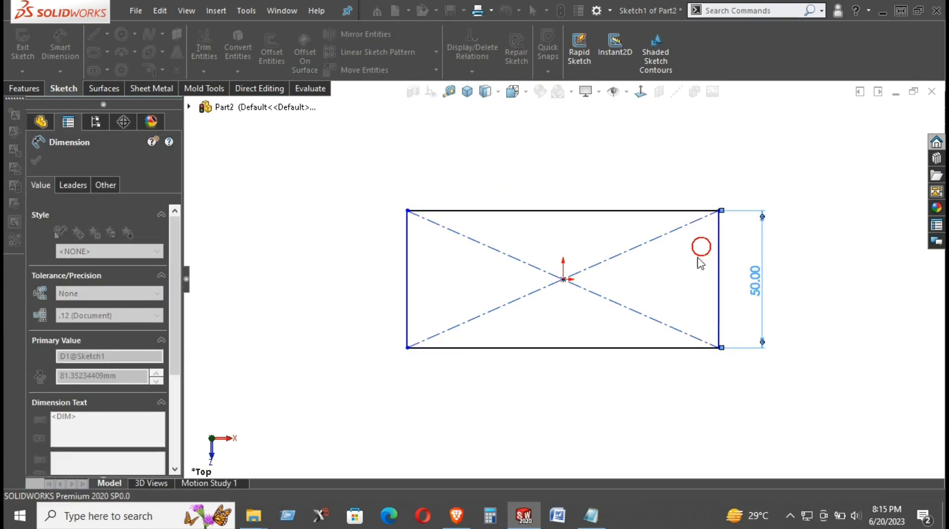
{"action": "left_click", "coordinate": [573, 348]}
{"action": "left_click", "coordinate": [571, 400]}
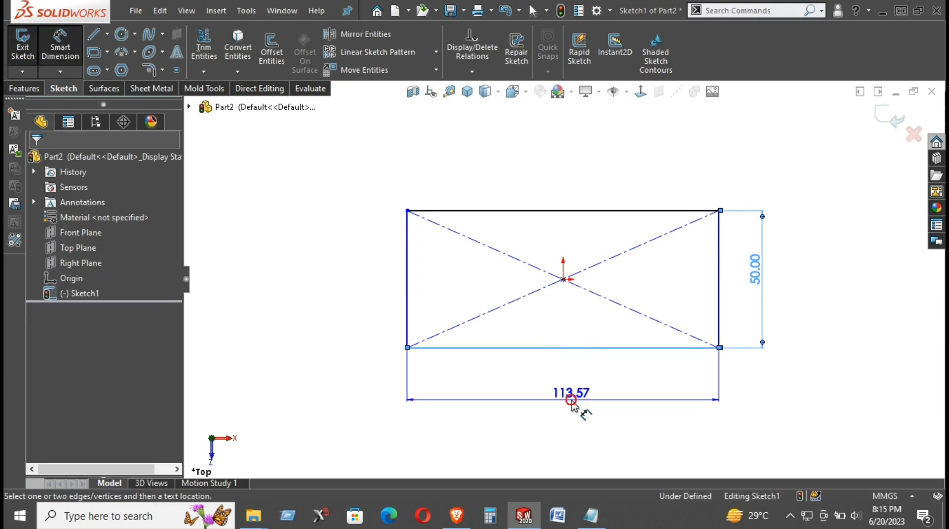
{"action": "type", "text": "100"}
{"action": "key", "text": "Return"}
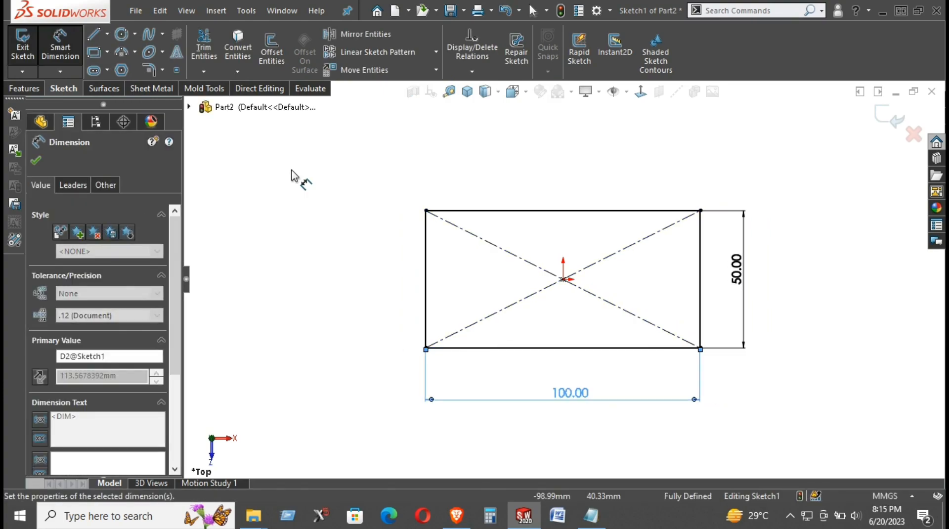
{"action": "left_click", "coordinate": [296, 187]}
{"action": "right_click", "coordinate": [330, 160]}
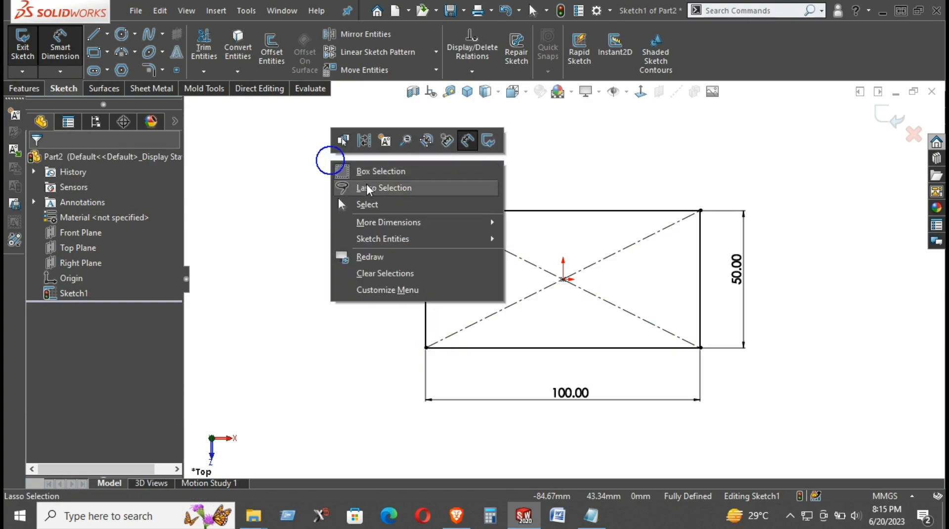
{"action": "left_click", "coordinate": [357, 204]}
{"action": "left_click_drag", "start_coordinate": [343, 157], "coordinate": [826, 457]}
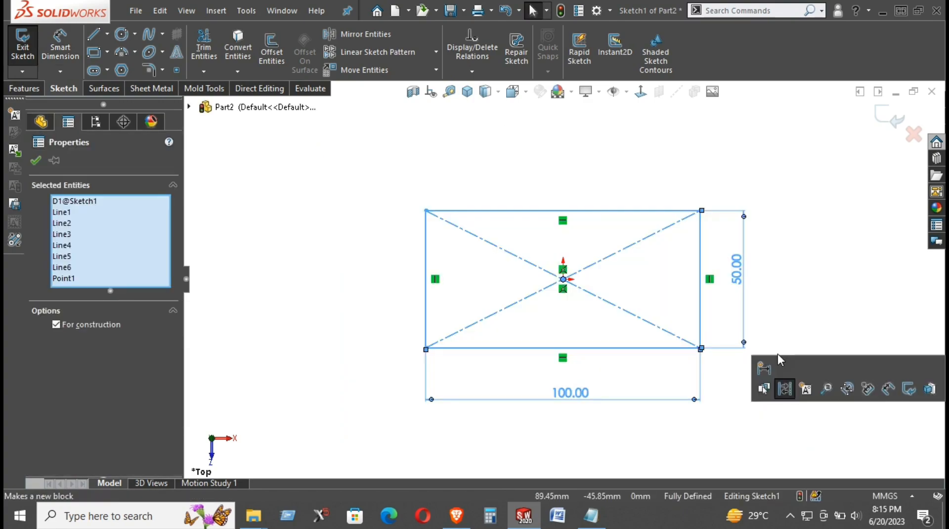
{"action": "left_click", "coordinate": [149, 70]}
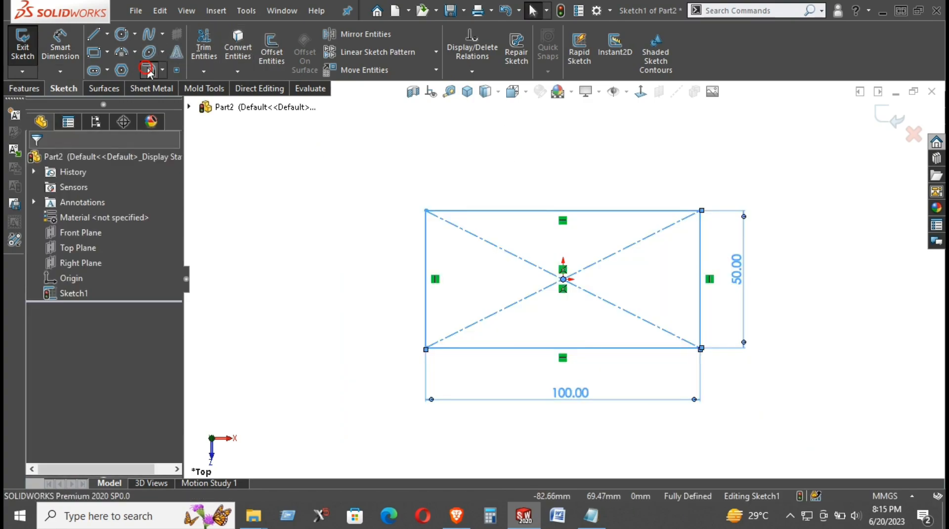
{"action": "left_click", "coordinate": [409, 187]}
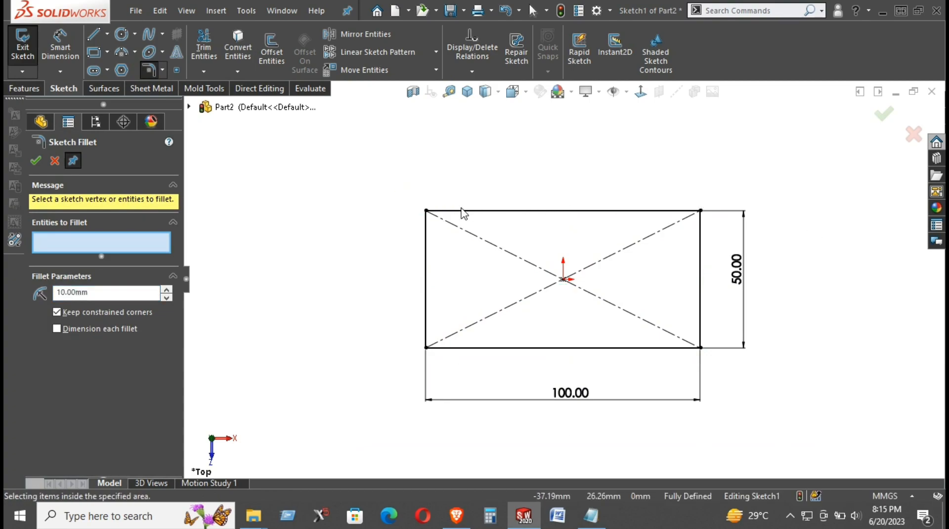
{"action": "left_click", "coordinate": [426, 211]}
{"action": "left_click", "coordinate": [695, 347]}
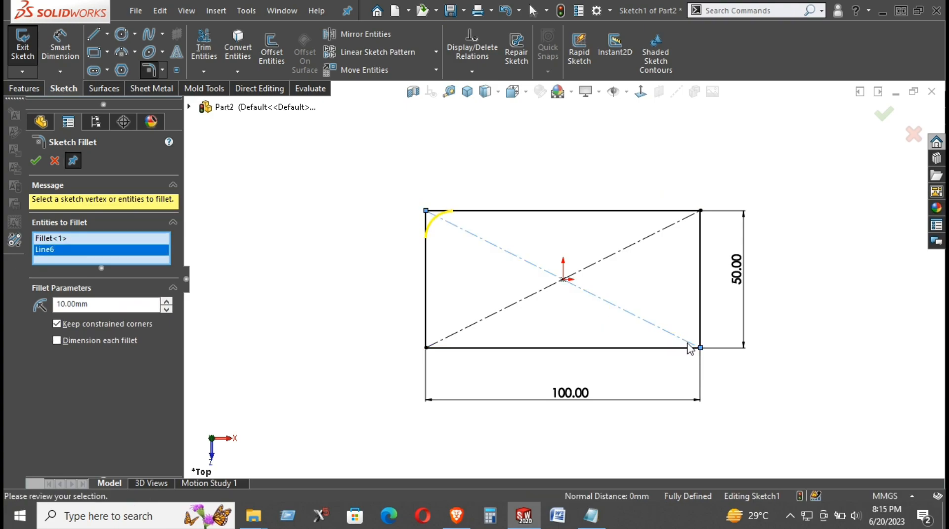
{"action": "key", "text": "Escape"}
{"action": "key", "text": "Escape"}
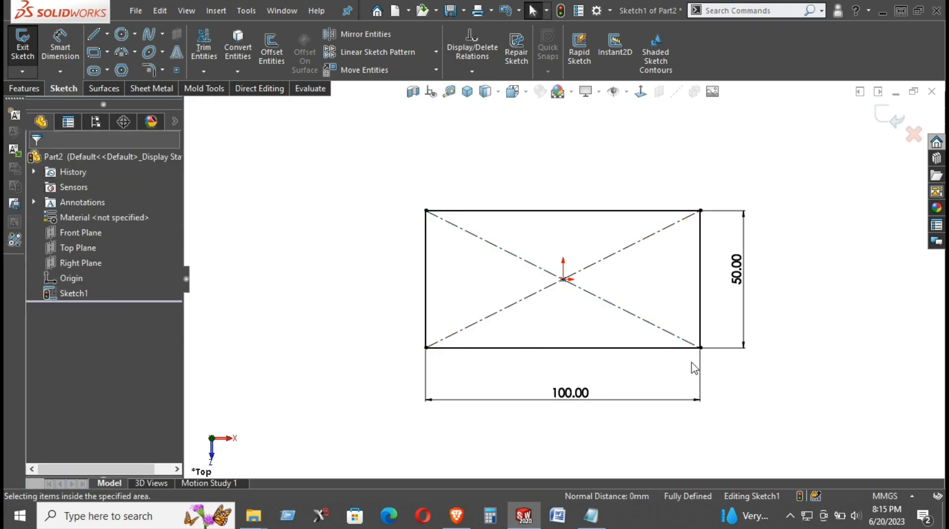
Round all four corners of the rectangle with 5 mm sketch fillets
{"action": "left_click", "coordinate": [148, 70]}
{"action": "left_click", "coordinate": [701, 348]}
{"action": "left_click", "coordinate": [700, 211]}
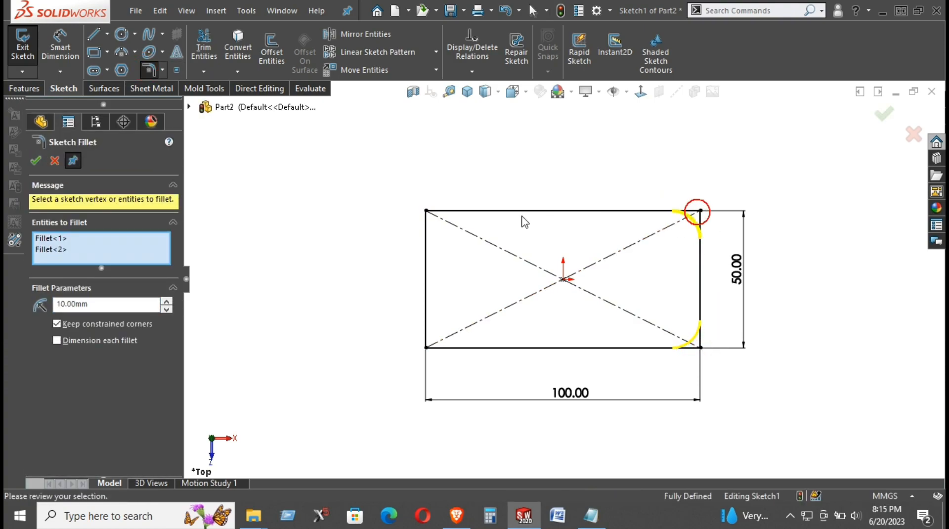
{"action": "left_click", "coordinate": [426, 211]}
{"action": "left_click", "coordinate": [427, 348]}
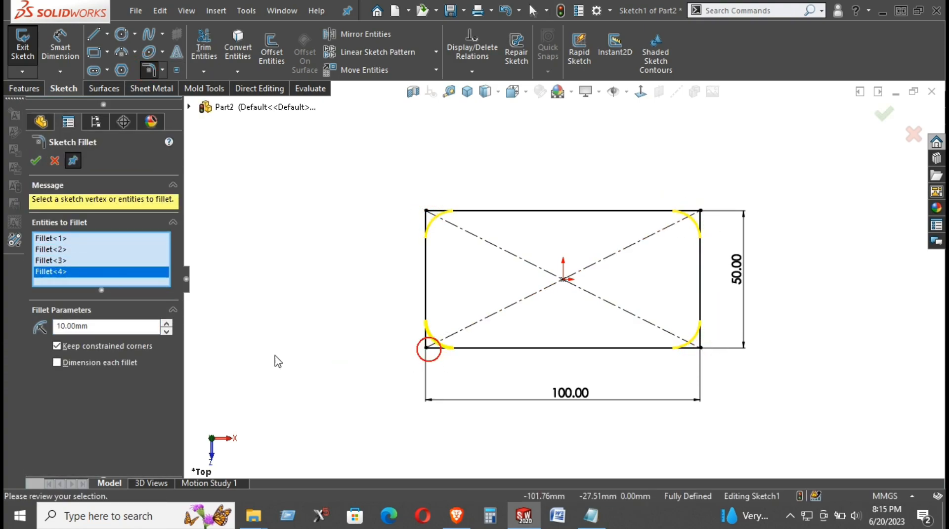
{"action": "left_click", "coordinate": [106, 324]}
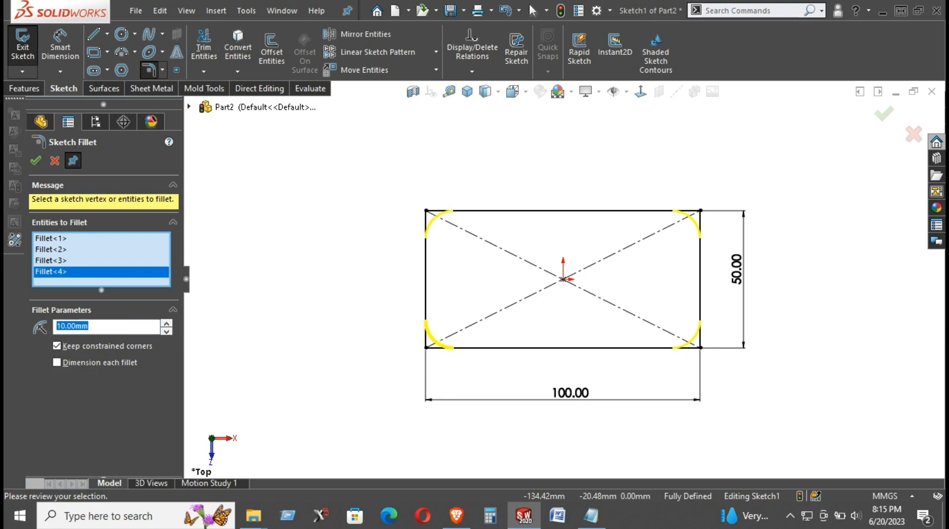
{"action": "type", "text": "5"}
{"action": "key", "text": "Return"}
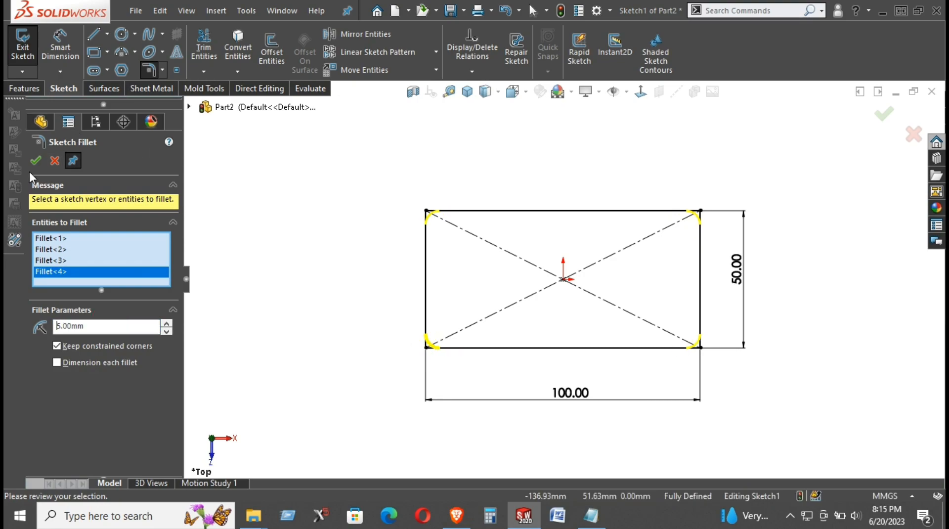
{"action": "left_click", "coordinate": [42, 162]}
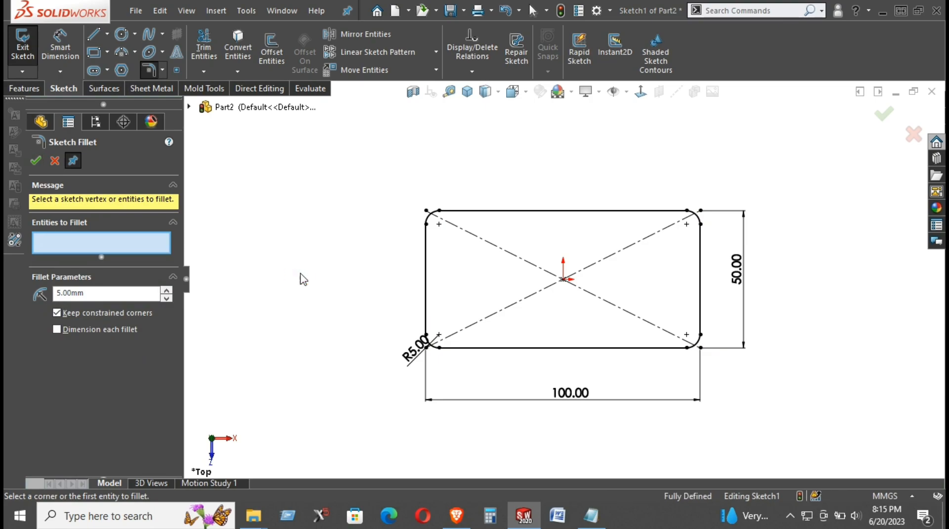
Offset the whole rounded rectangle chain 1 mm outward to form a double wall outline
{"action": "scroll", "coordinate": [485, 233], "scroll_direction": "down", "scroll_amount": 2}
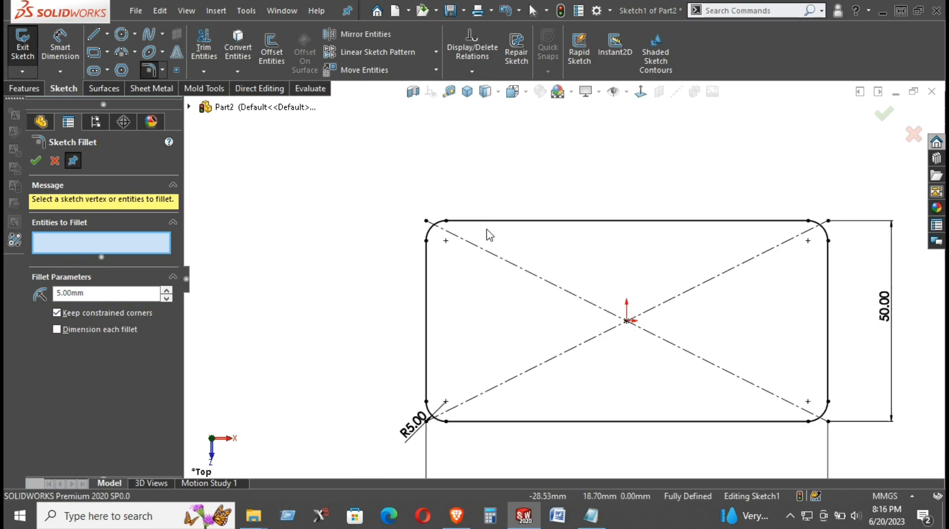
{"action": "scroll", "coordinate": [489, 235], "scroll_direction": "up", "scroll_amount": 1}
{"action": "left_click", "coordinate": [272, 46]}
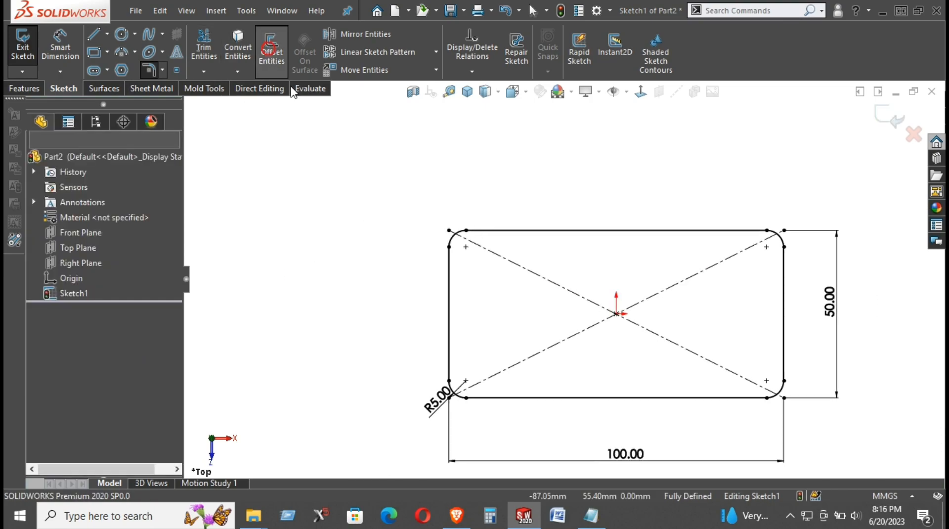
{"action": "left_click", "coordinate": [533, 231]}
{"action": "left_click", "coordinate": [82, 233]}
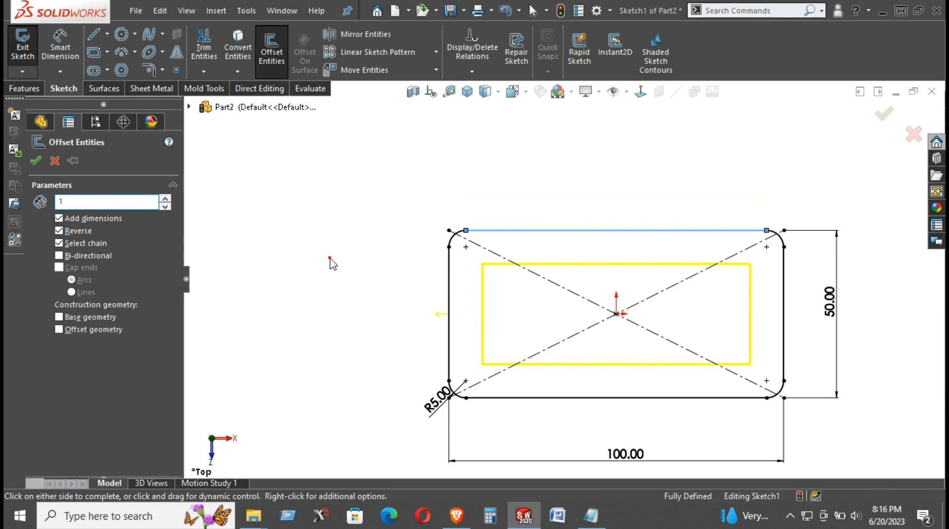
{"action": "key", "text": "Return"}
{"action": "scroll", "coordinate": [536, 298], "scroll_direction": "up", "scroll_amount": 1}
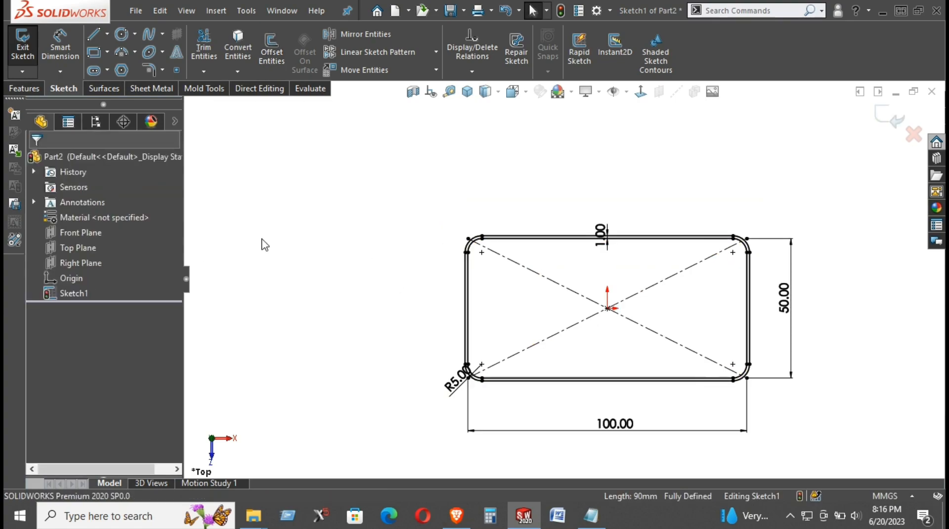
Extrude the wall outline as a Blind boss to a depth of 20 mm
{"action": "left_click", "coordinate": [29, 90]}
{"action": "left_click", "coordinate": [42, 59]}
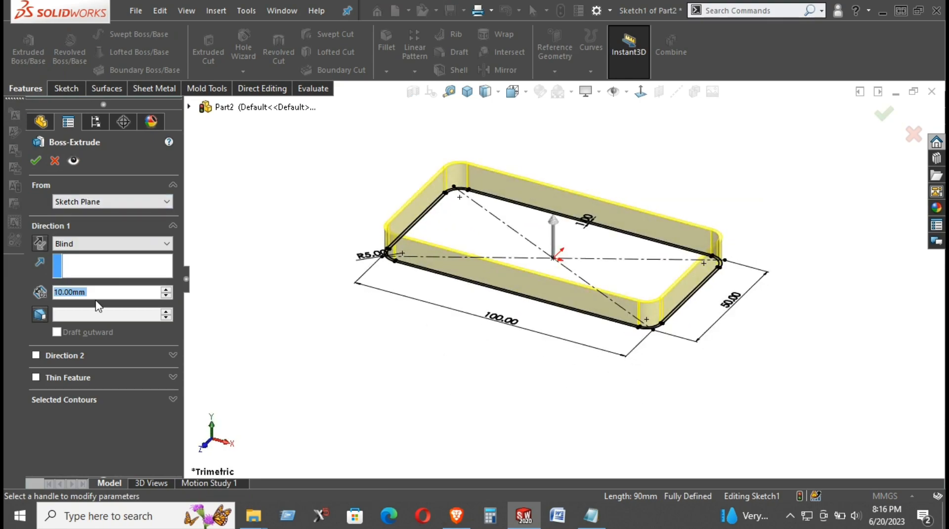
{"action": "type", "text": "20"}
{"action": "key", "text": "Return"}
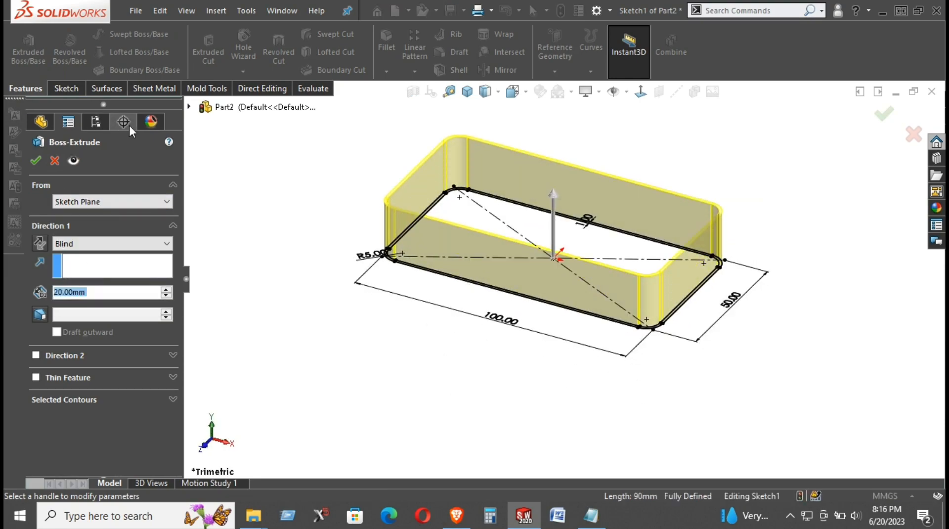
{"action": "key", "text": "Return"}
Start a sketch on the bottom rim face of the wall and convert the face's outer edges into sketch entities
{"action": "mouse_move", "coordinate": [322, 262]}
{"action": "middle_mouse_down"}
{"action": "mouse_move", "coordinate": [473, 263]}
{"action": "mouse_move", "coordinate": [421, 184]}
{"action": "middle_mouse_up"}
{"action": "scroll", "coordinate": [399, 268], "scroll_direction": "down", "scroll_amount": 4}
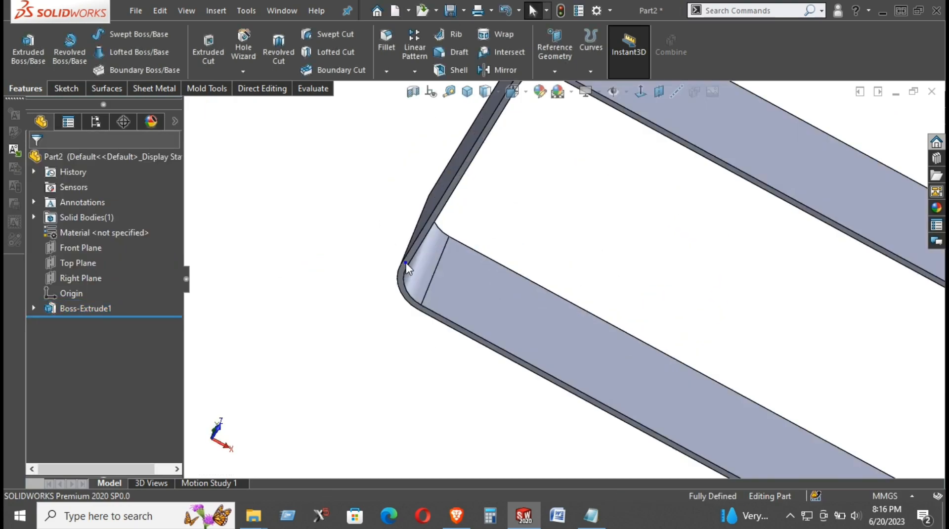
{"action": "left_click", "coordinate": [407, 269]}
{"action": "right_click", "coordinate": [431, 170]}
{"action": "left_click", "coordinate": [438, 197]}
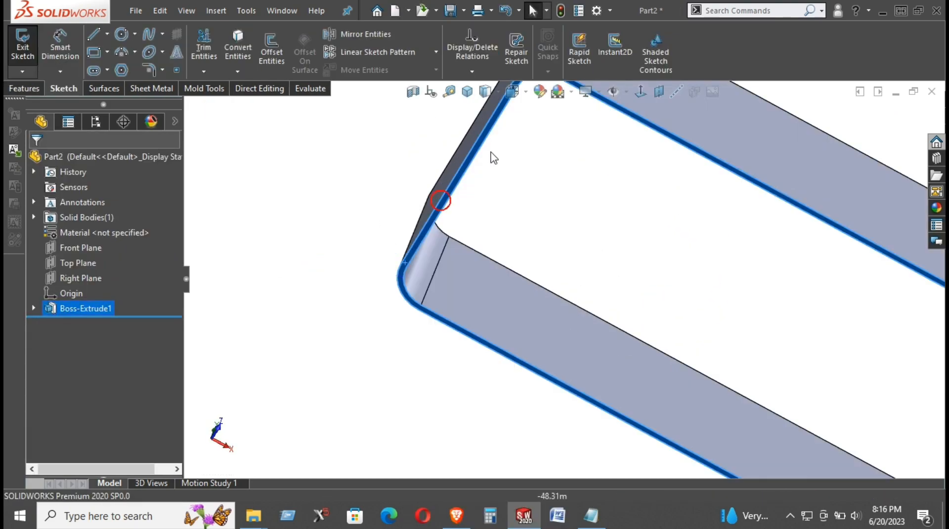
{"action": "left_click", "coordinate": [641, 92]}
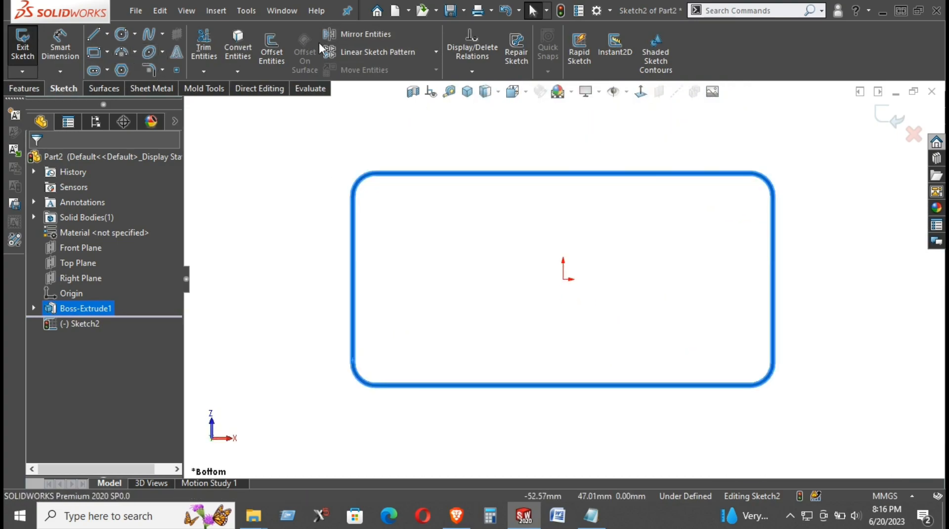
{"action": "left_click", "coordinate": [238, 40]}
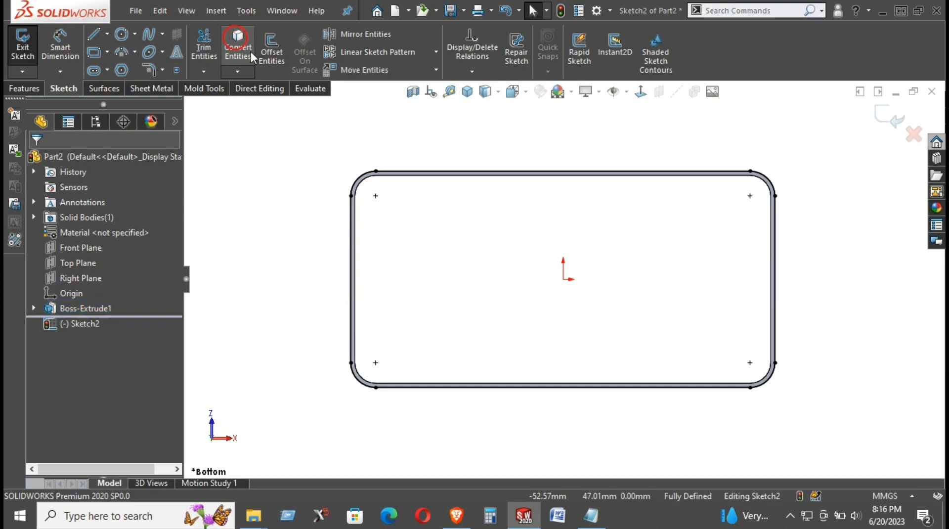
Extrude the converted outline 1 mm, Blind, in the reversed direction into the wall, merging it as the box floor
{"action": "left_click", "coordinate": [24, 88]}
{"action": "left_click", "coordinate": [28, 47]}
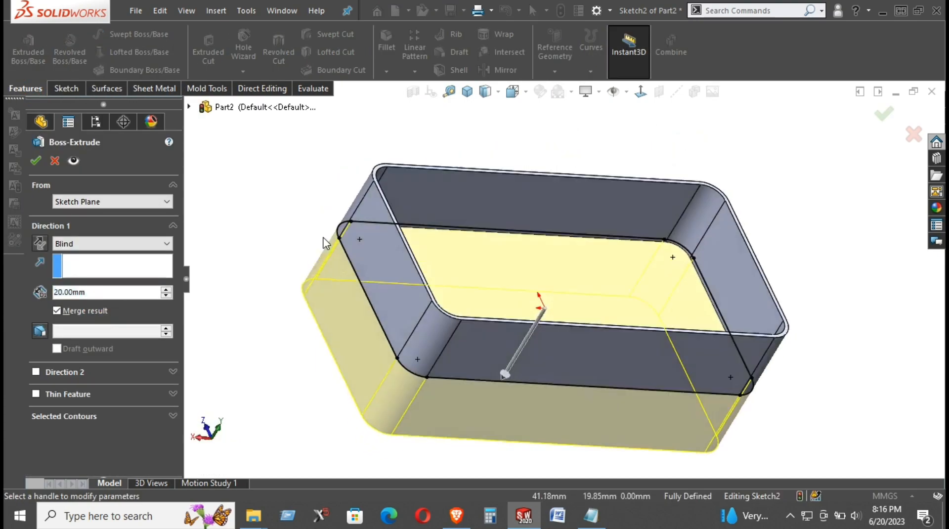
{"action": "left_click", "coordinate": [89, 244]}
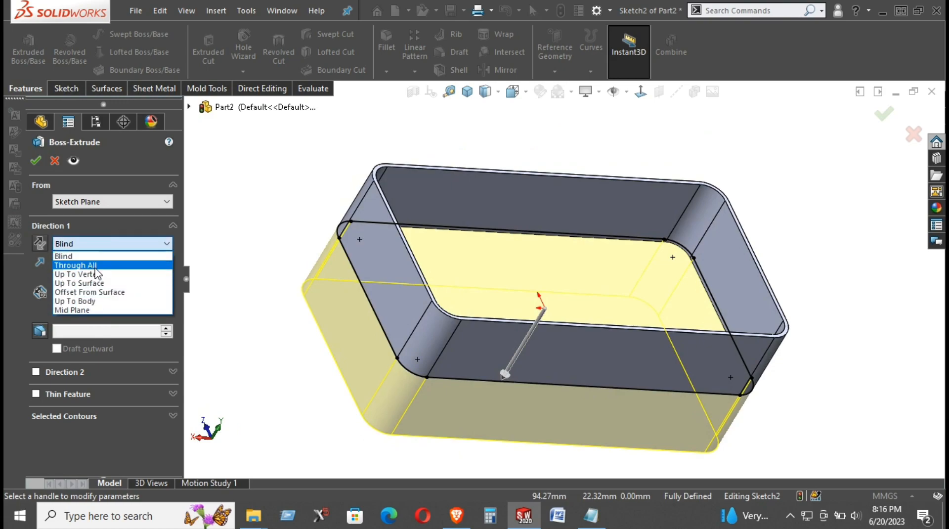
{"action": "left_click", "coordinate": [97, 242]}
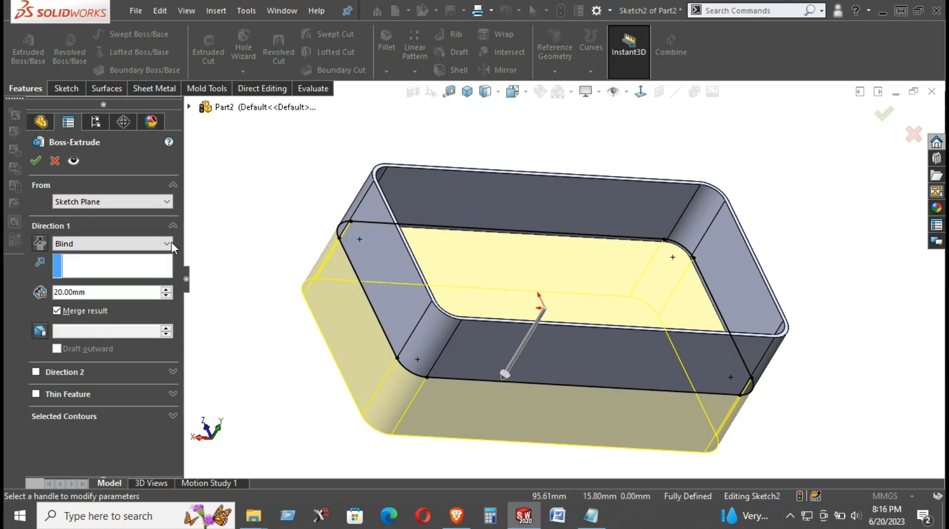
{"action": "double_click", "coordinate": [94, 296]}
{"action": "type", "text": "1"}
{"action": "key", "text": "Return"}
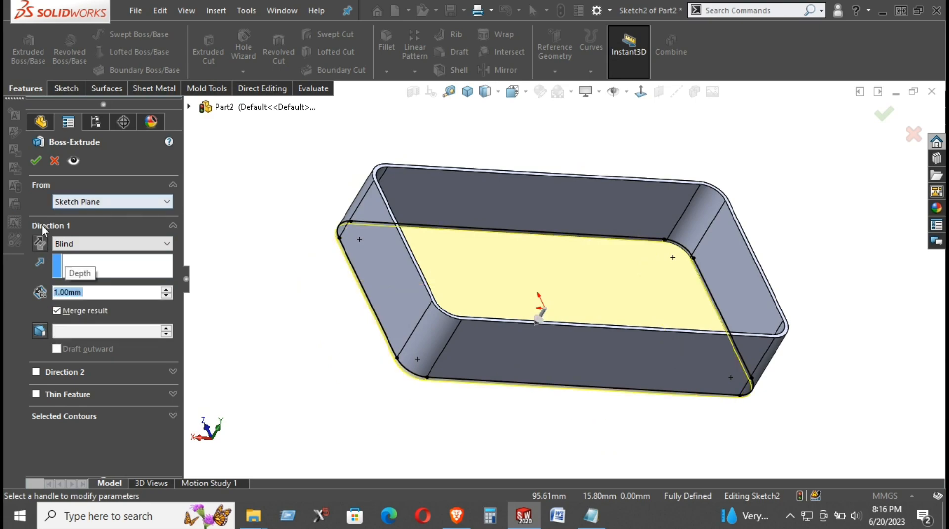
{"action": "left_click", "coordinate": [37, 242]}
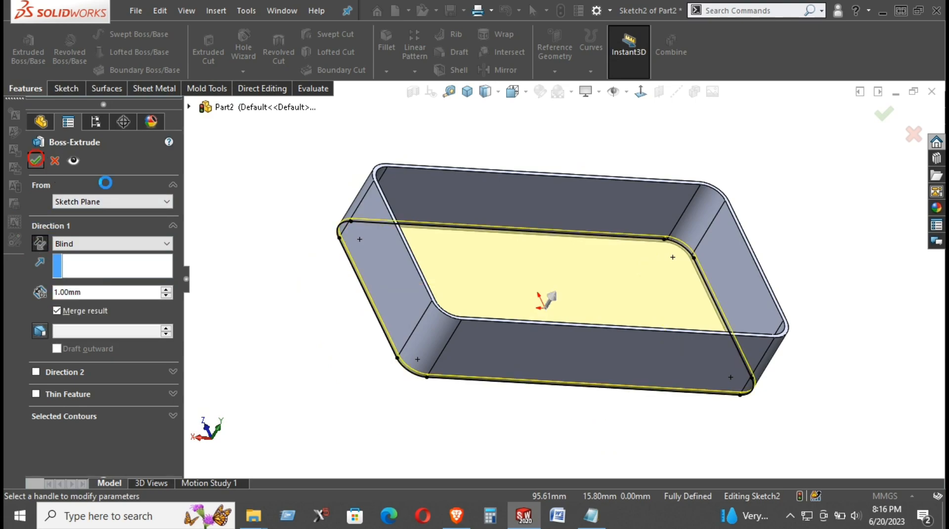
{"action": "key", "text": "Return"}
{"action": "middle_click_drag", "start_coordinate": [290, 240], "coordinate": [464, 294]}
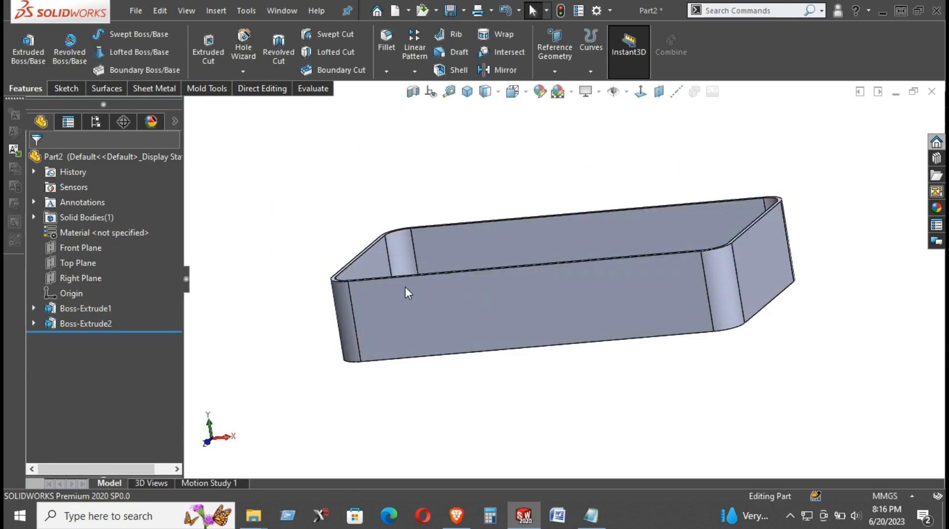
Edit the wall's boss extrusion and set its Blind depth to 40 mm
{"action": "left_click", "coordinate": [39, 311]}
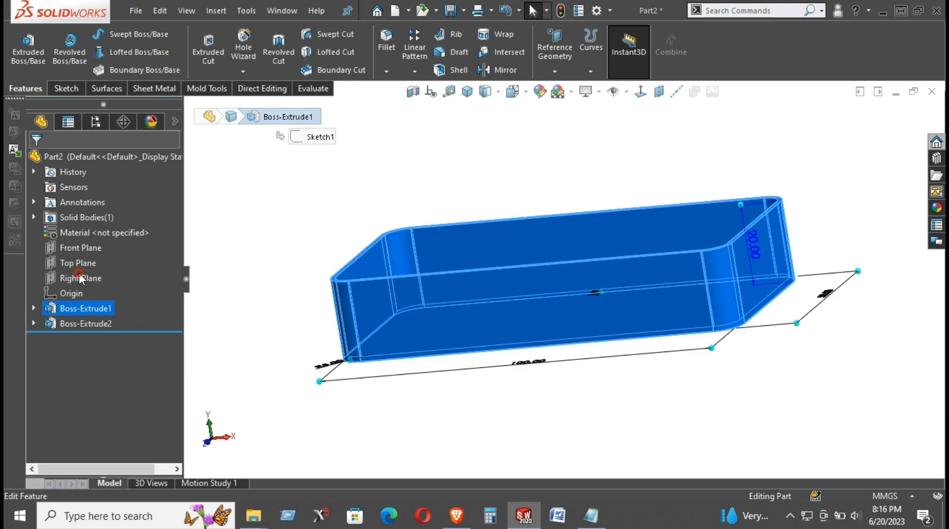
{"action": "left_click", "coordinate": [82, 271]}
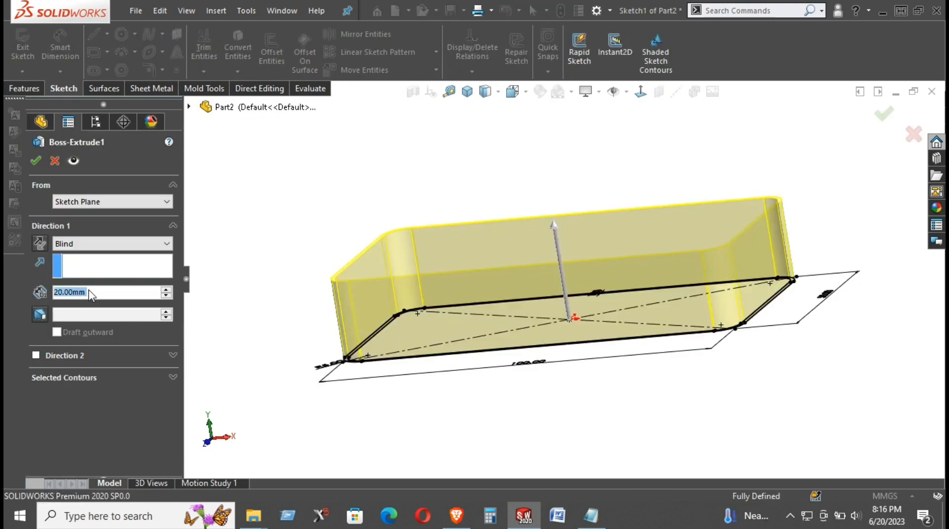
{"action": "type", "text": "40"}
{"action": "key", "text": "Return"}
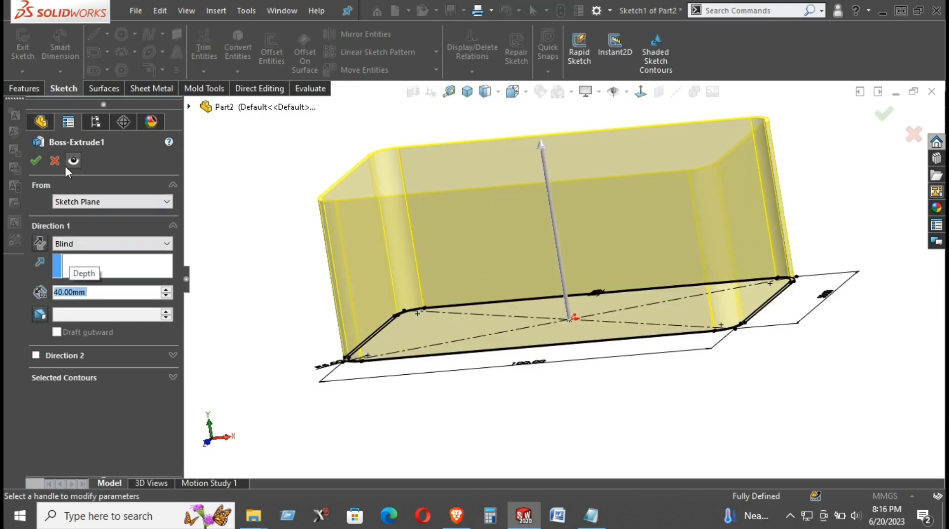
{"action": "left_click", "coordinate": [36, 160]}
{"action": "middle_click_drag", "start_coordinate": [391, 372], "coordinate": [773, 370]}
{"action": "middle_click_drag", "start_coordinate": [715, 344], "coordinate": [629, 372]}
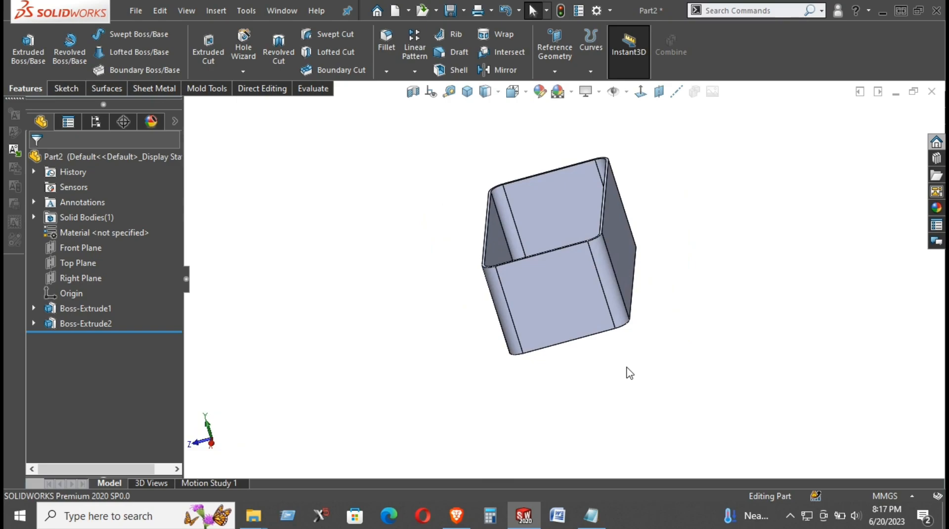
{"action": "middle_click_drag", "start_coordinate": [629, 373], "coordinate": [646, 328]}
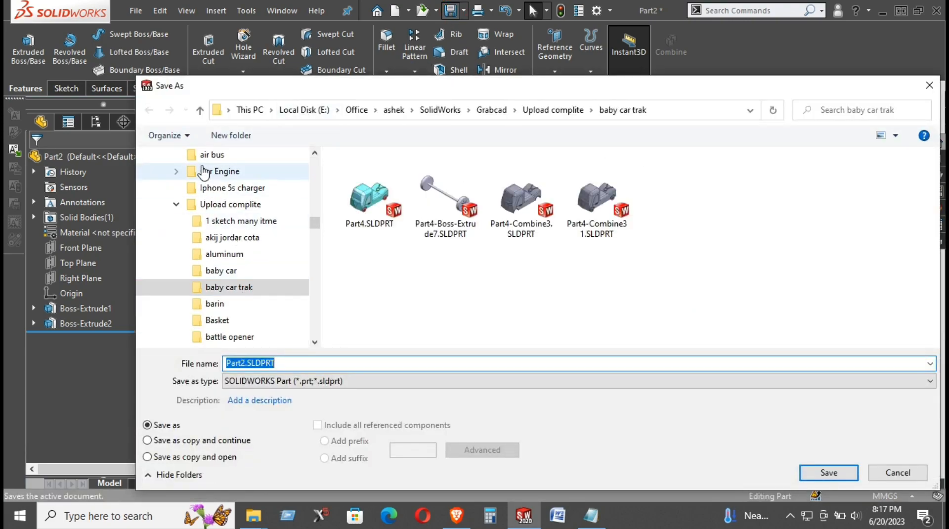
In the save dialog, go up from the baby car trak folder to the SolidWorks folder
{"action": "left_click", "coordinate": [199, 110]}
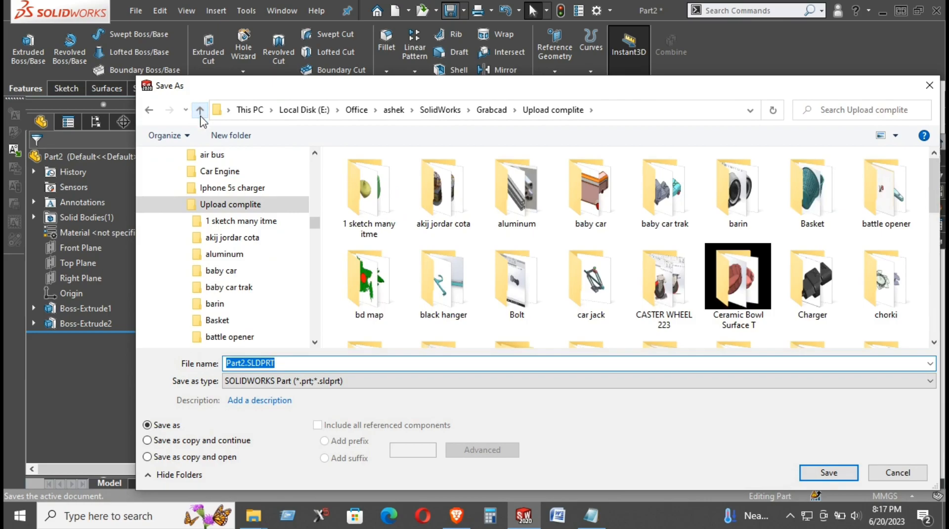
{"action": "scroll", "coordinate": [672, 315], "scroll_direction": "down", "scroll_amount": 10}
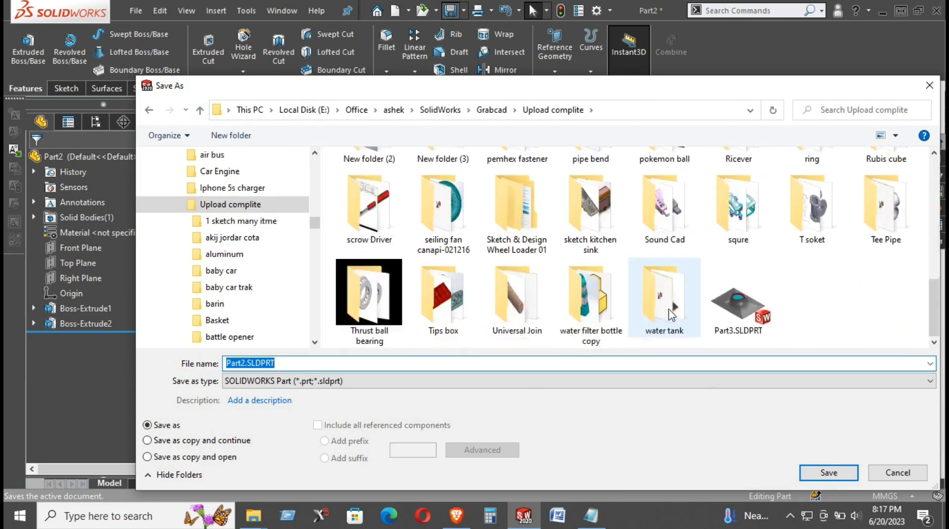
{"action": "scroll", "coordinate": [395, 223], "scroll_direction": "up", "scroll_amount": 5}
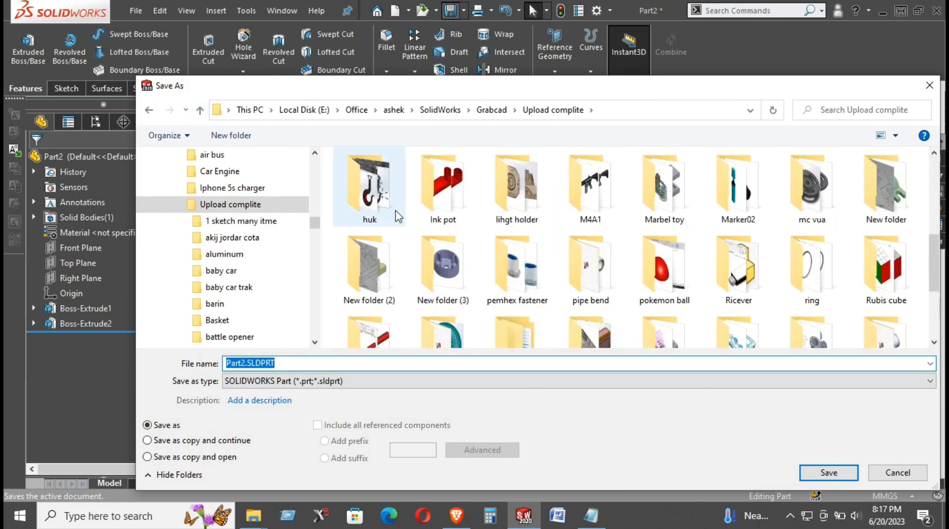
{"action": "left_click", "coordinate": [200, 111]}
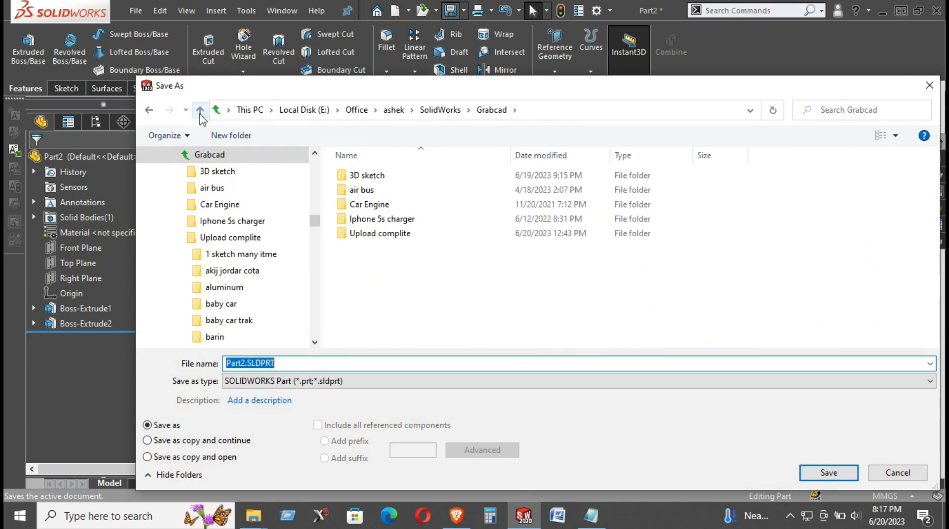
{"action": "left_click", "coordinate": [200, 110]}
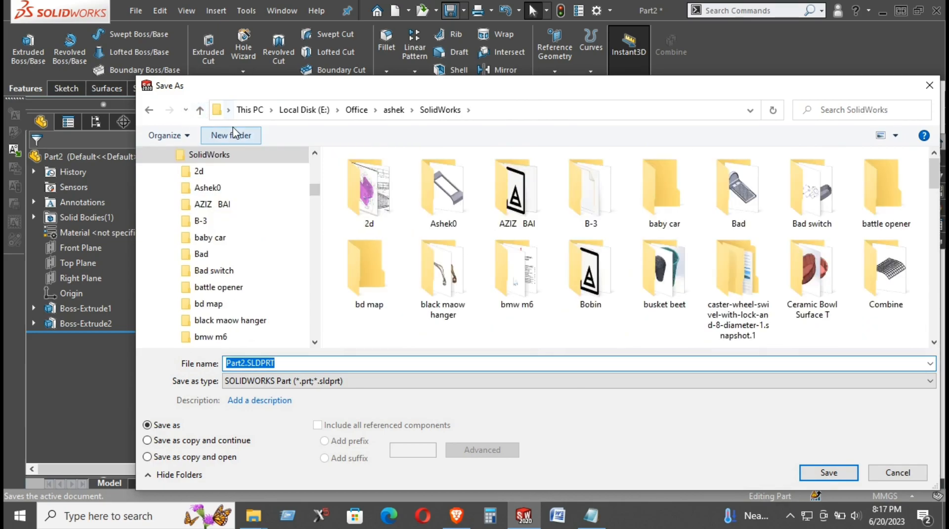
Create a folder named Tool box and save the part in it as Part2.SLDPRT
{"action": "left_click", "coordinate": [254, 143]}
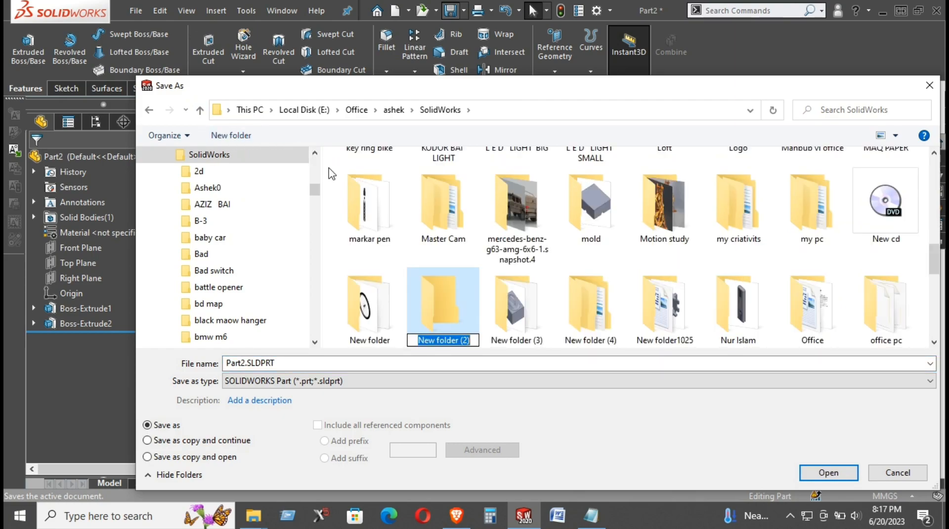
{"action": "type", "text": "Tool box"}
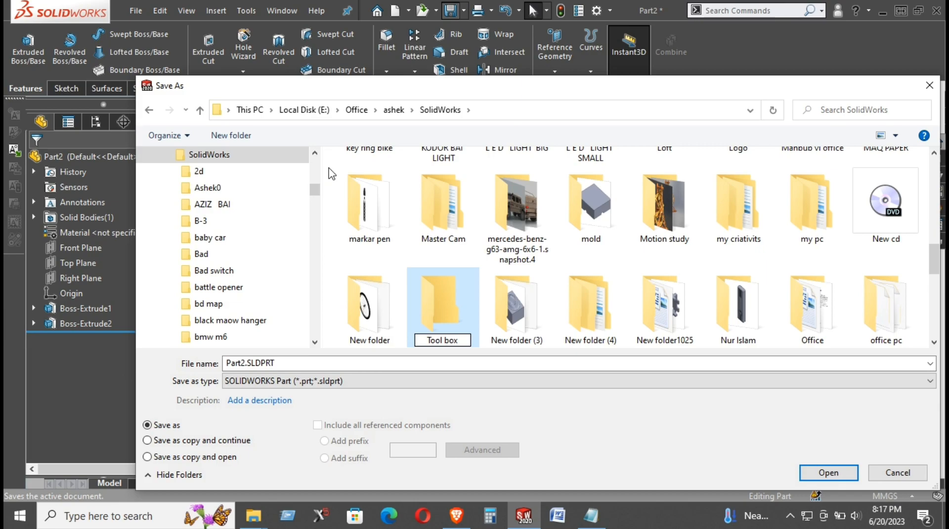
{"action": "key", "text": "Return"}
{"action": "left_click", "coordinate": [836, 471]}
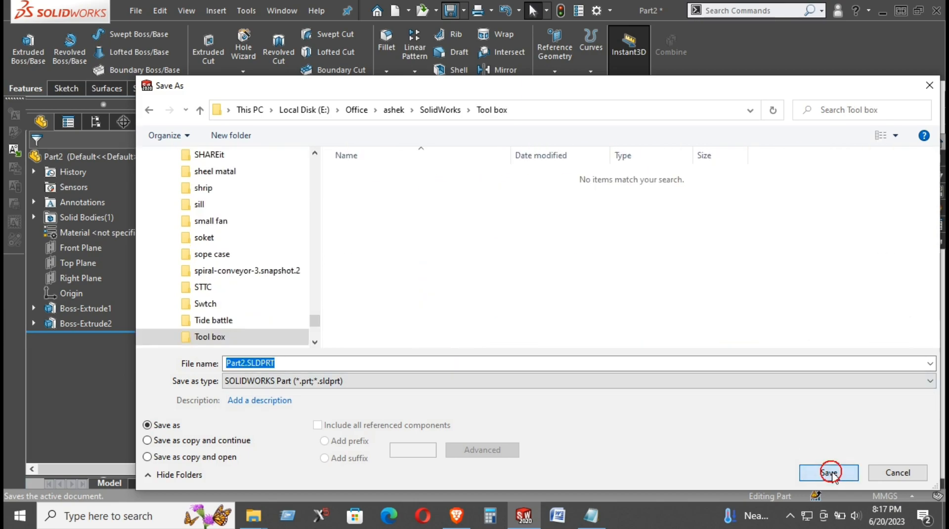
{"action": "left_click", "coordinate": [835, 472]}
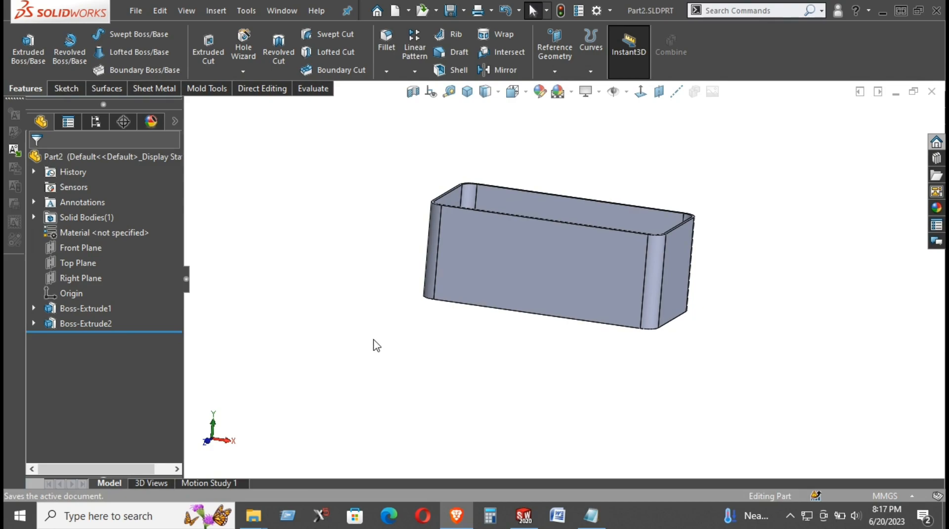
Start a sketch on the box's long front wall face and view it face-on
{"action": "mouse_move", "coordinate": [746, 336]}
{"action": "middle_mouse_down"}
{"action": "mouse_move", "coordinate": [727, 339]}
{"action": "mouse_move", "coordinate": [731, 327]}
{"action": "mouse_move", "coordinate": [730, 341]}
{"action": "middle_mouse_up"}
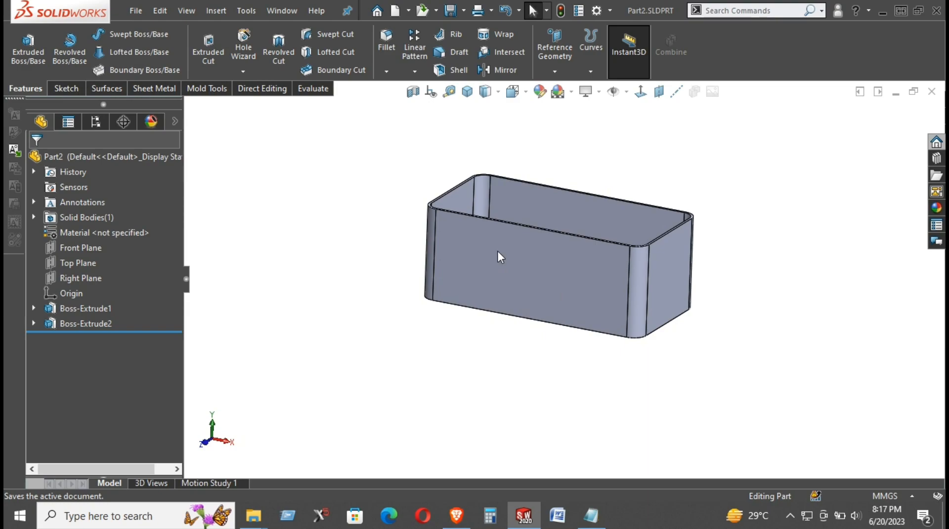
{"action": "right_click", "coordinate": [542, 263]}
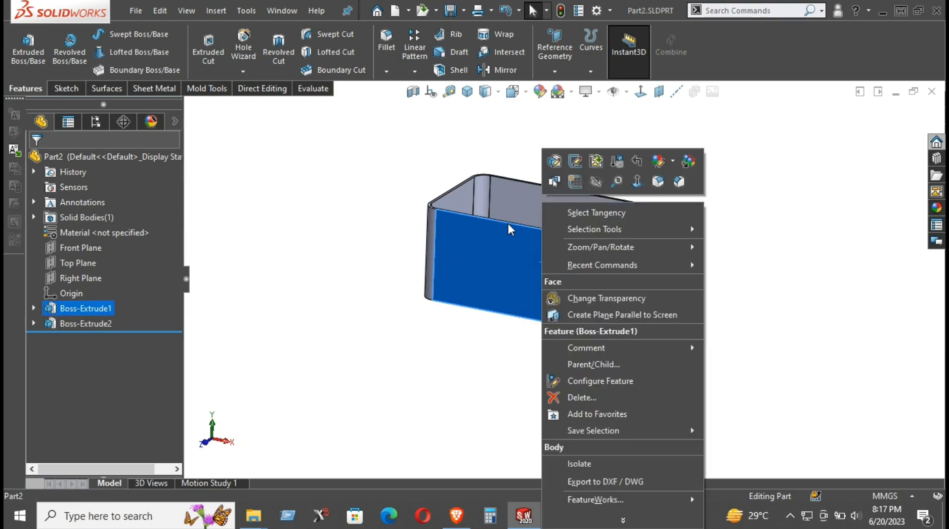
{"action": "left_click", "coordinate": [575, 182]}
{"action": "left_click", "coordinate": [641, 90]}
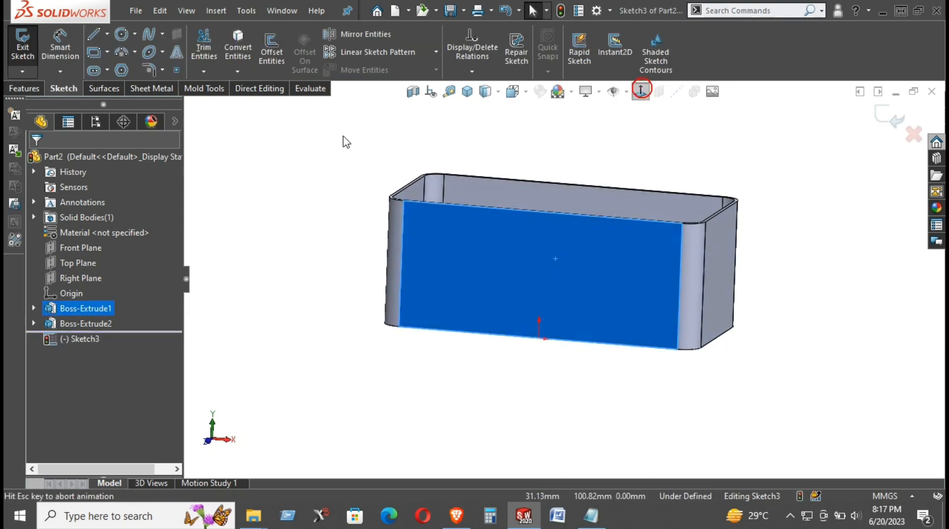
{"action": "left_click", "coordinate": [304, 189]}
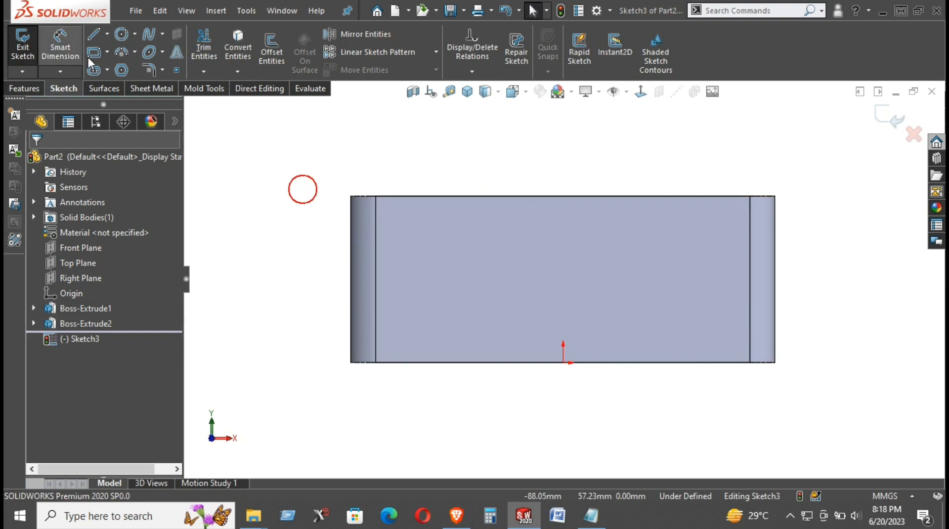
Draw chained centerlines across the front face between its side-edge midpoints, diagonally to the top edge's midpoint, and down to the origin
{"action": "left_click", "coordinate": [107, 34]}
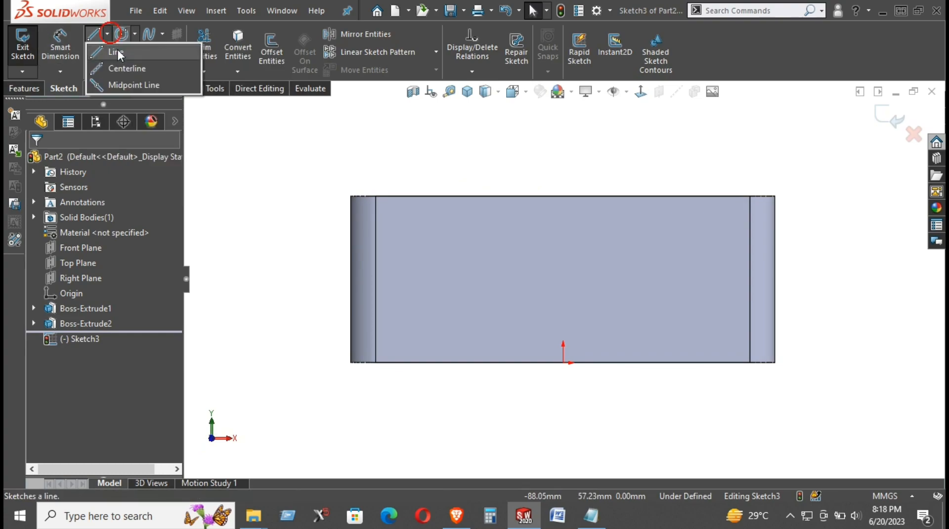
{"action": "left_click", "coordinate": [121, 68]}
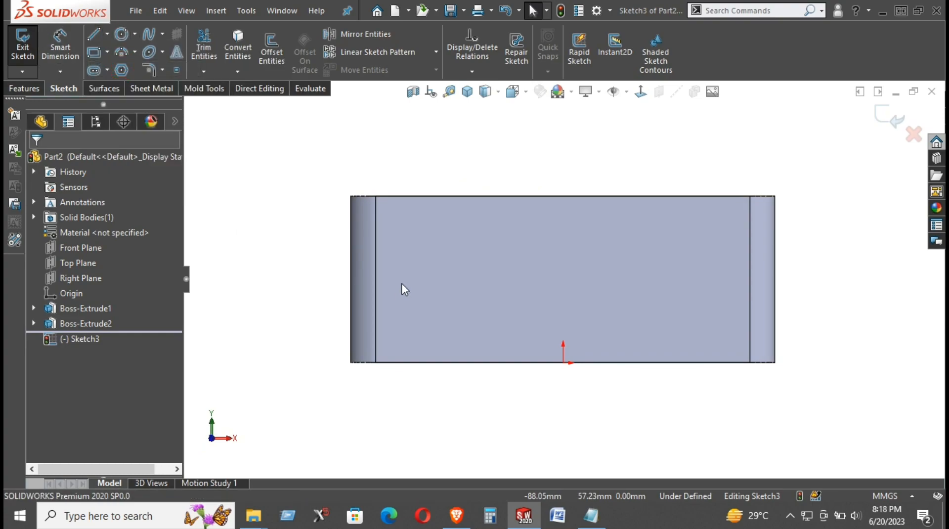
{"action": "left_click", "coordinate": [376, 280]}
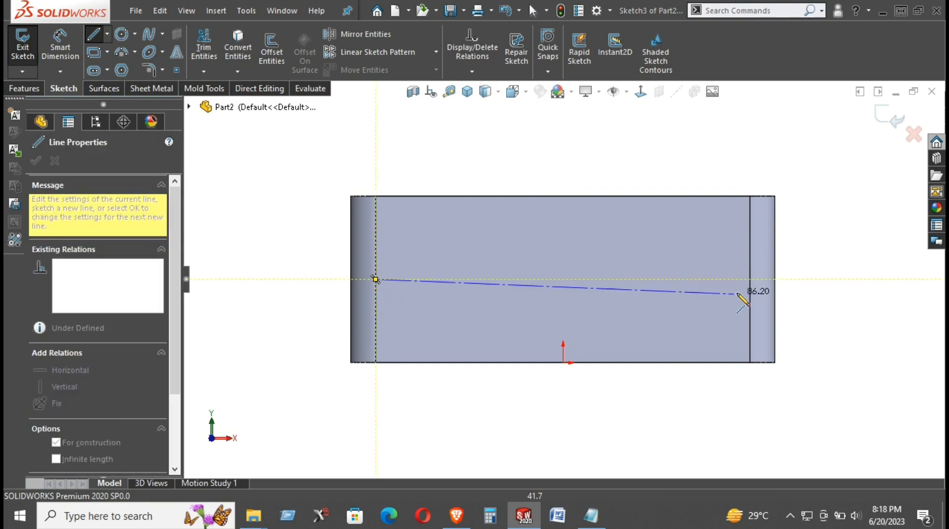
{"action": "left_click", "coordinate": [751, 280]}
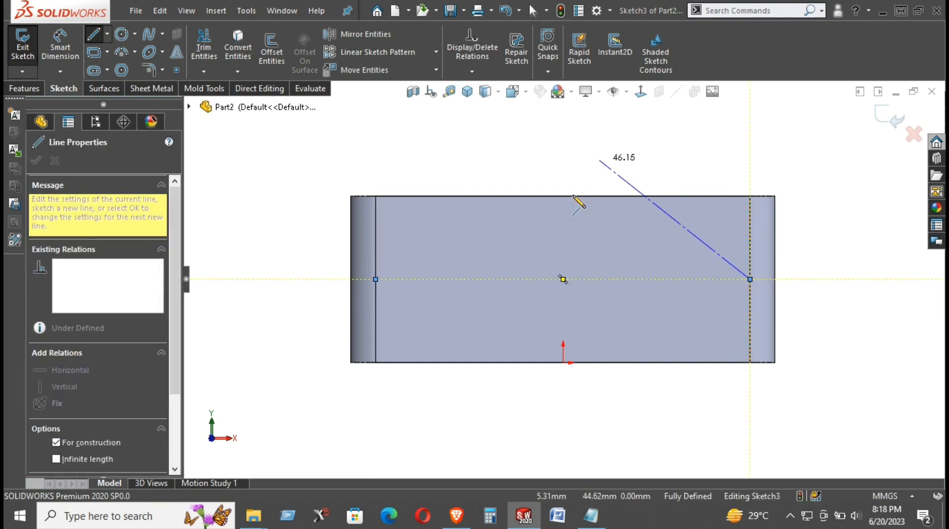
{"action": "left_click", "coordinate": [563, 196]}
{"action": "left_click", "coordinate": [564, 362]}
{"action": "right_click", "coordinate": [617, 165]}
{"action": "left_click", "coordinate": [642, 171]}
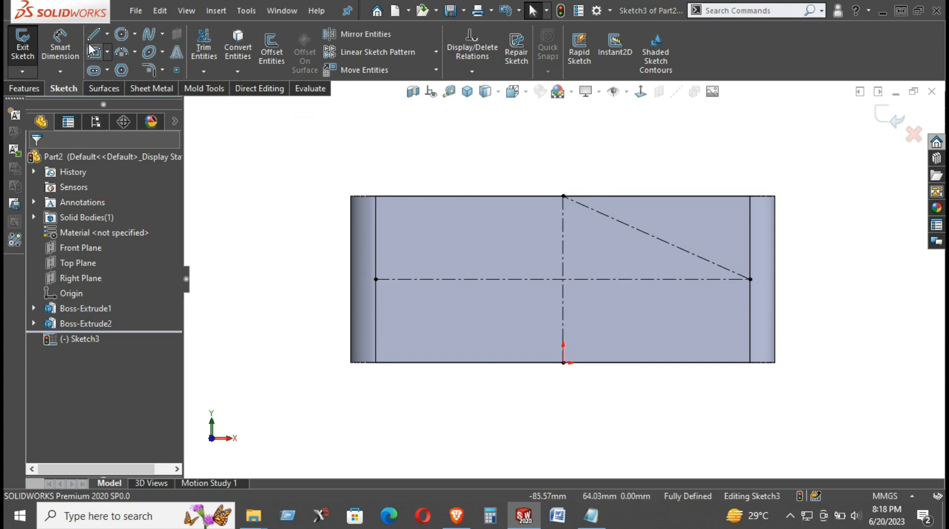
Sketch a straight slot about 49 mm between centers and 5.6 mm wide, slanting from the horizontal centerline's left part up above the box
{"action": "left_click", "coordinate": [94, 70]}
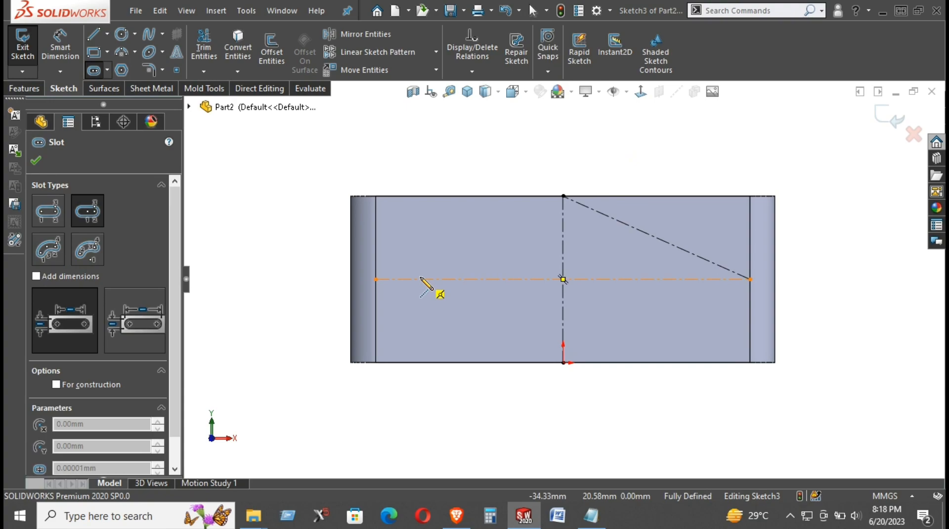
{"action": "left_click", "coordinate": [48, 210]}
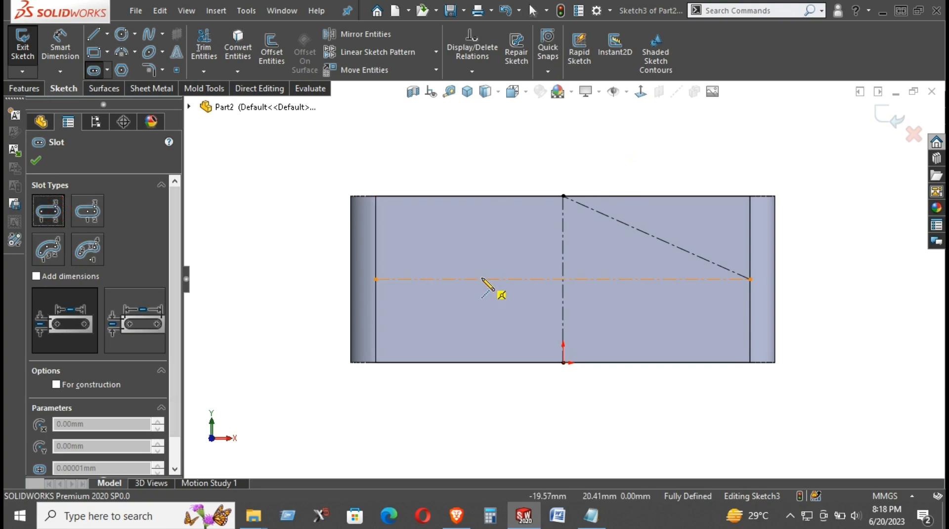
{"action": "left_click", "coordinate": [407, 279]}
{"action": "left_click", "coordinate": [533, 120]}
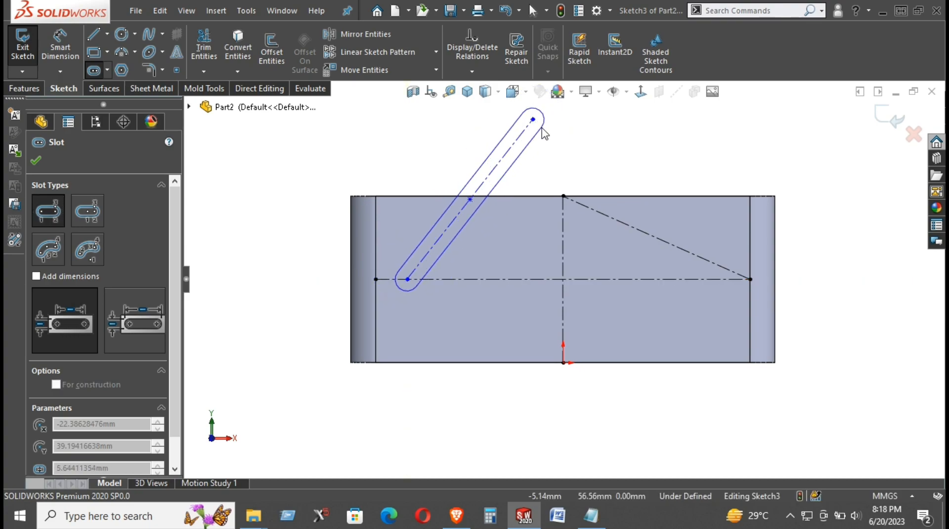
{"action": "left_click", "coordinate": [544, 130]}
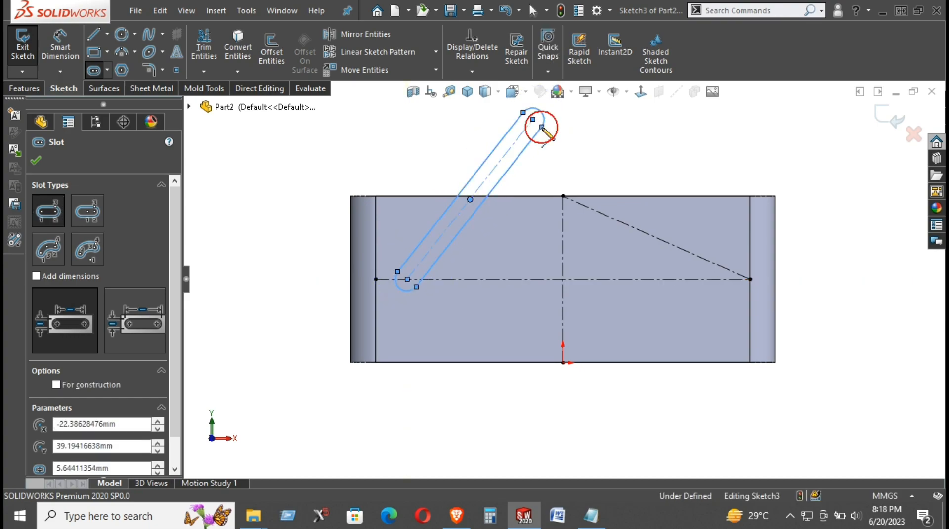
Sketch a second straight slot from the horizontal centerline's right part, slanting up toward the first slot's upper end
{"action": "left_click", "coordinate": [675, 279]}
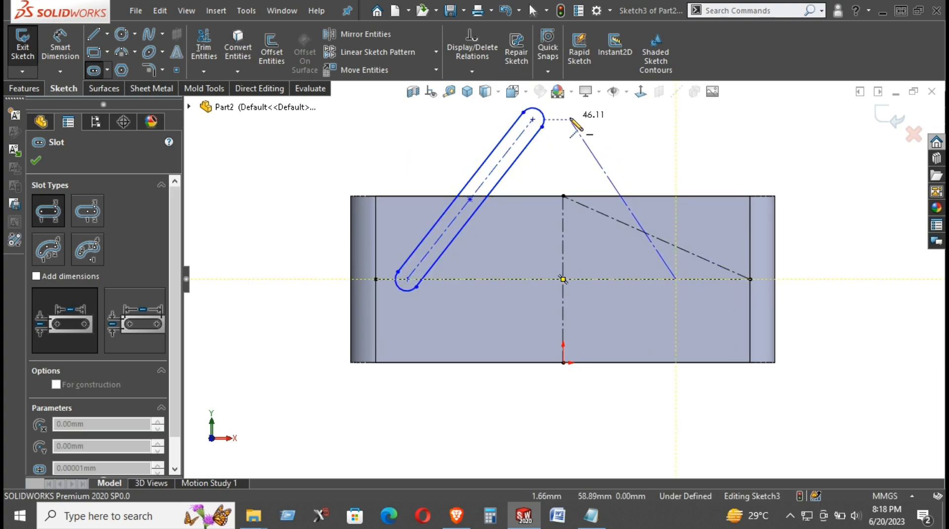
{"action": "left_click", "coordinate": [578, 117]}
{"action": "left_click", "coordinate": [600, 122]}
{"action": "right_click", "coordinate": [658, 116]}
{"action": "left_click", "coordinate": [679, 124]}
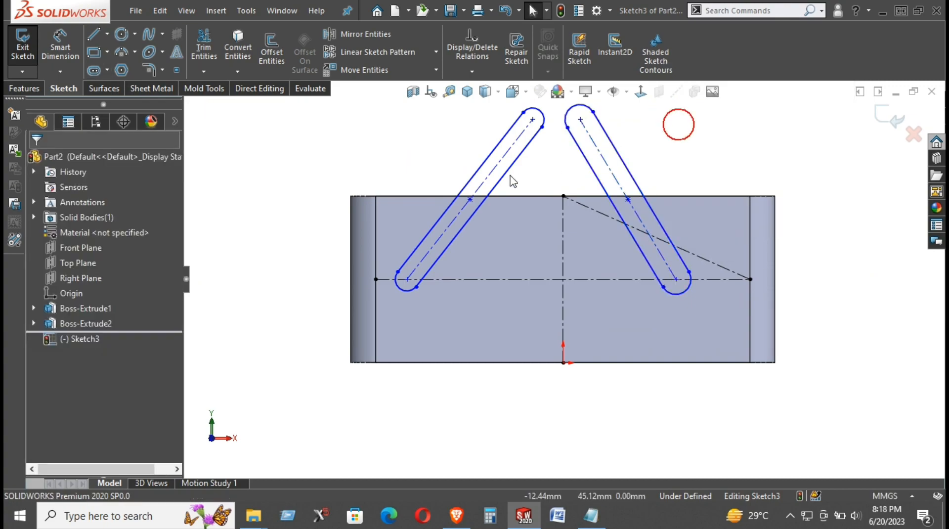
Add an Equal relation between the outer straight sides of the two slanted slots
{"action": "left_click", "coordinate": [471, 182]}
{"action": "left_click", "coordinate": [630, 174], "text": "ctrl"}
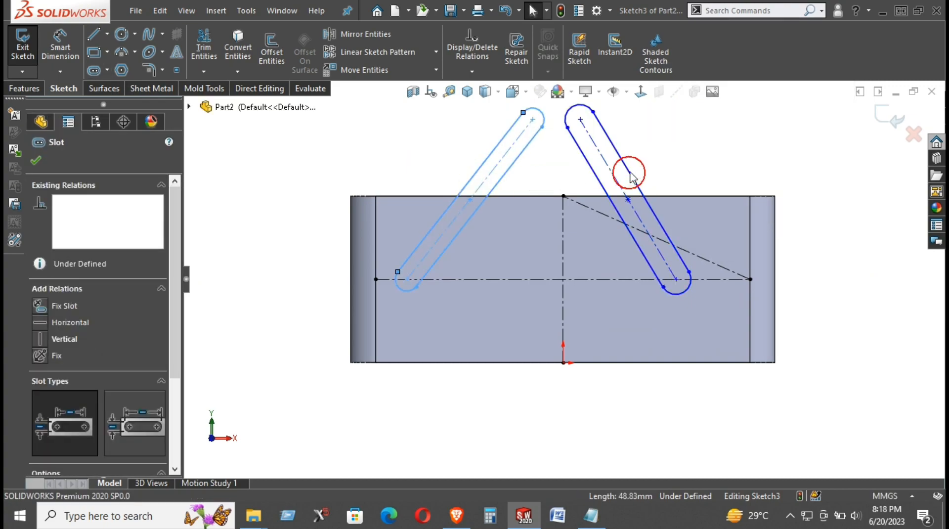
{"action": "left_click", "coordinate": [815, 123]}
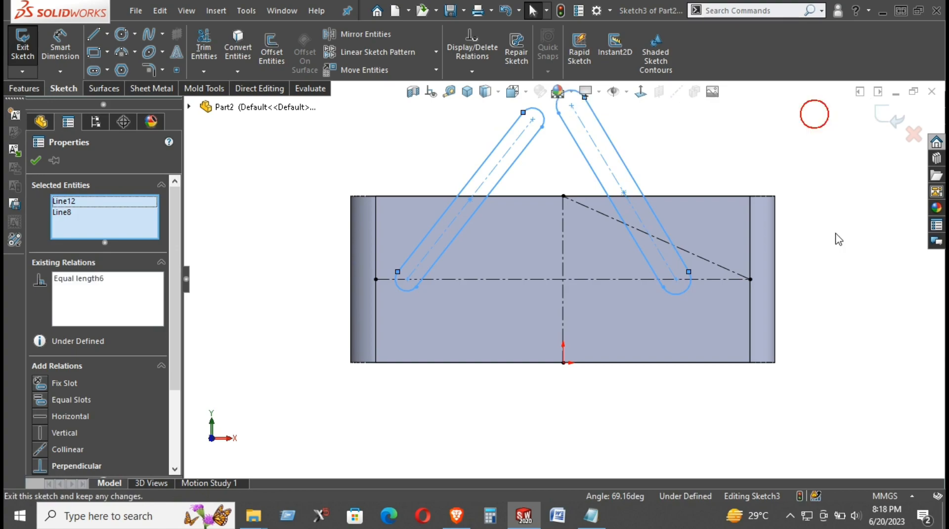
{"action": "left_click", "coordinate": [837, 237]}
{"action": "key", "text": "z"}
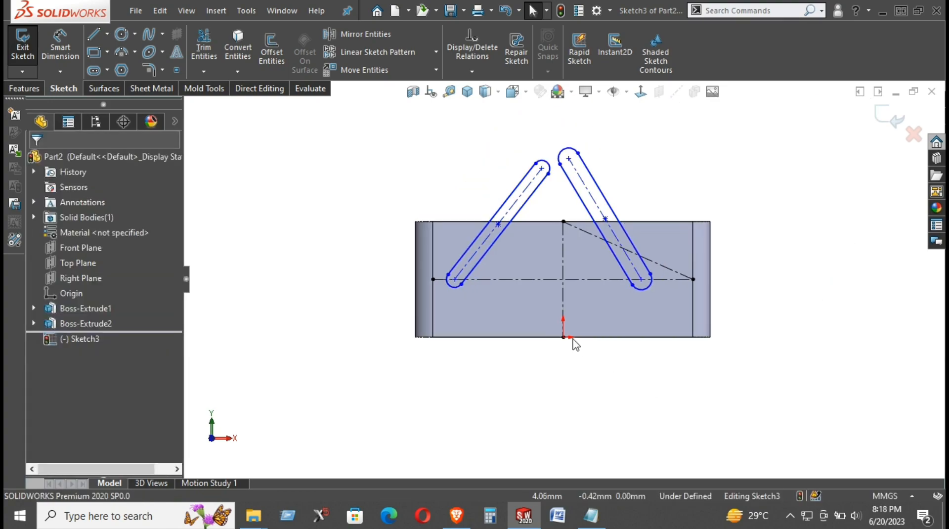
{"action": "left_click", "coordinate": [511, 205]}
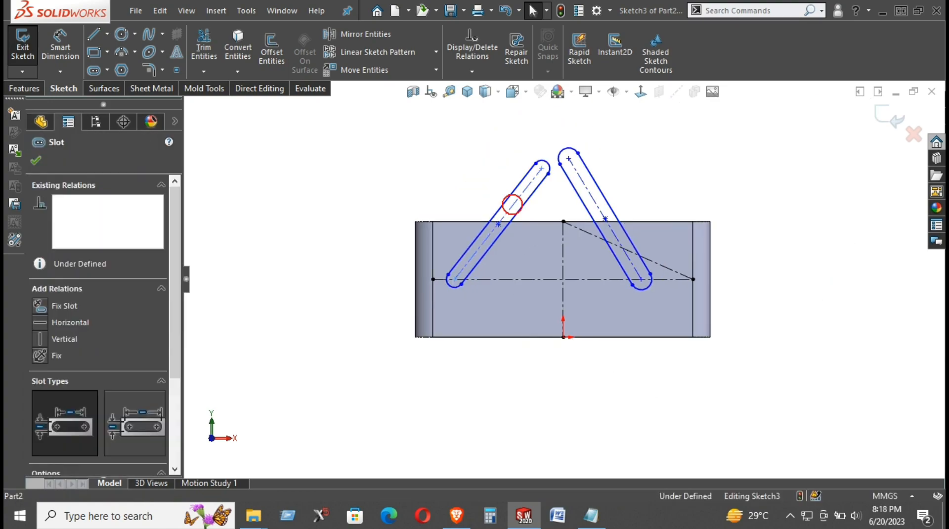
{"action": "left_click", "coordinate": [563, 265], "text": "ctrl"}
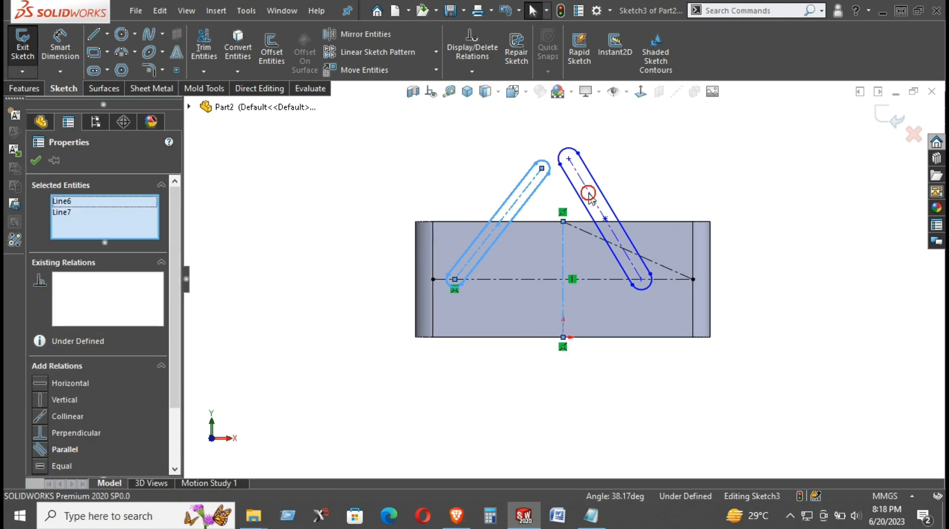
{"action": "left_click", "coordinate": [592, 199], "text": "ctrl"}
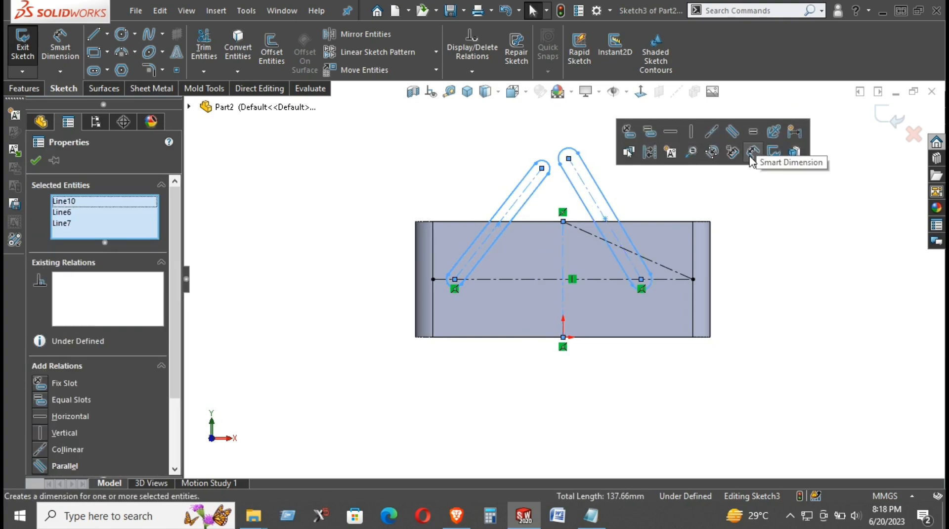
{"action": "left_click", "coordinate": [748, 199]}
Dimension the right slot's upper end arc with a radius of 3 mm
{"action": "right_click_drag", "start_coordinate": [634, 392], "coordinate": [633, 356]}
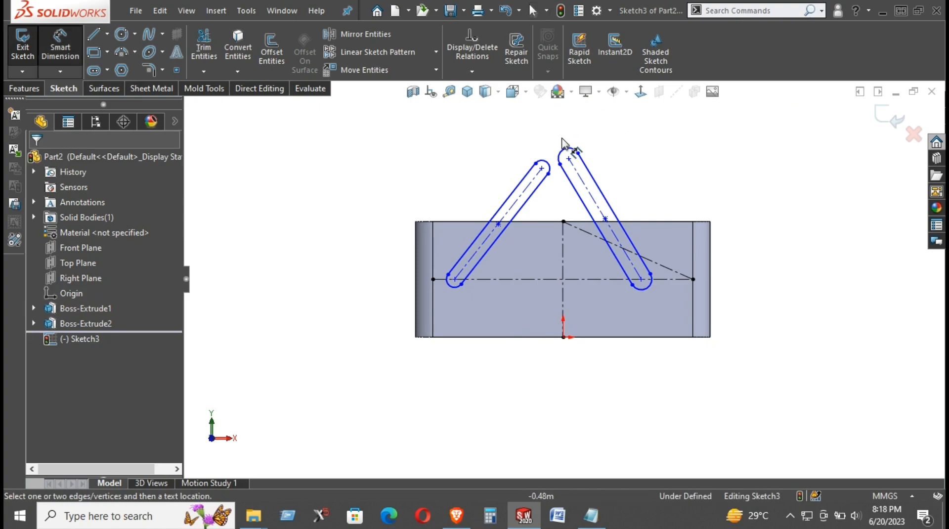
{"action": "left_click", "coordinate": [566, 154]}
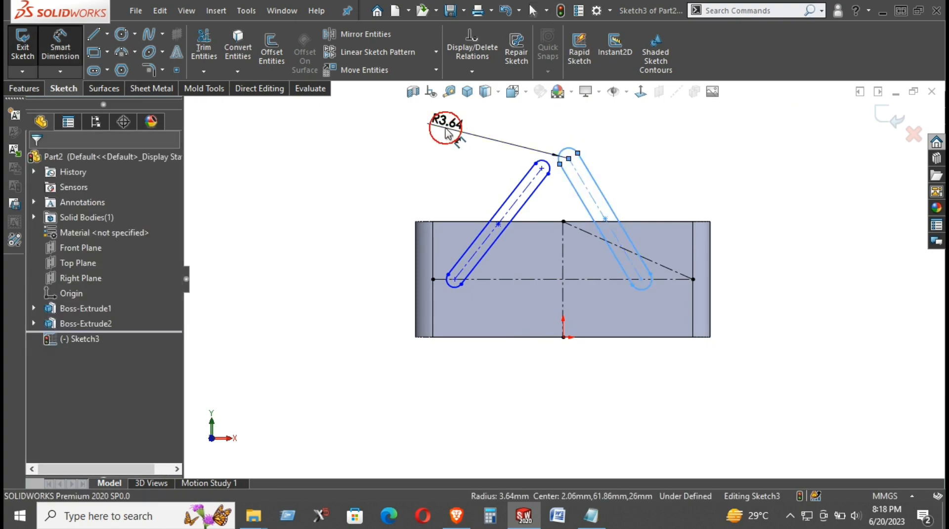
{"action": "left_click", "coordinate": [446, 134]}
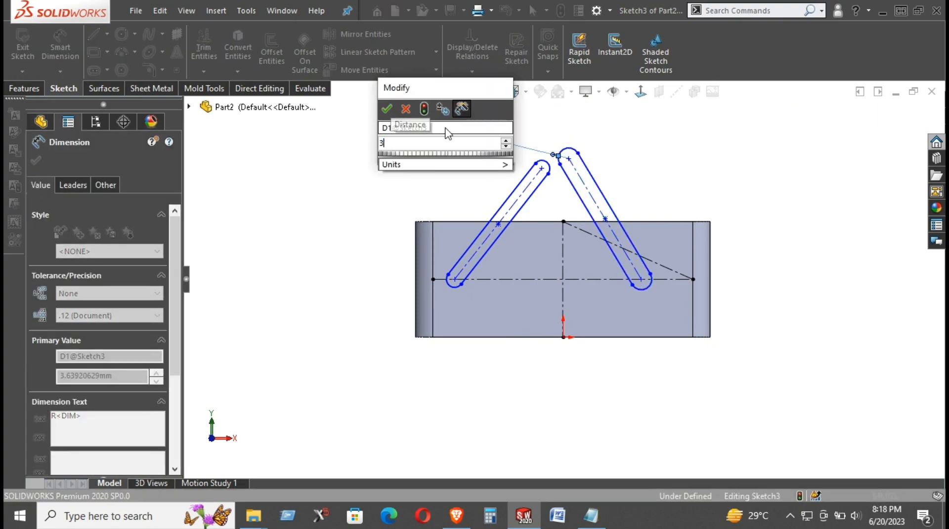
{"action": "key", "text": "Return"}
{"action": "left_click", "coordinate": [711, 177]}
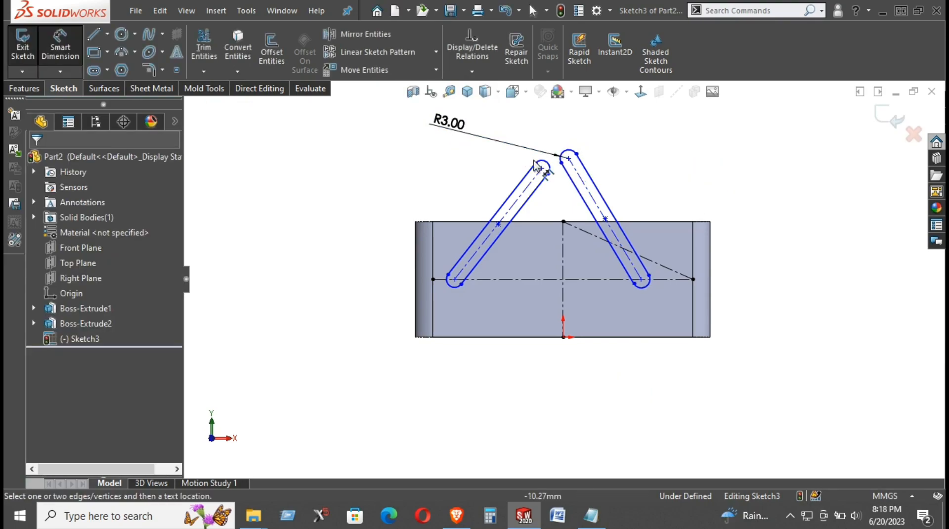
Dimension the left slot's lower end arc with a radius of 3 mm
{"action": "left_click", "coordinate": [540, 167]}
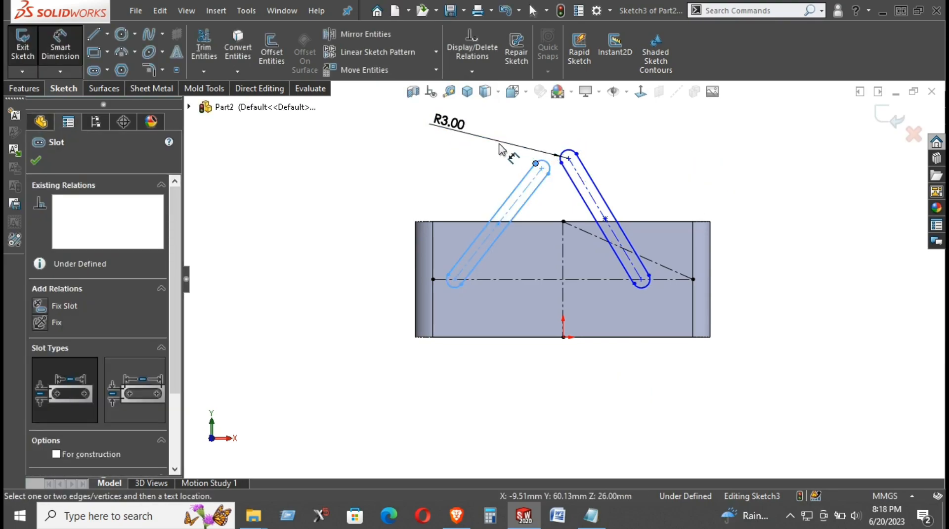
{"action": "left_click", "coordinate": [492, 168]}
{"action": "left_click", "coordinate": [451, 287]}
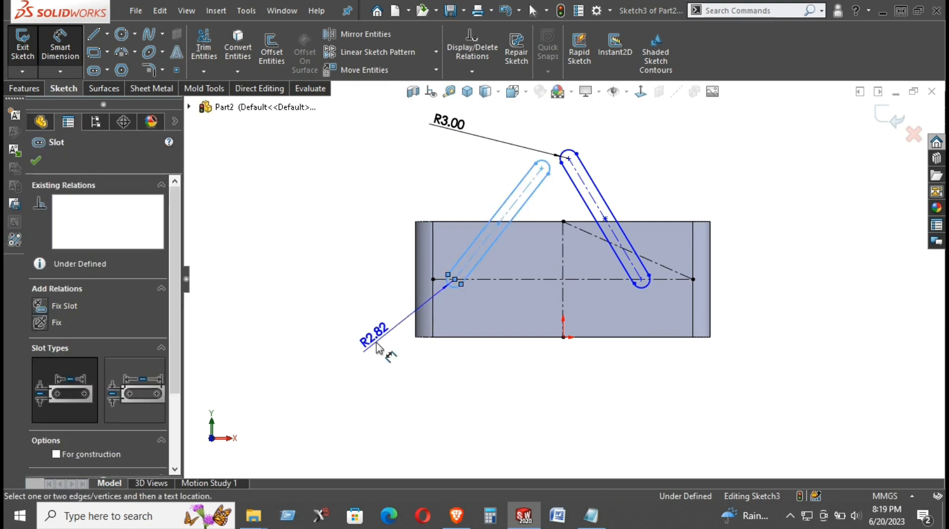
{"action": "left_click", "coordinate": [373, 345]}
{"action": "type", "text": "3"}
{"action": "key", "text": "Return"}
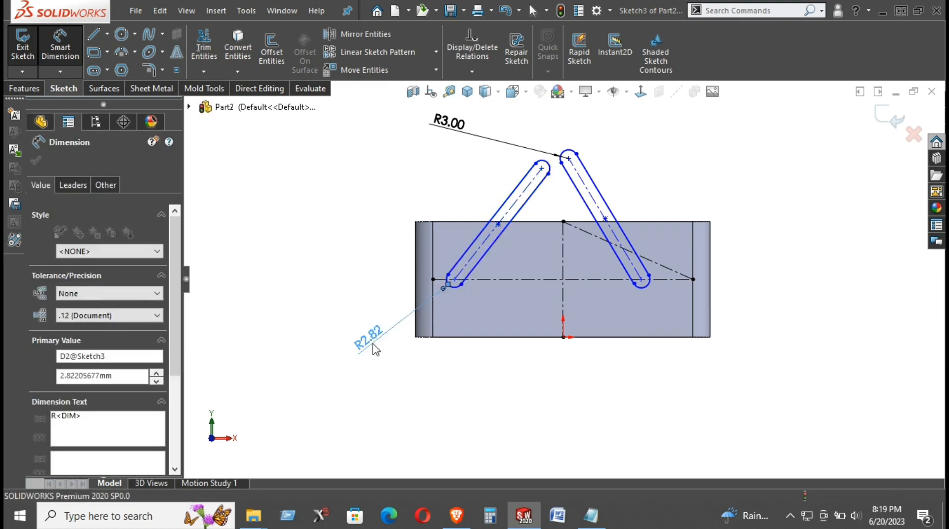
{"action": "right_click", "coordinate": [733, 159]}
{"action": "left_click", "coordinate": [758, 195]}
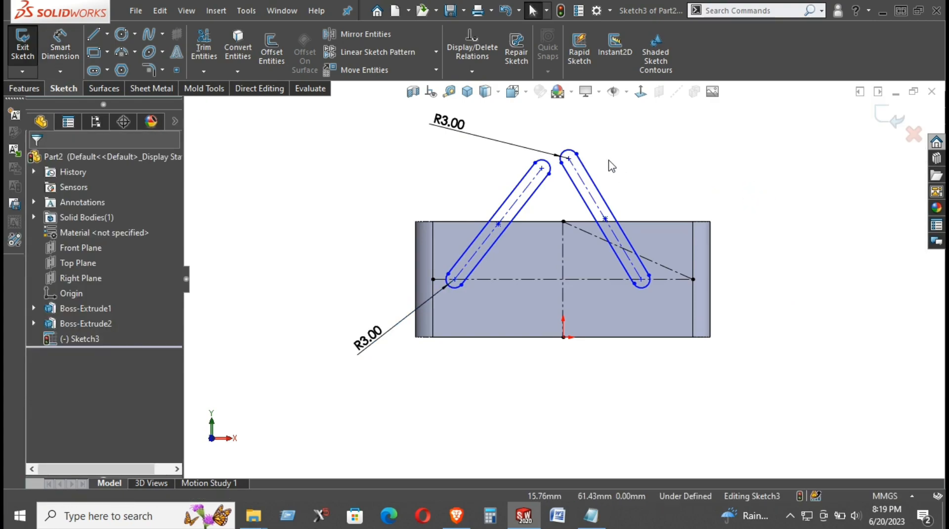
Try moving both slots freely to check how they are constrained, and undo the moves
{"action": "left_click_drag", "start_coordinate": [578, 155], "coordinate": [658, 142]}
{"action": "left_click_drag", "start_coordinate": [441, 285], "coordinate": [442, 256]}
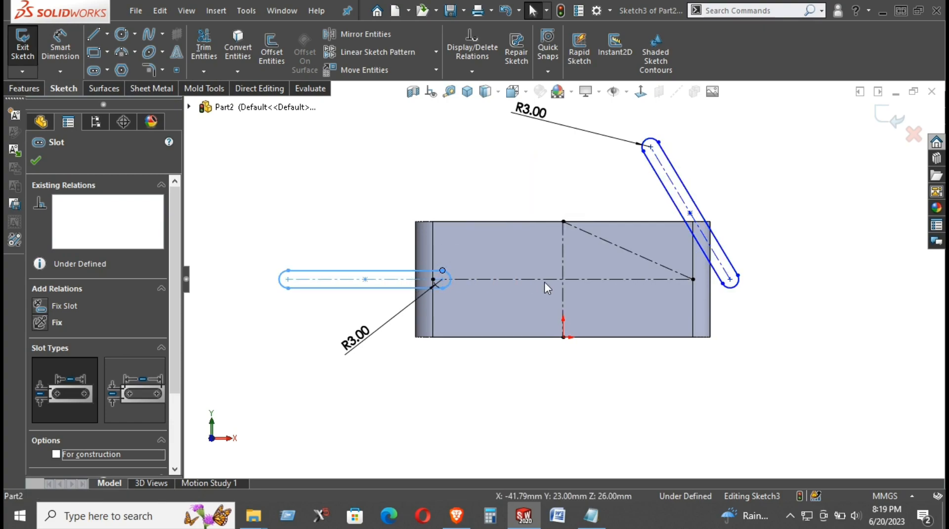
{"action": "key", "text": "ctrl+z"}
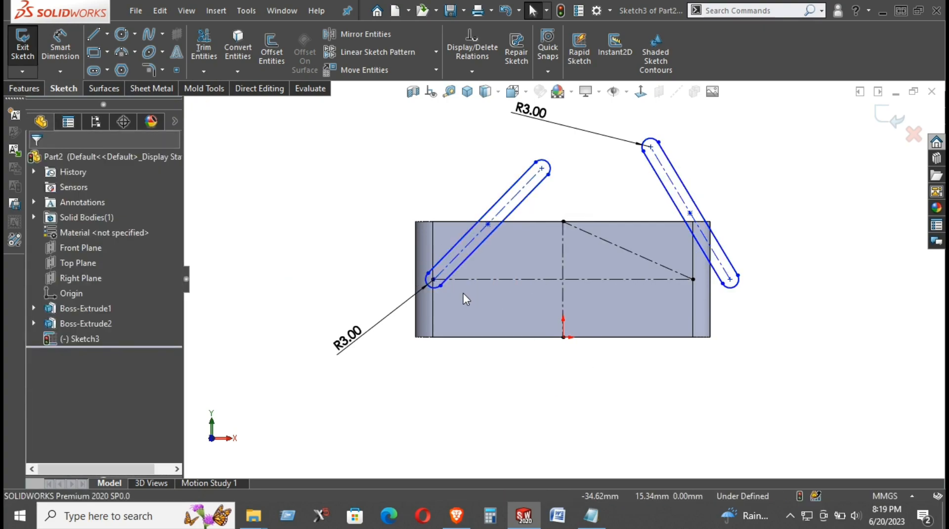
{"action": "left_click_drag", "start_coordinate": [488, 227], "coordinate": [510, 213]}
{"action": "left_click_drag", "start_coordinate": [427, 280], "coordinate": [434, 280]}
{"action": "left_click", "coordinate": [500, 379]}
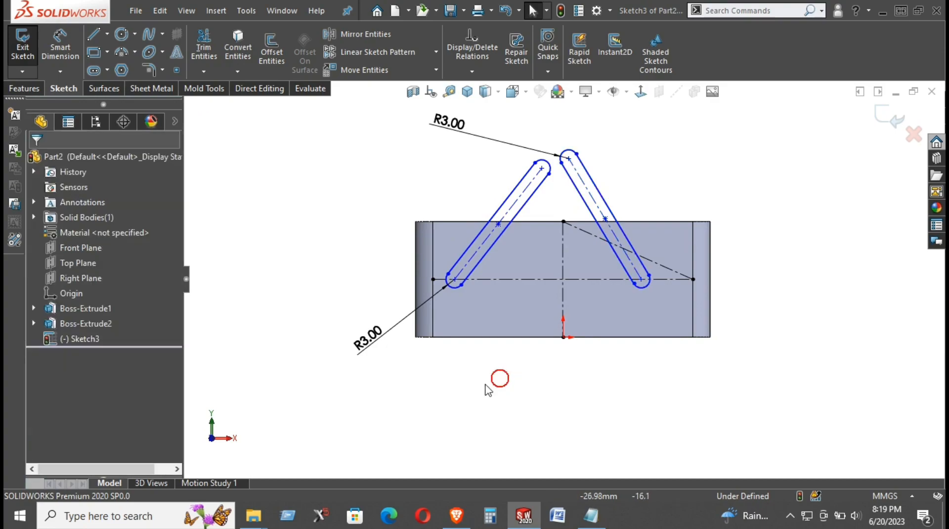
Dimension the left slot's lower center 10 mm from the left end of the horizontal centerline
{"action": "right_click_drag", "start_coordinate": [480, 399], "coordinate": [464, 208]}
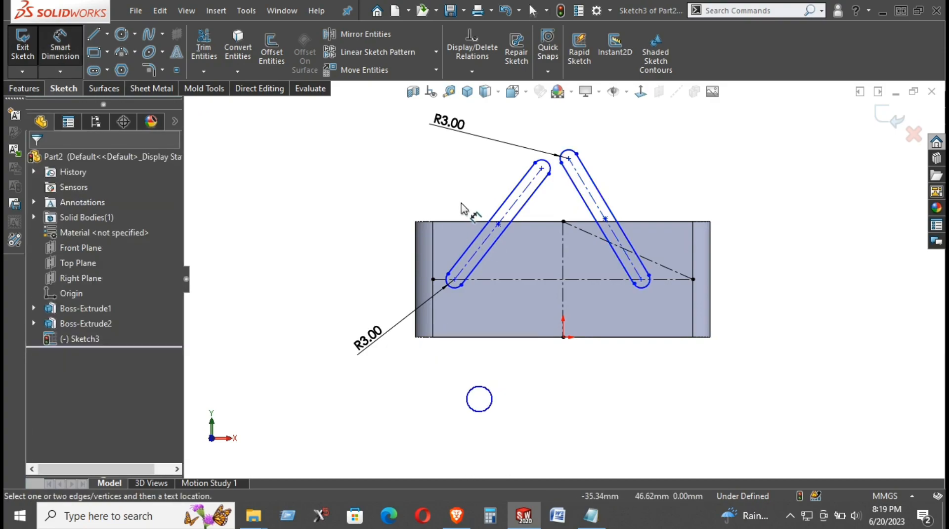
{"action": "left_click", "coordinate": [433, 280]}
{"action": "left_click", "coordinate": [454, 279]}
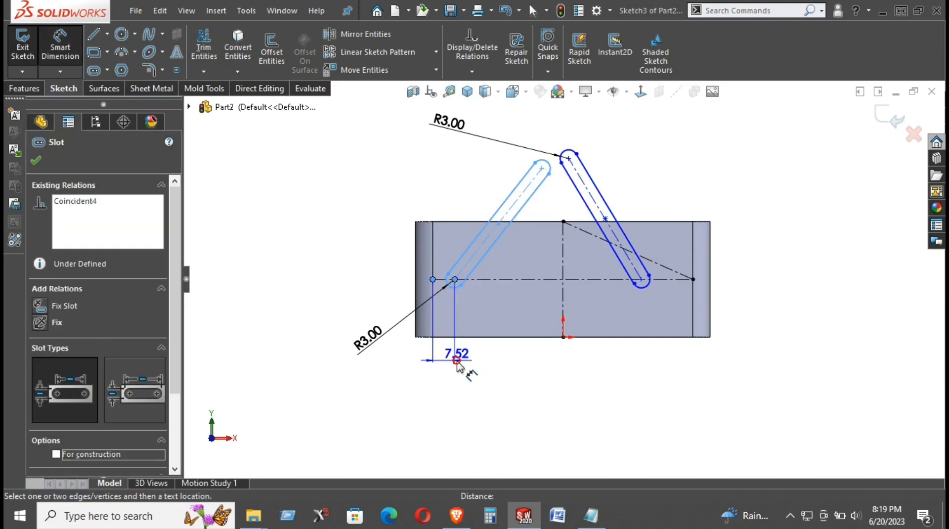
{"action": "left_click", "coordinate": [469, 361]}
{"action": "type", "text": "10"}
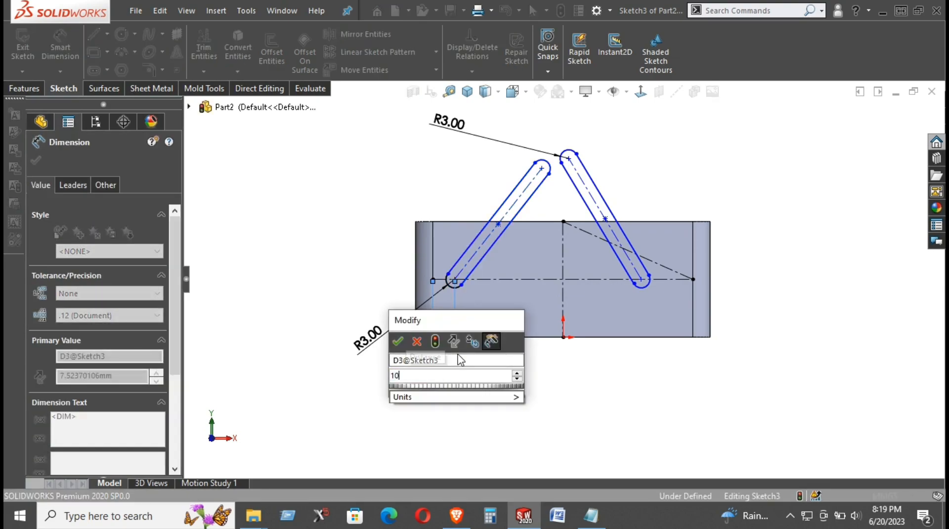
{"action": "key", "text": "Return"}
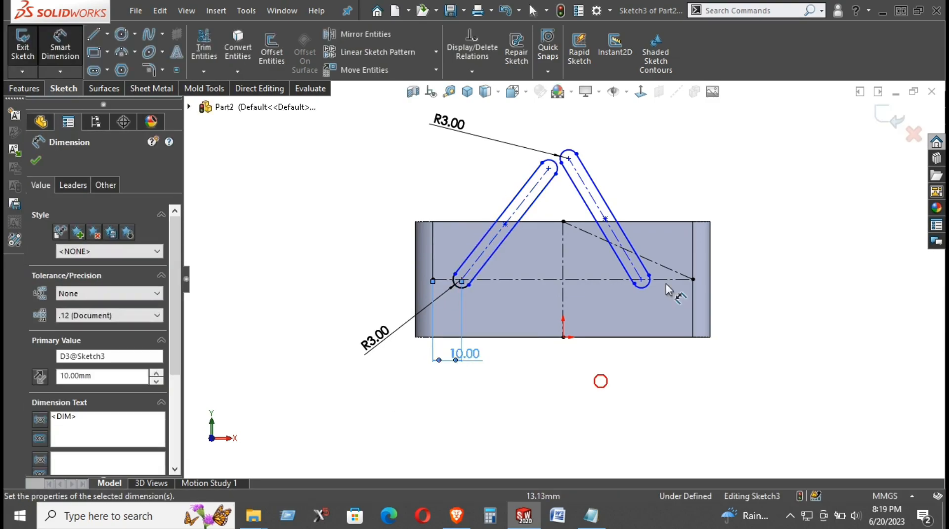
Dimension the right slot's lower center 10 mm from the right end of the horizontal centerline
{"action": "left_click", "coordinate": [642, 279]}
{"action": "left_click", "coordinate": [694, 280]}
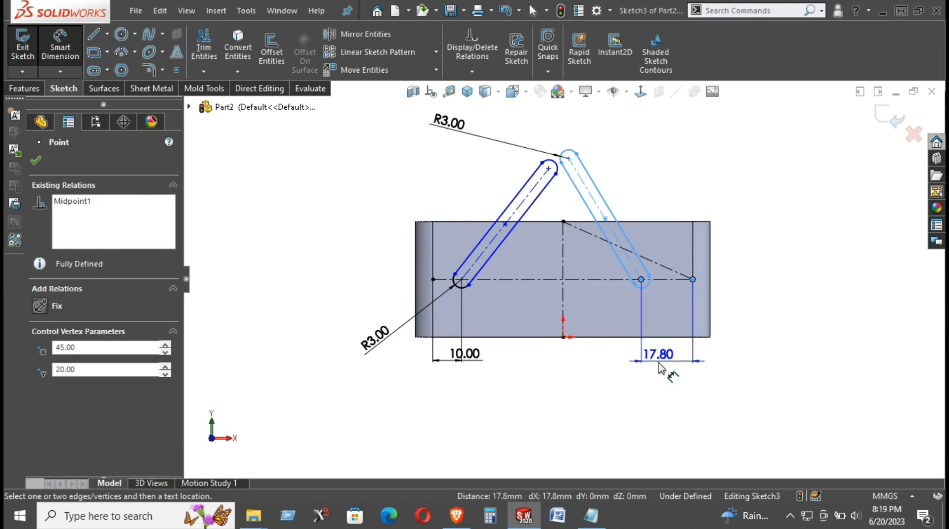
{"action": "left_click", "coordinate": [660, 365]}
{"action": "key", "text": "Return"}
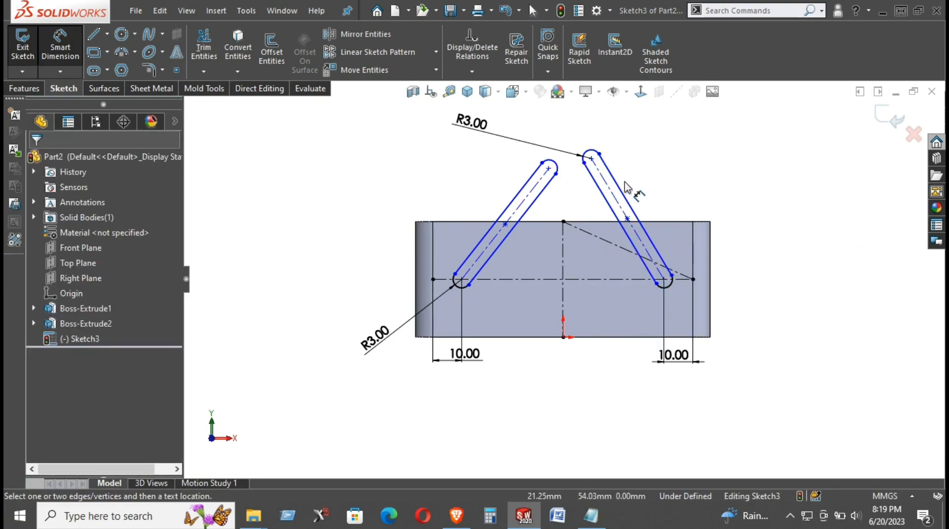
Dimension the right slot's center-to-center length as 50 mm
{"action": "left_click", "coordinate": [622, 209]}
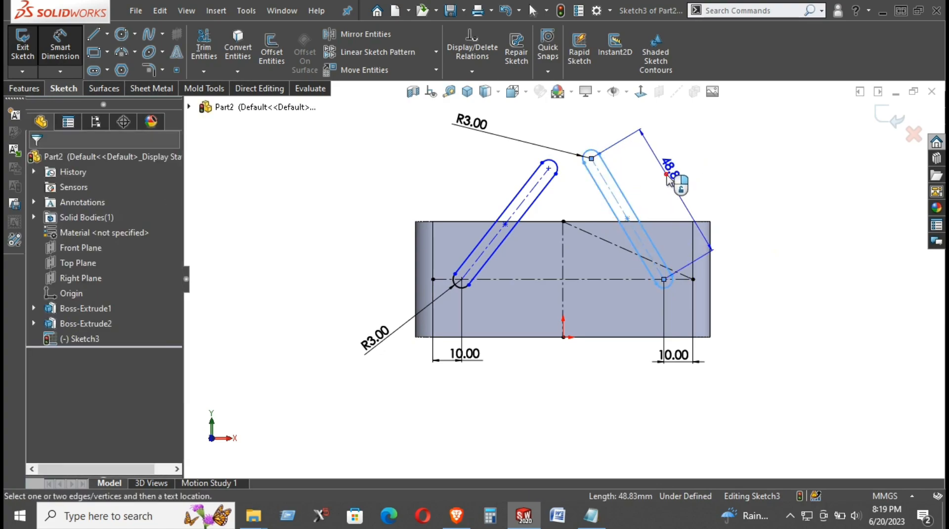
{"action": "left_click", "coordinate": [670, 169]}
{"action": "type", "text": "50"}
{"action": "key", "text": "Return"}
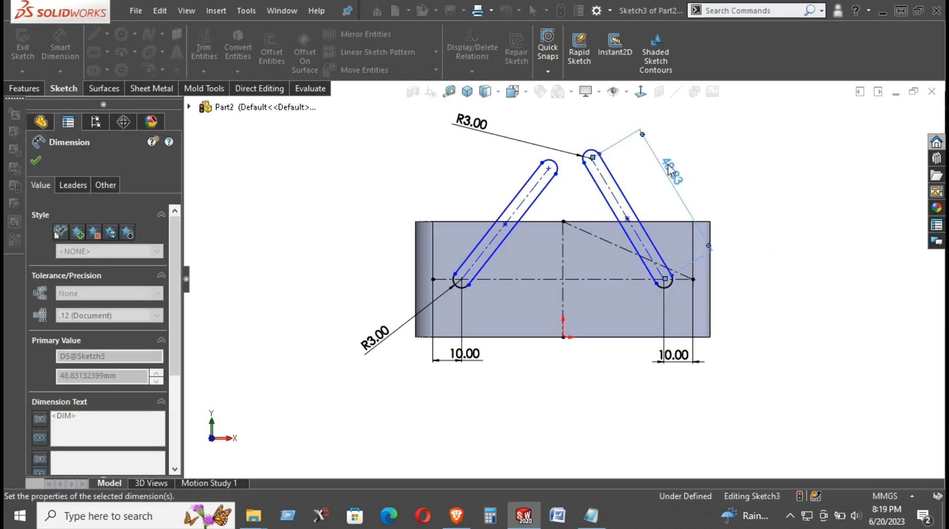
{"action": "left_click", "coordinate": [758, 194]}
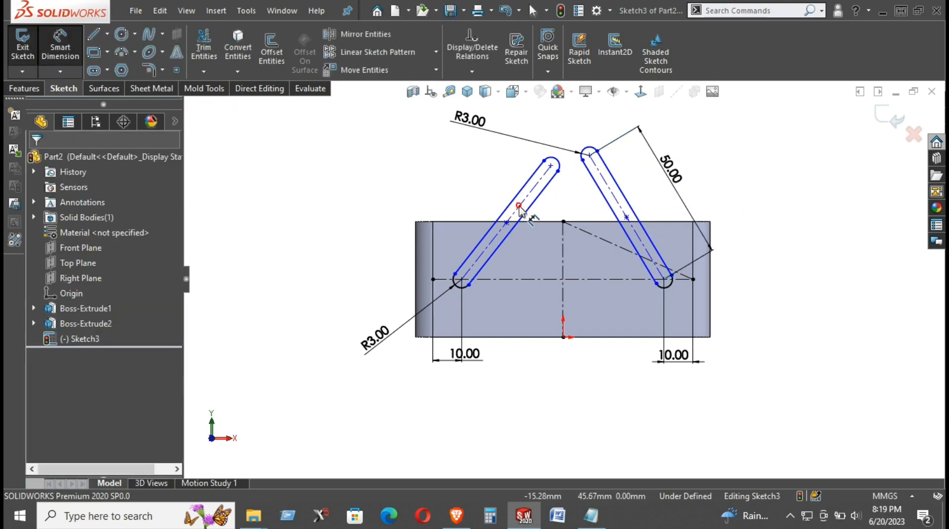
Try to add a length dimension to the left slot's centerline
{"action": "left_click", "coordinate": [518, 208]}
{"action": "left_click", "coordinate": [479, 193]}
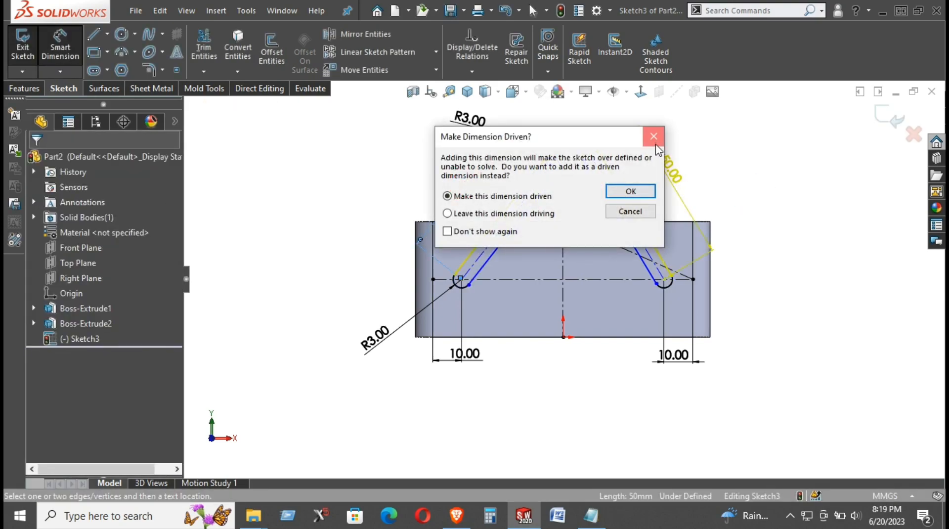
{"action": "left_click", "coordinate": [657, 145]}
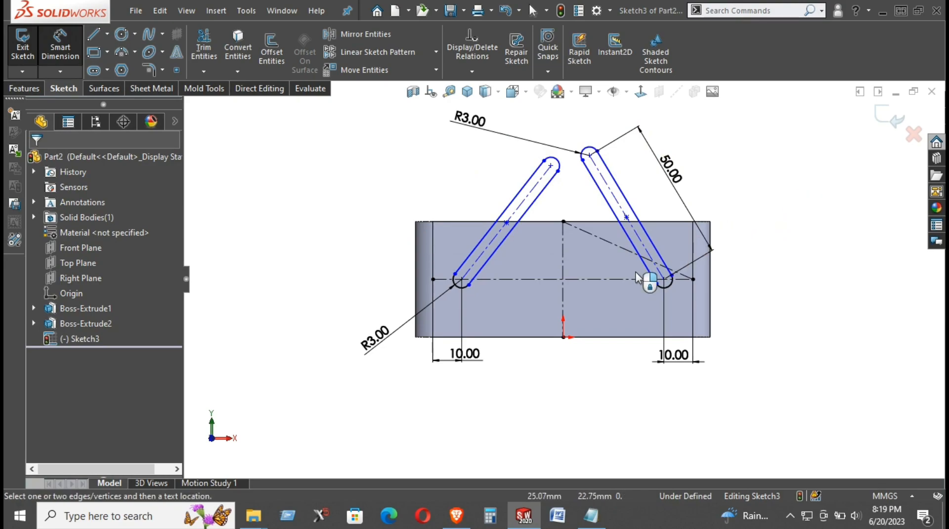
{"action": "key", "text": "Escape"}
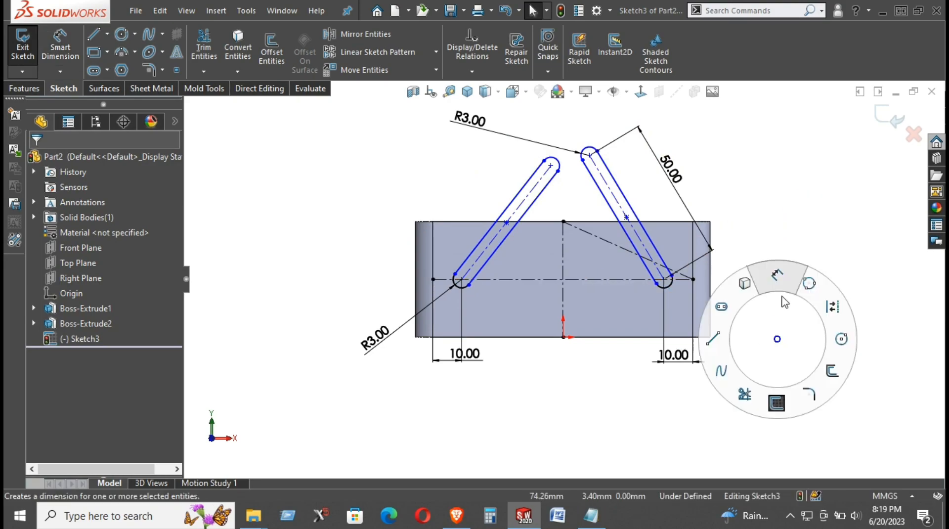
Set the acute angle between the vertical centerline and the right slot's centerline to 30 degrees
{"action": "key", "text": "Return"}
{"action": "left_click", "coordinate": [563, 260]}
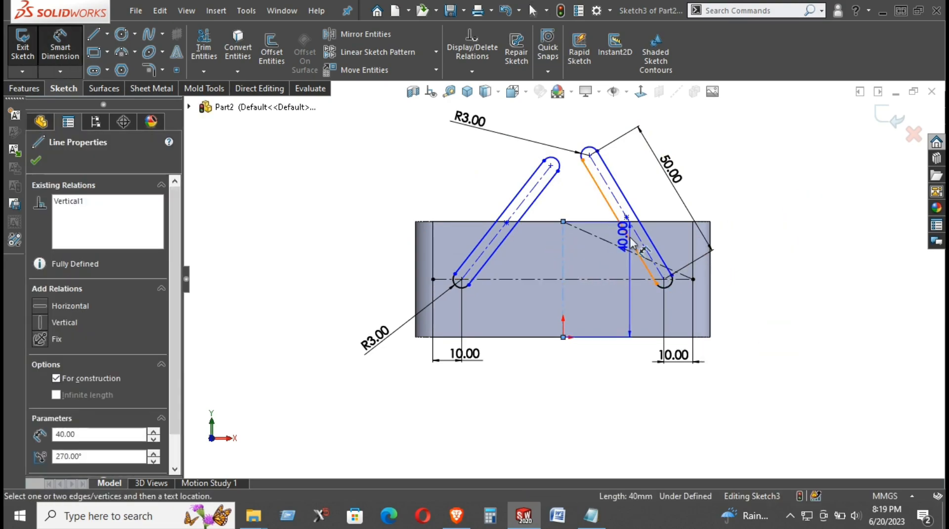
{"action": "left_click", "coordinate": [641, 241]}
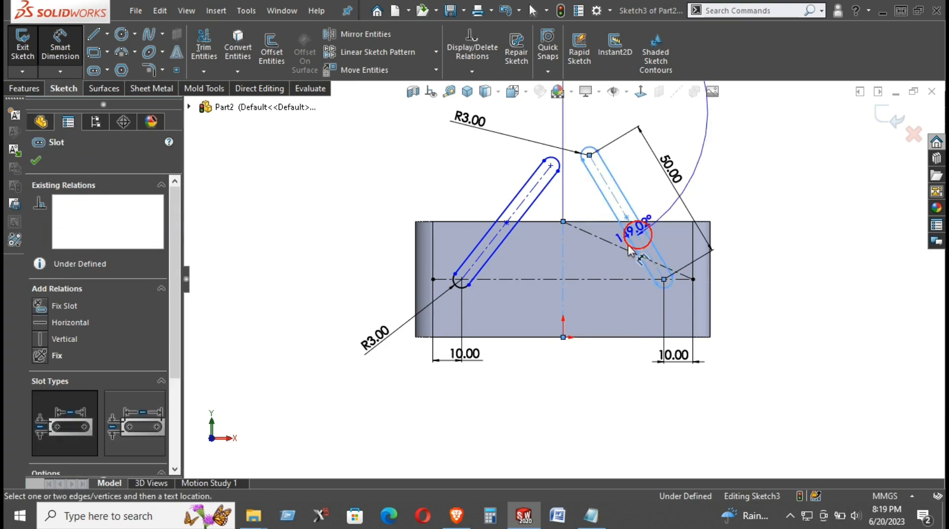
{"action": "left_click", "coordinate": [613, 261]}
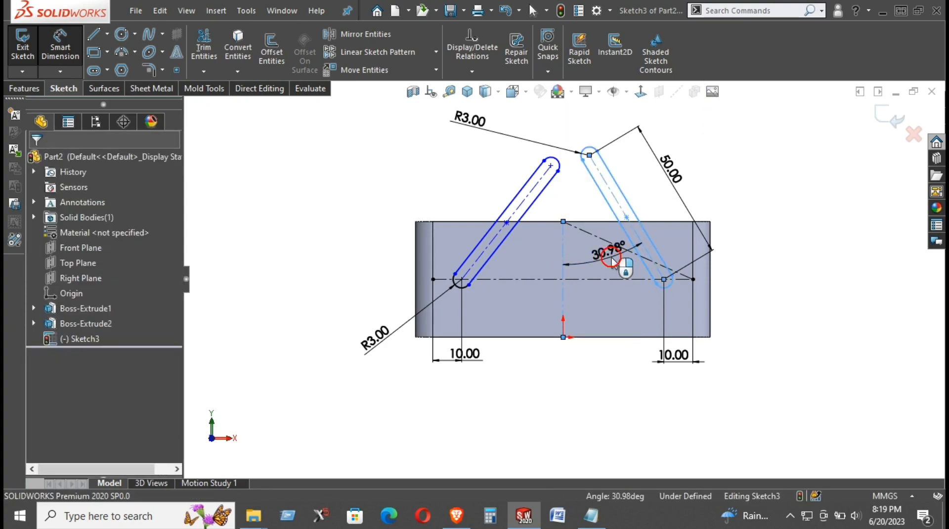
{"action": "type", "text": "30"}
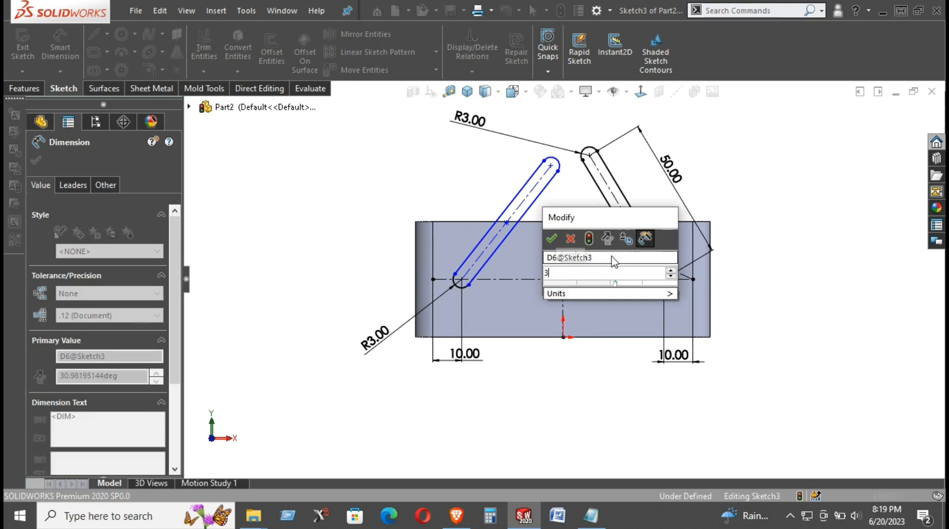
{"action": "key", "text": "Return"}
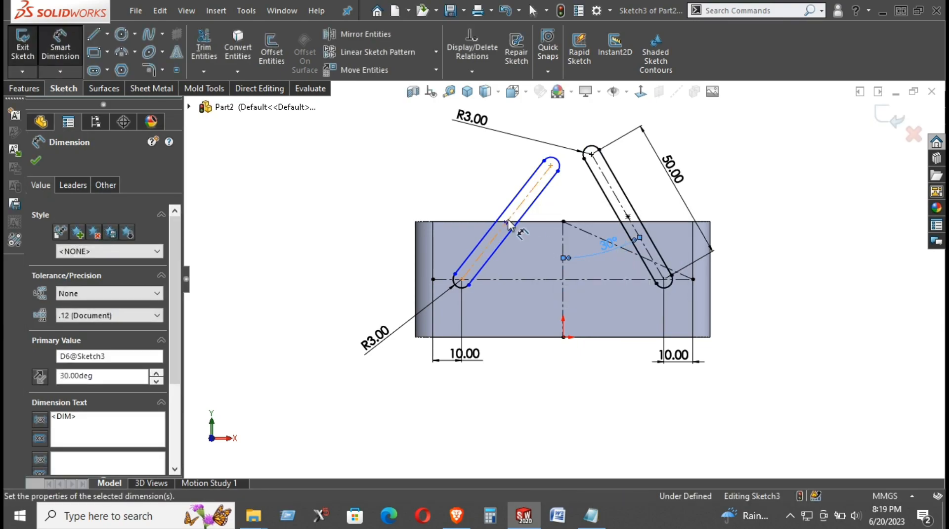
Set the acute angle between the left slot's centerline and the vertical centerline to 30 degrees
{"action": "left_click", "coordinate": [497, 235]}
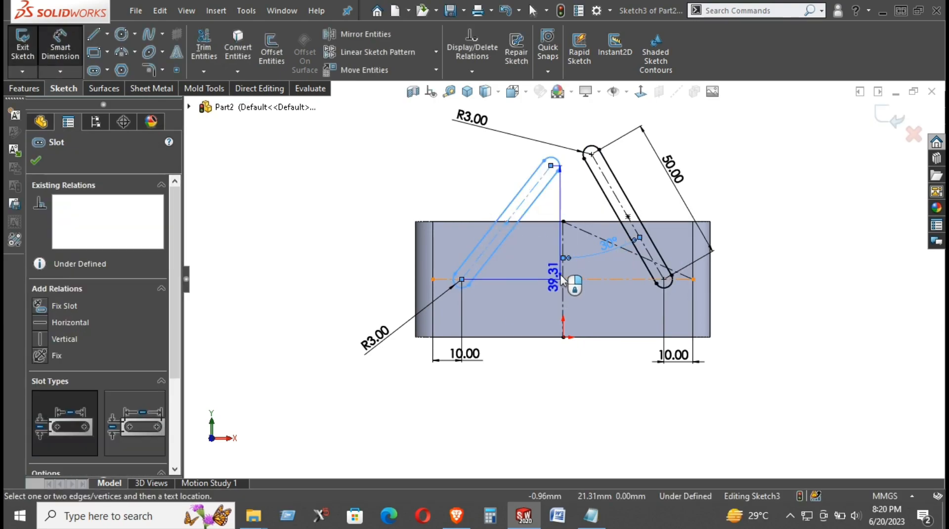
{"action": "left_click", "coordinate": [562, 272]}
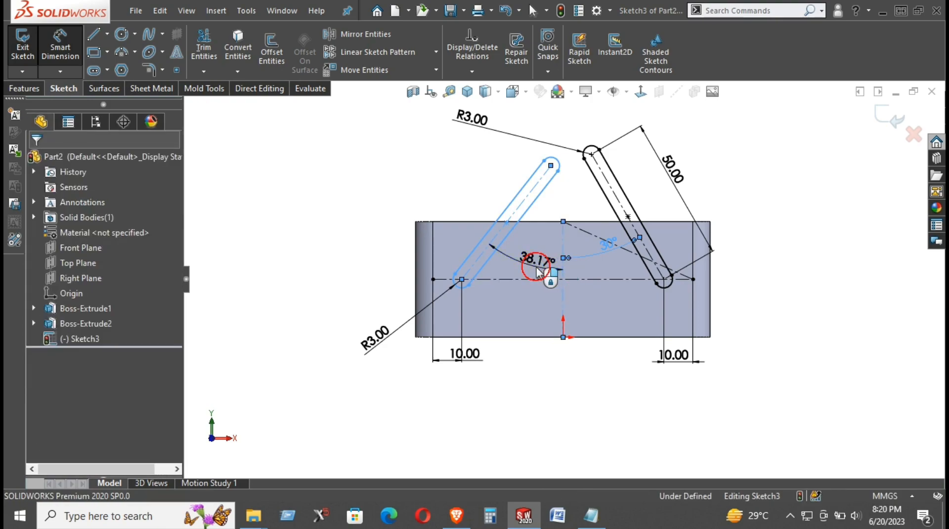
{"action": "left_click", "coordinate": [539, 272]}
{"action": "type", "text": "30"}
{"action": "key", "text": "Return"}
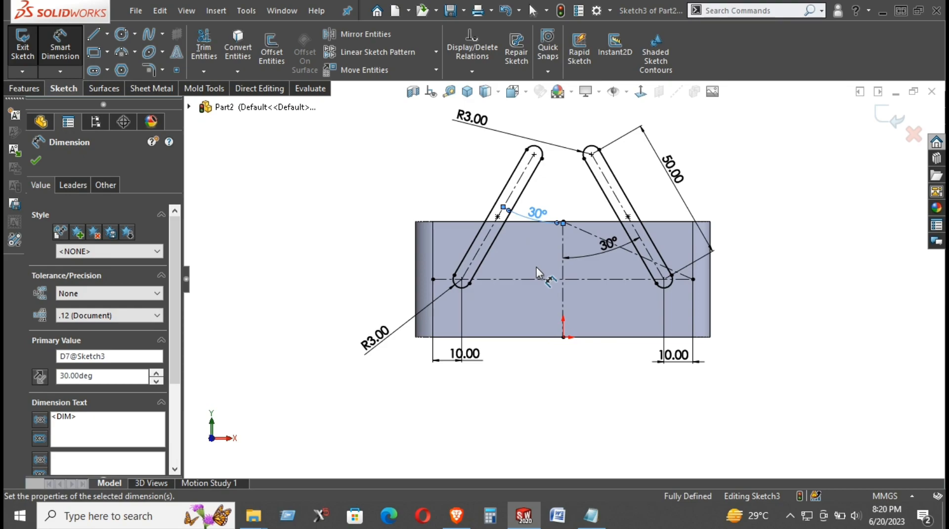
Extrude the two slot profiles blind by 1 mm as separate bodies, without merging them into the box
{"action": "left_click", "coordinate": [24, 88]}
{"action": "left_click", "coordinate": [20, 55]}
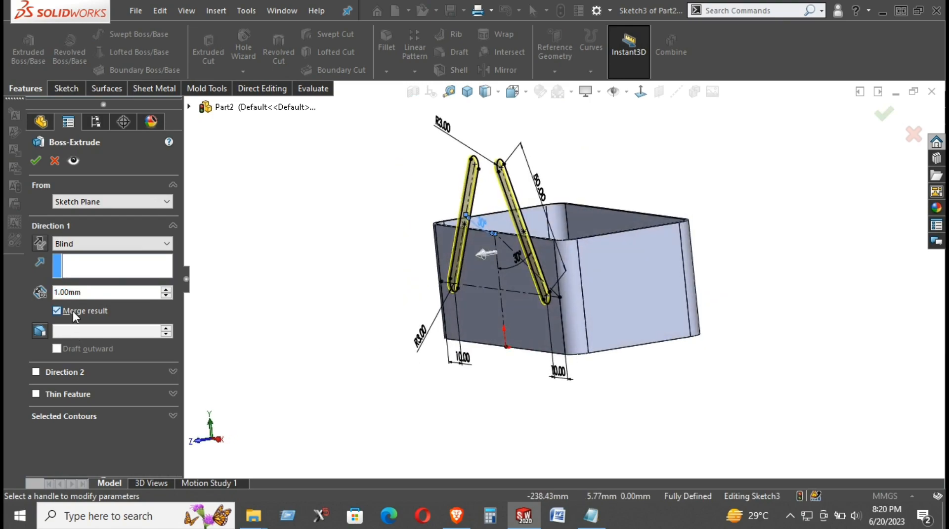
{"action": "left_click", "coordinate": [38, 161]}
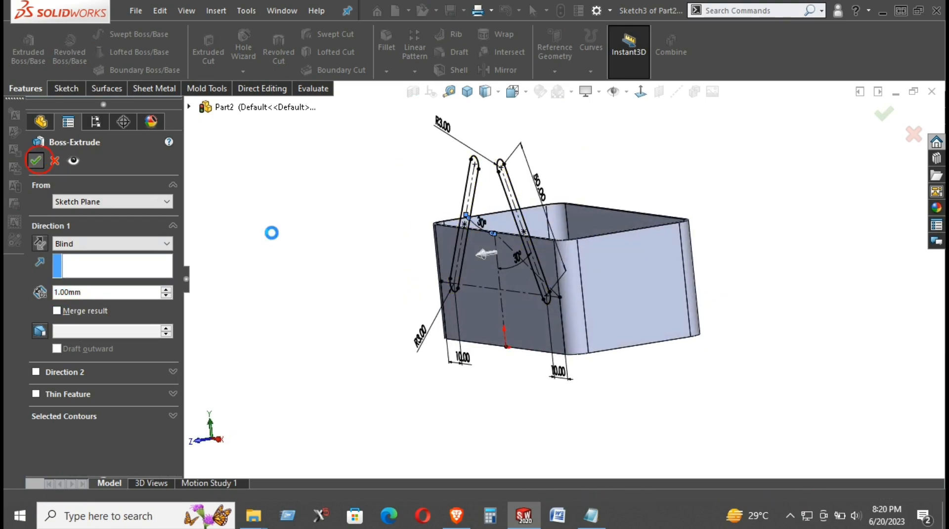
{"action": "middle_click_drag", "start_coordinate": [311, 256], "coordinate": [376, 316]}
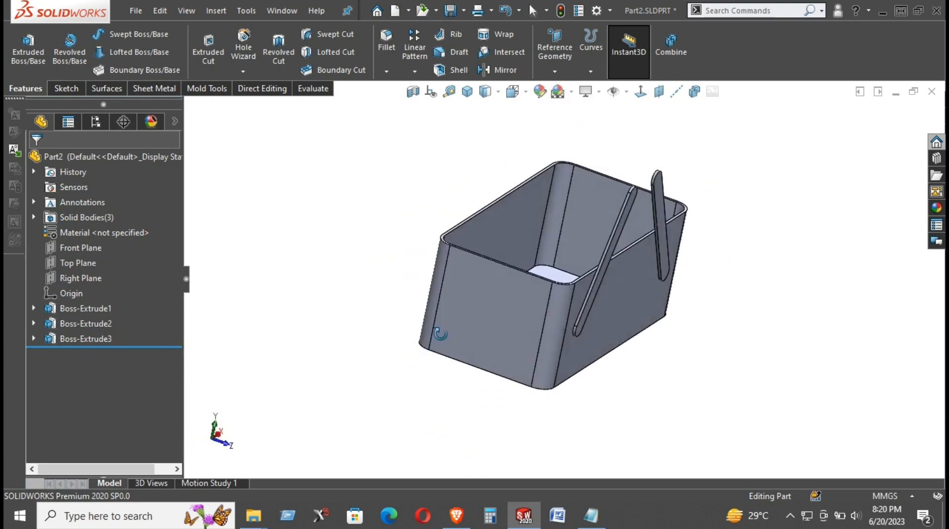
Mirror both slot-shaped arm bodies about the Front Plane onto the opposite side of the box
{"action": "left_click", "coordinate": [83, 265]}
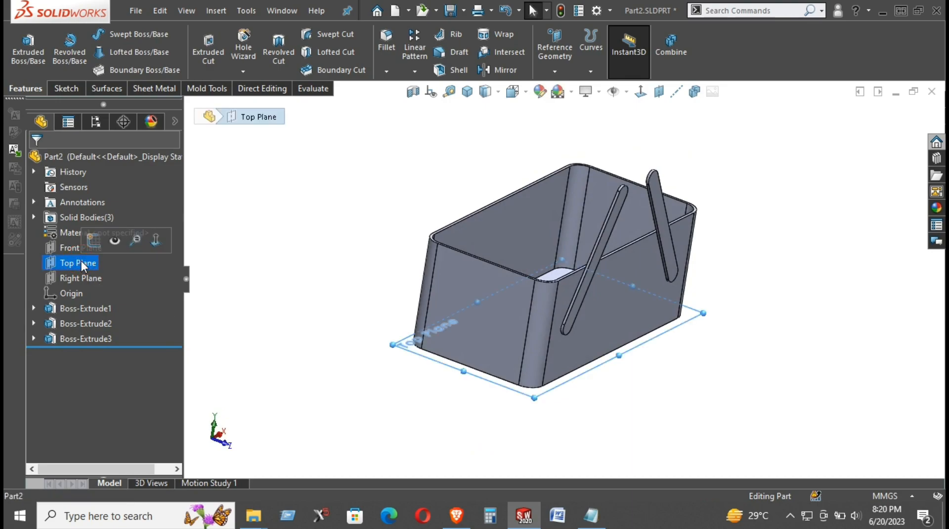
{"action": "left_click", "coordinate": [75, 279]}
{"action": "left_click", "coordinate": [64, 248]}
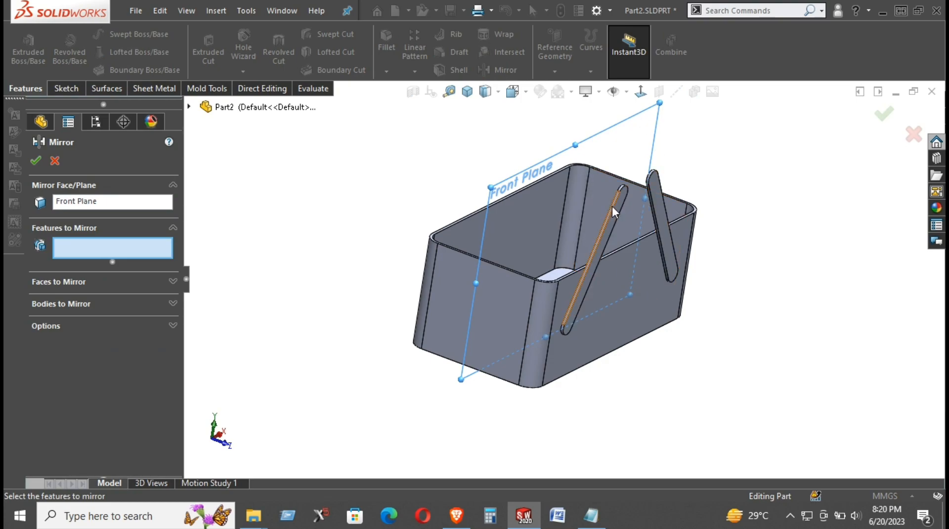
{"action": "left_click", "coordinate": [92, 281]}
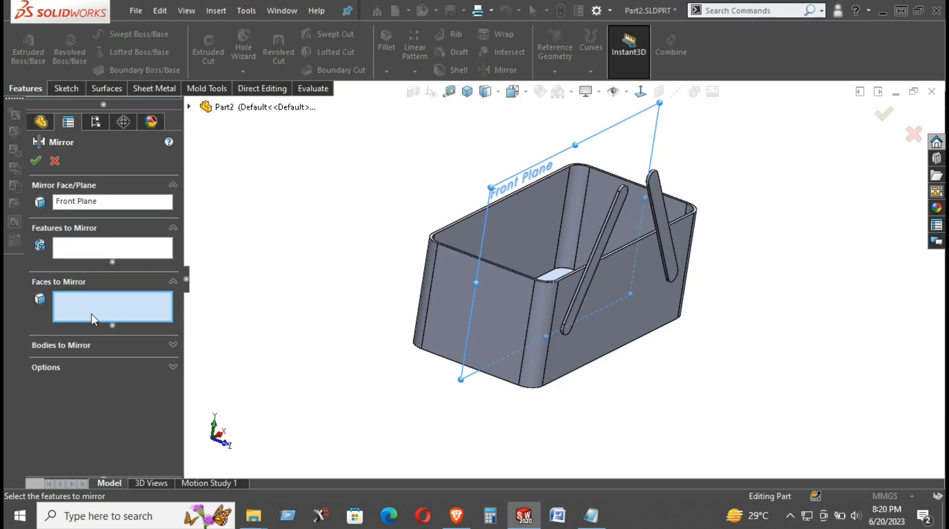
{"action": "left_click", "coordinate": [170, 344]}
{"action": "left_click", "coordinate": [607, 235]}
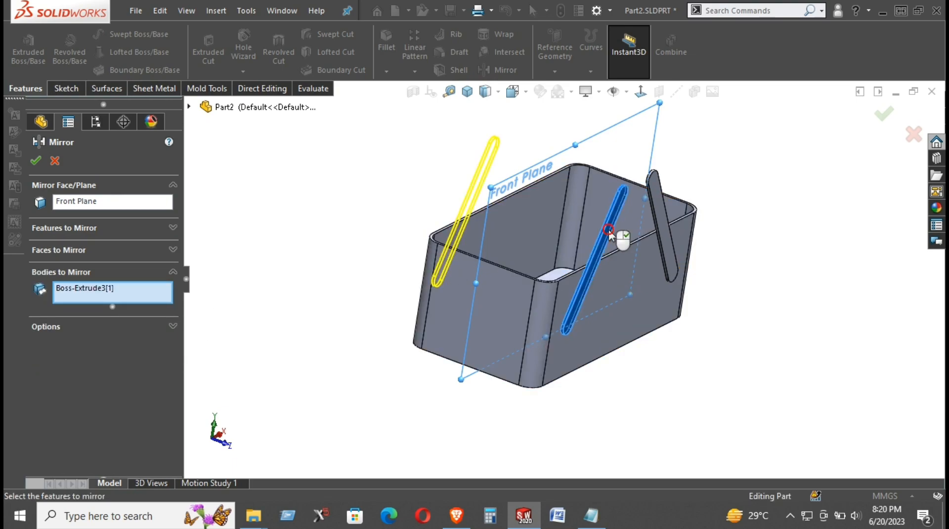
{"action": "left_click", "coordinate": [657, 207]}
{"action": "left_click", "coordinate": [44, 159]}
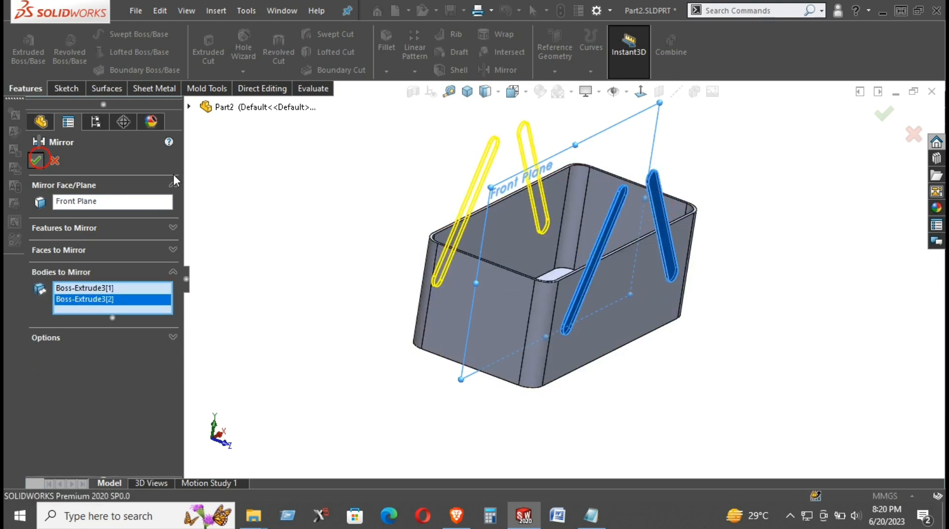
Start a sketch on the box's top rim face and convert its outer outline into sketch entities
{"action": "middle_click_drag", "start_coordinate": [360, 181], "coordinate": [323, 200]}
{"action": "scroll", "coordinate": [531, 225], "scroll_direction": "up", "scroll_amount": 2}
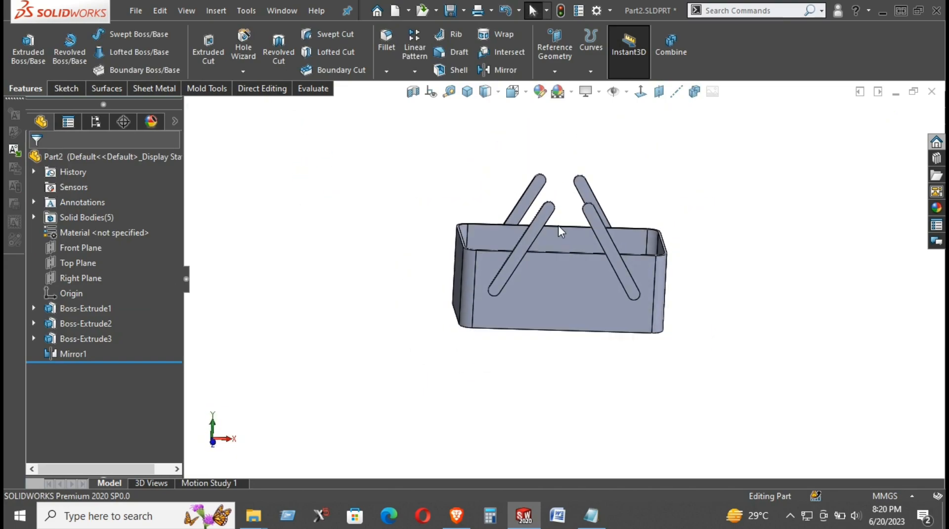
{"action": "scroll", "coordinate": [559, 232], "scroll_direction": "down", "scroll_amount": 2}
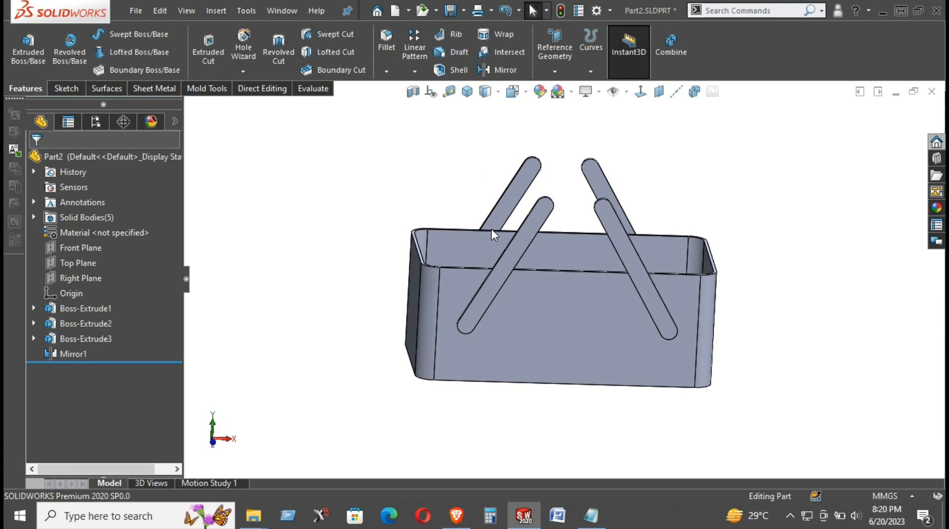
{"action": "left_click", "coordinate": [370, 198]}
{"action": "scroll", "coordinate": [450, 254], "scroll_direction": "down", "scroll_amount": 5}
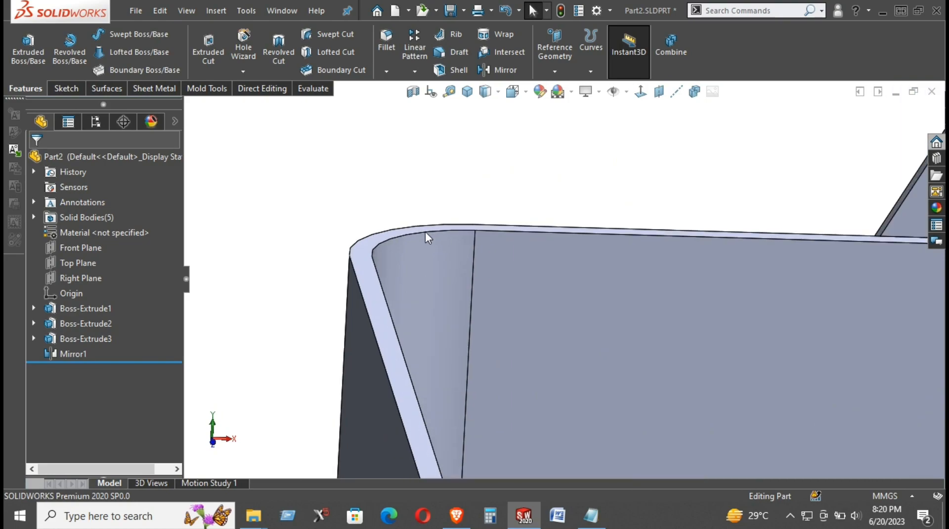
{"action": "left_click", "coordinate": [426, 230]}
{"action": "left_click", "coordinate": [481, 190]}
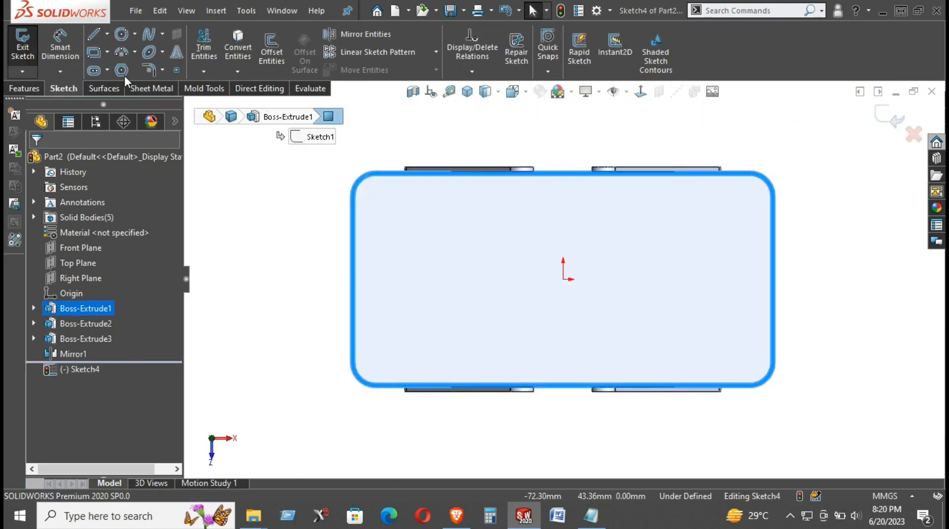
{"action": "left_click", "coordinate": [247, 40]}
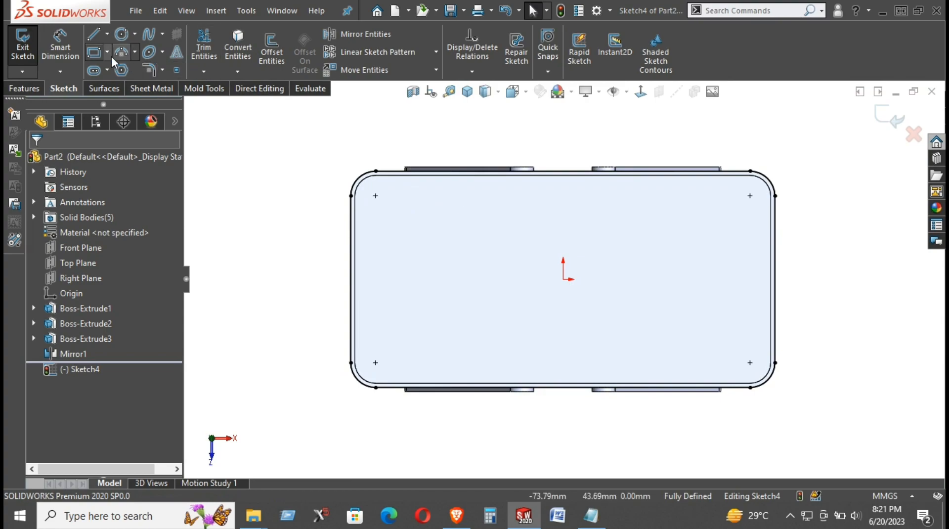
{"action": "left_click", "coordinate": [94, 33]}
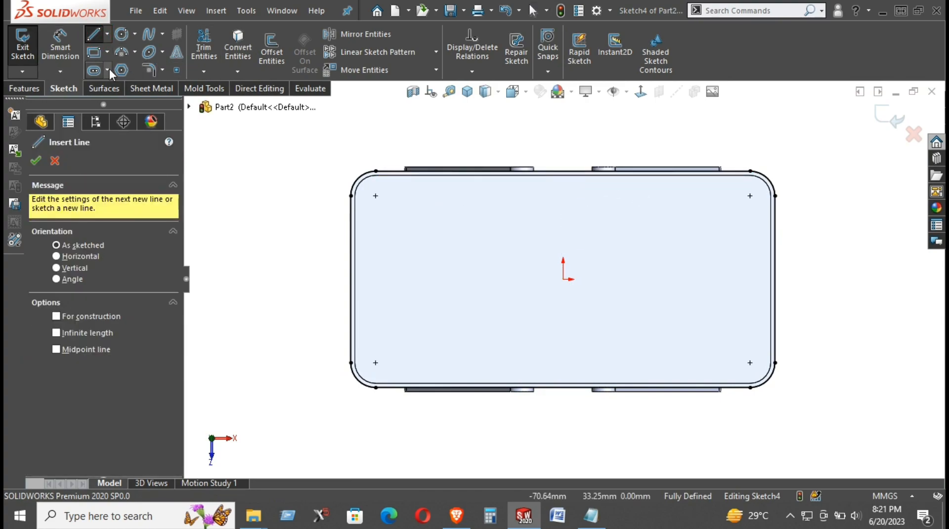
{"action": "left_click", "coordinate": [95, 52]}
{"action": "left_click", "coordinate": [561, 168]}
{"action": "key", "text": "Escape"}
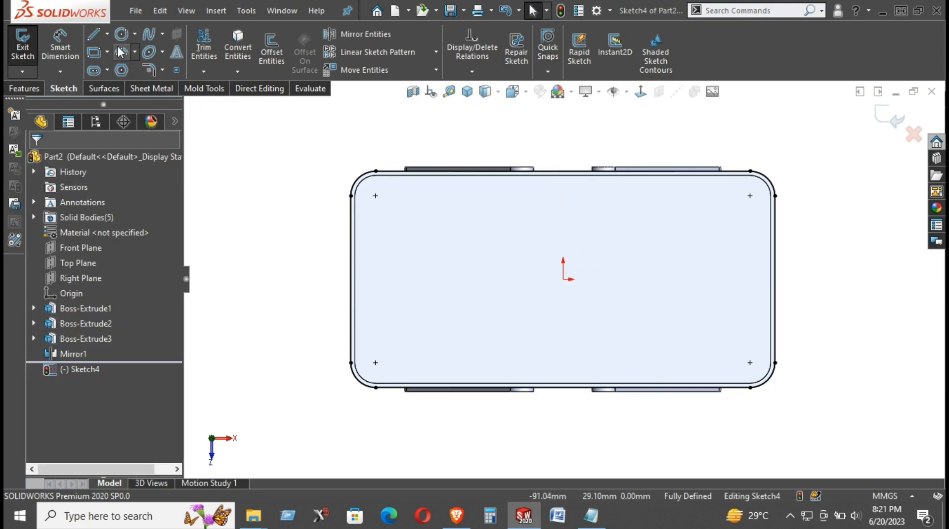
Draw a center rectangle about 4.64 mm wide from the origin, reaching the outline's two long edges
{"action": "left_click", "coordinate": [96, 51]}
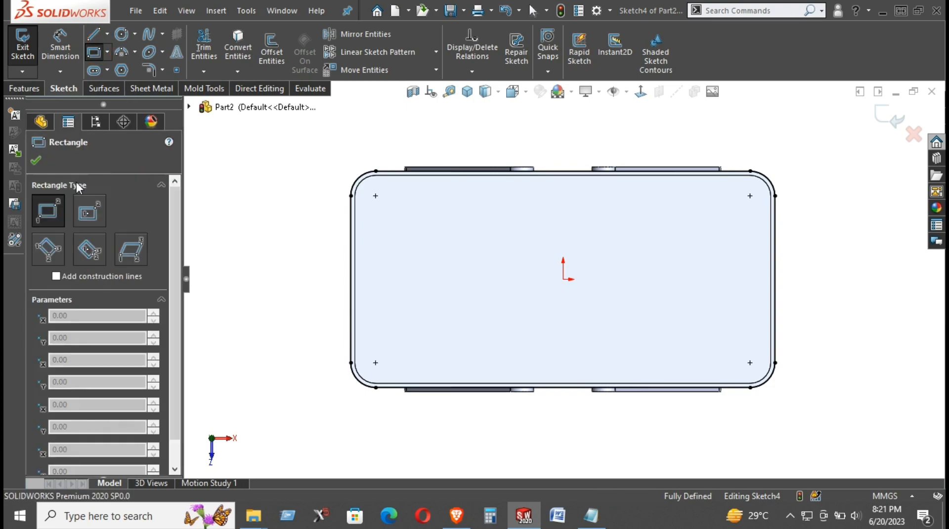
{"action": "left_click", "coordinate": [91, 215]}
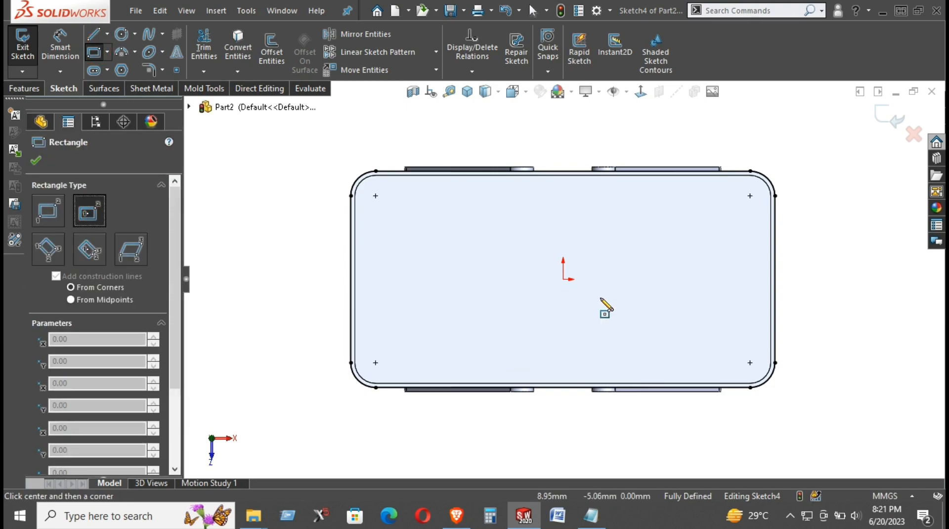
{"action": "left_click", "coordinate": [563, 280]}
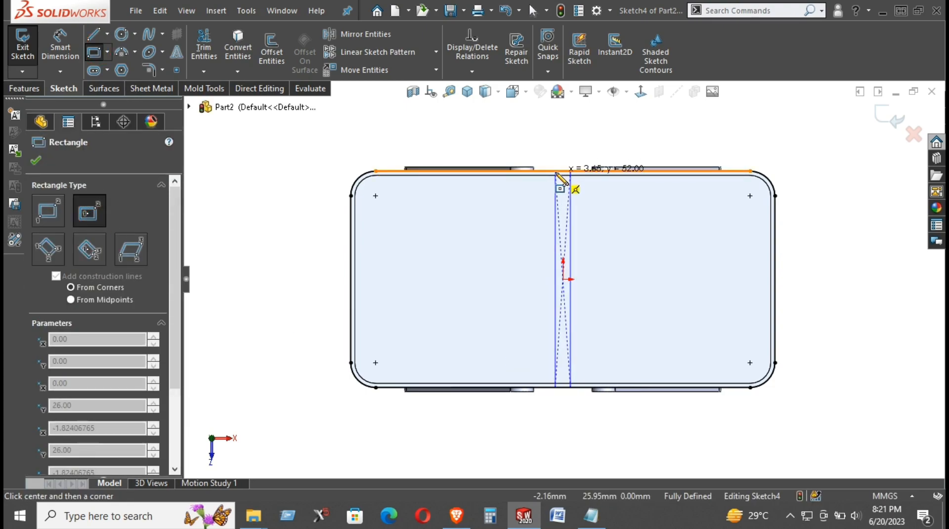
{"action": "left_click", "coordinate": [554, 172]}
Dimension the center rectangle's width as 2 mm
{"action": "right_click_drag", "start_coordinate": [618, 421], "coordinate": [598, 272]}
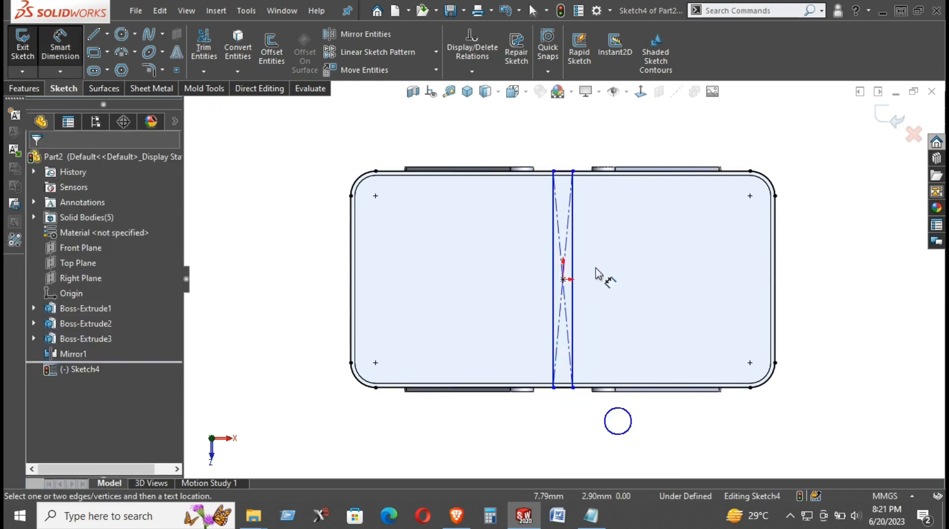
{"action": "left_click", "coordinate": [563, 387]}
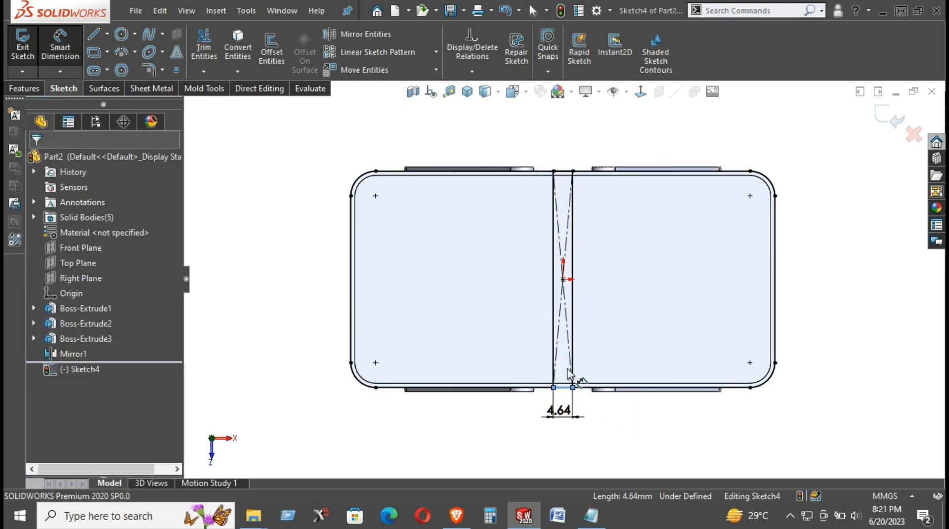
{"action": "left_click", "coordinate": [562, 418]}
{"action": "type", "text": "2"}
{"action": "key", "text": "Return"}
Trim the short edge segments between the two divider lines at both ends of the center rectangle
{"action": "middle_click_drag", "start_coordinate": [630, 430], "coordinate": [569, 353]}
{"action": "scroll", "coordinate": [548, 297], "scroll_direction": "down", "scroll_amount": 5}
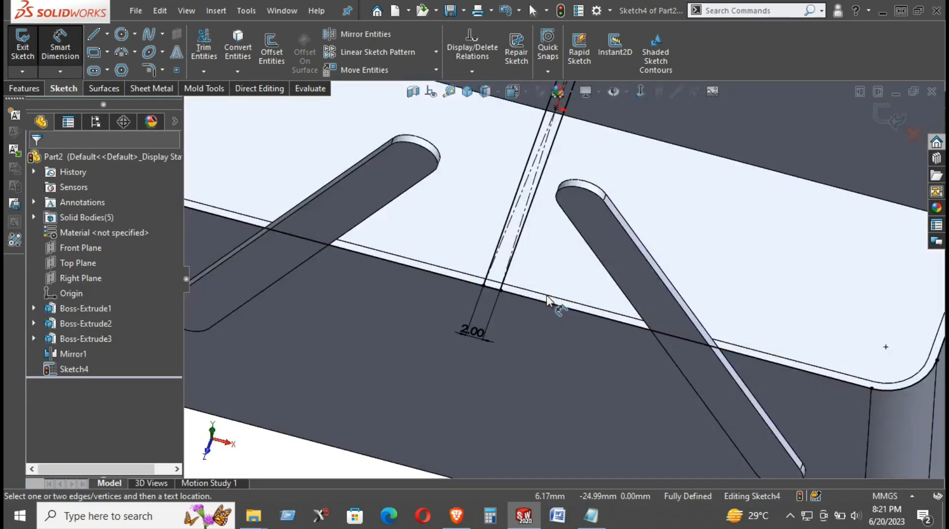
{"action": "scroll", "coordinate": [547, 299], "scroll_direction": "down", "scroll_amount": 3}
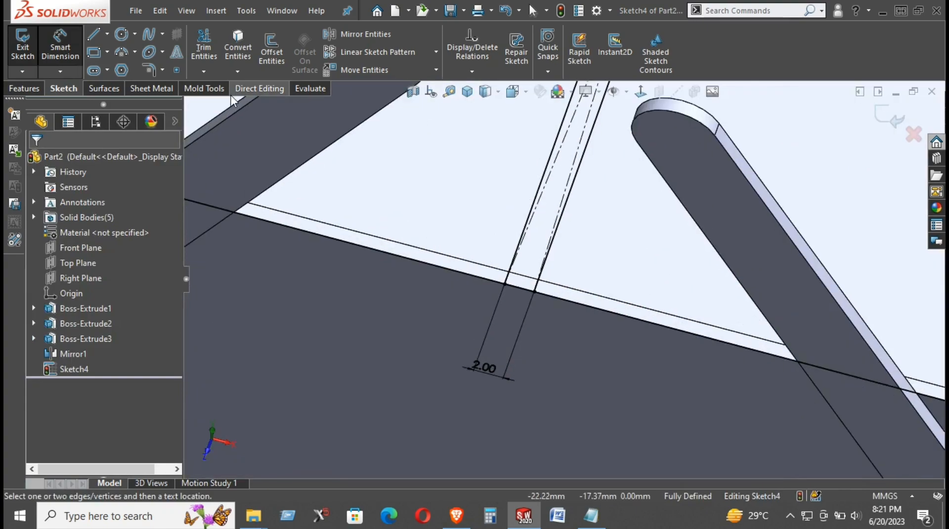
{"action": "left_click", "coordinate": [203, 47]}
{"action": "scroll", "coordinate": [534, 287], "scroll_direction": "up", "scroll_amount": 1}
{"action": "left_click", "coordinate": [520, 273]}
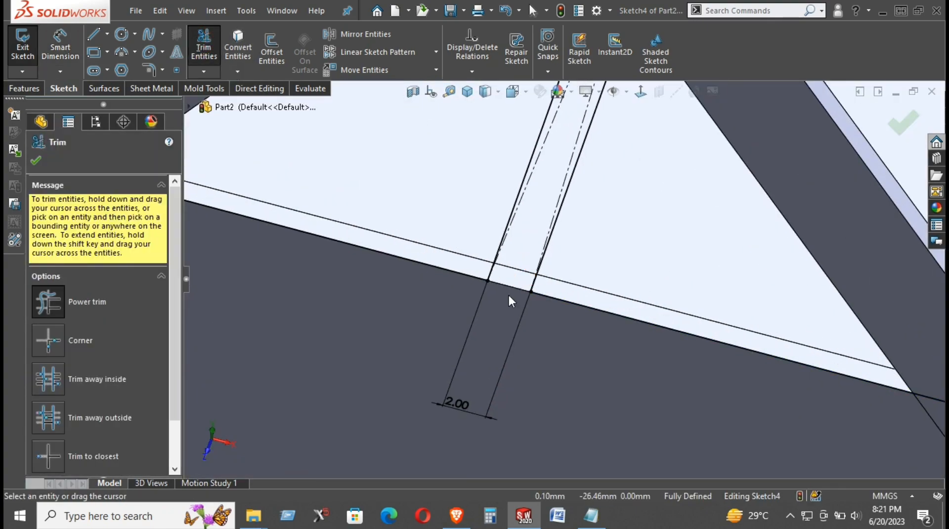
{"action": "scroll", "coordinate": [511, 297], "scroll_direction": "up", "scroll_amount": 6}
{"action": "scroll", "coordinate": [595, 204], "scroll_direction": "down", "scroll_amount": 5}
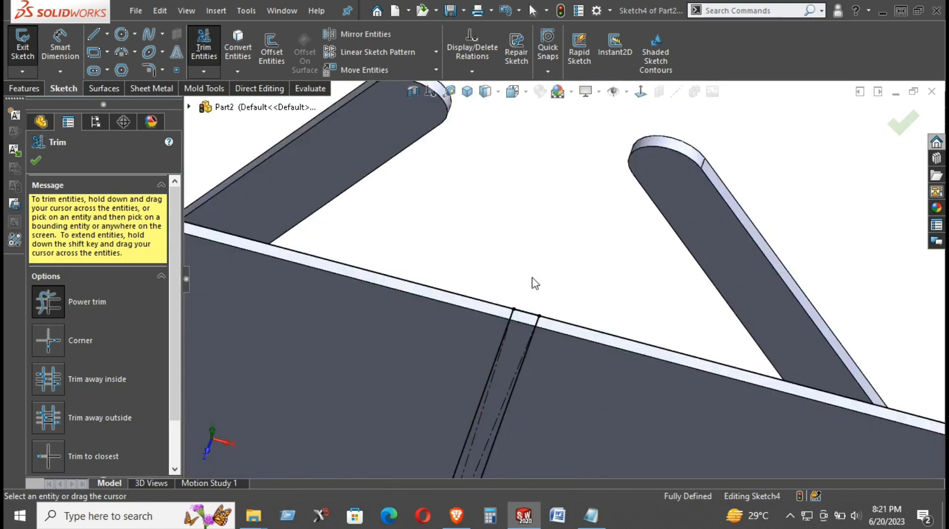
{"action": "scroll", "coordinate": [568, 242], "scroll_direction": "up", "scroll_amount": 5}
{"action": "middle_click_drag", "start_coordinate": [579, 302], "coordinate": [559, 267]}
{"action": "left_click", "coordinate": [24, 88]}
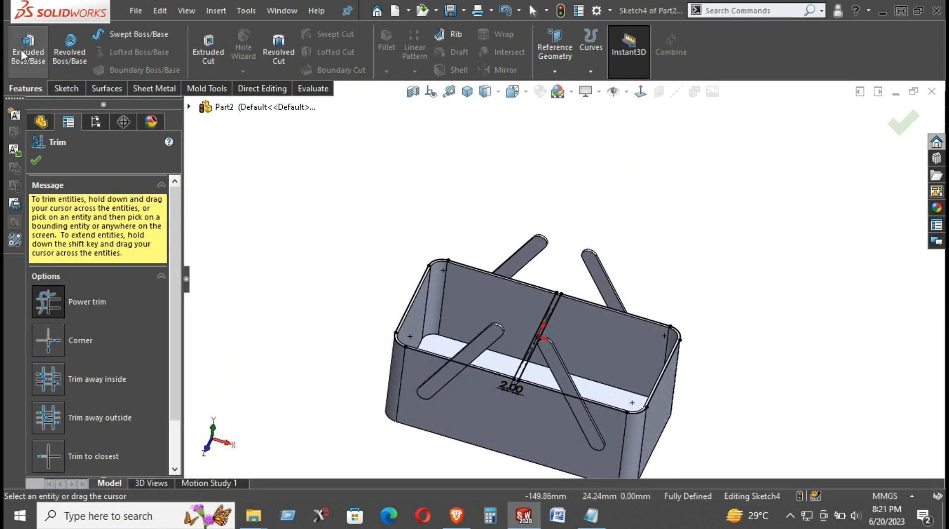
{"action": "left_click", "coordinate": [24, 49]}
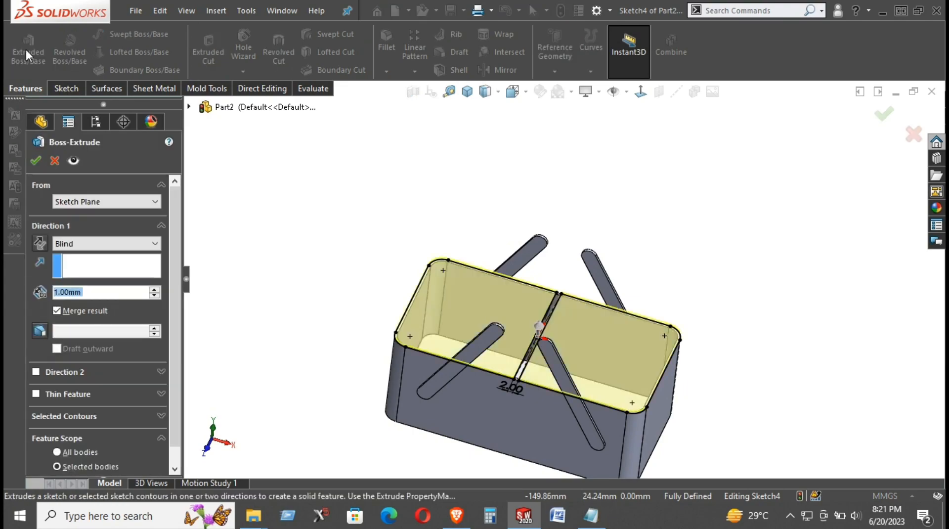
{"action": "key", "text": "Escape"}
Offset the closed outlines of both box halves inward by 1 mm, using the reversed direction and chain selection
{"action": "scroll", "coordinate": [525, 246], "scroll_direction": "down", "scroll_amount": 3}
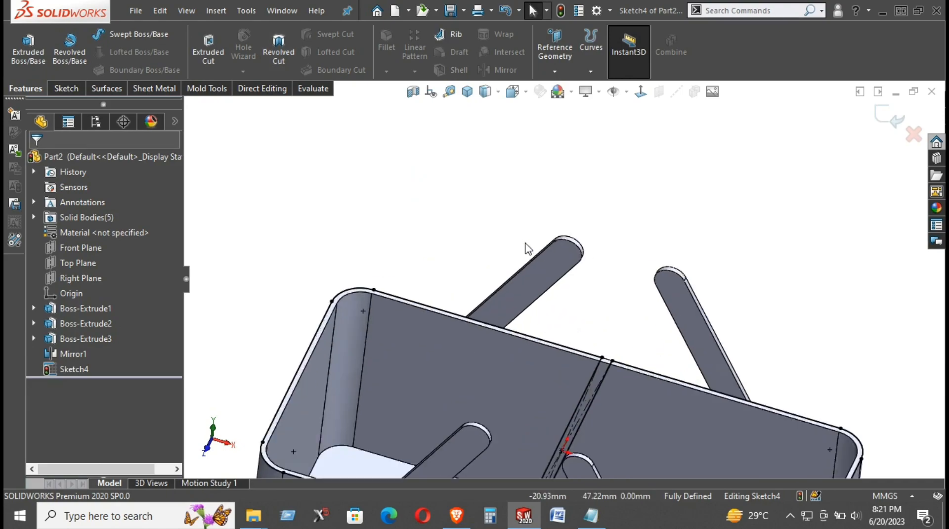
{"action": "left_click", "coordinate": [67, 88]}
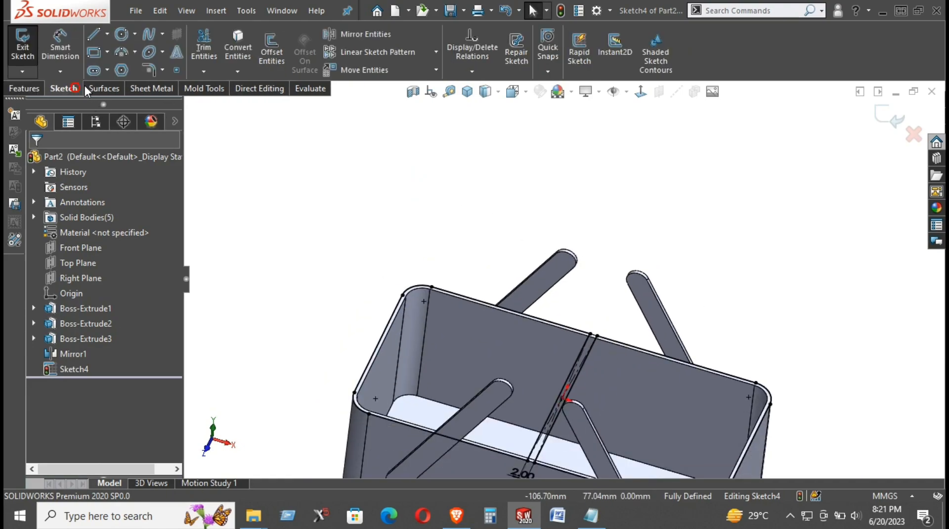
{"action": "left_click", "coordinate": [272, 47]}
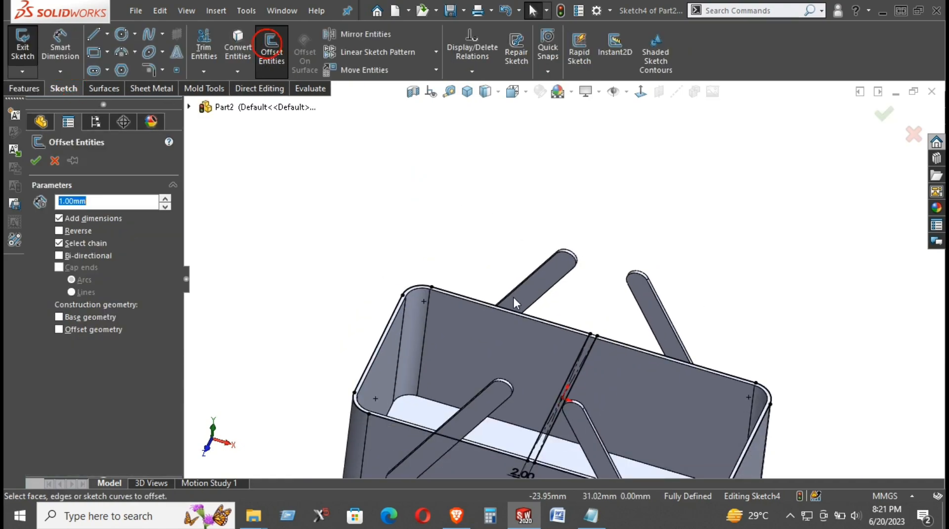
{"action": "left_click", "coordinate": [487, 303]}
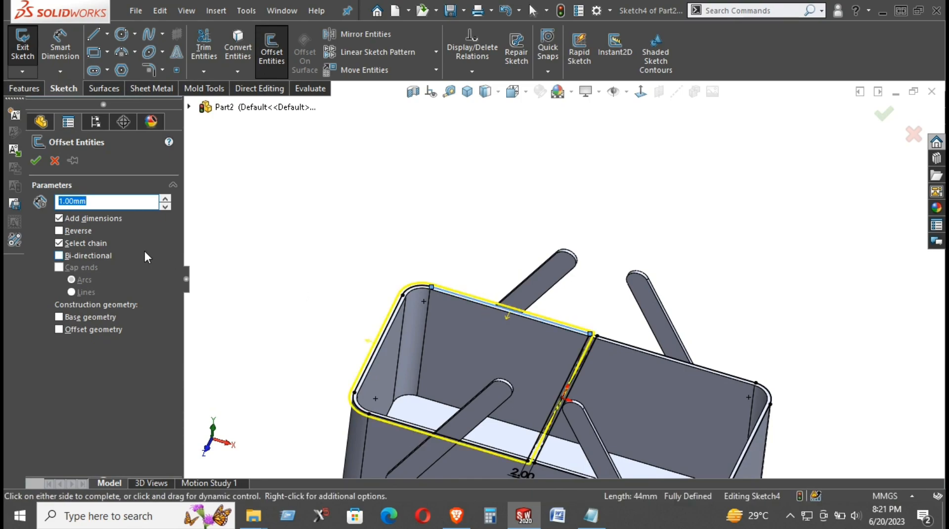
{"action": "left_click", "coordinate": [59, 231]}
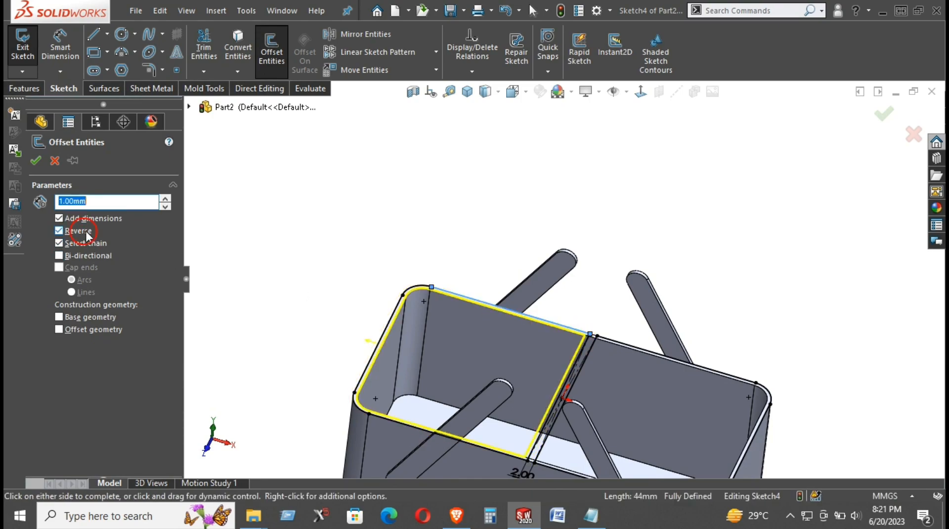
{"action": "left_click", "coordinate": [704, 367]}
{"action": "scroll", "coordinate": [575, 365], "scroll_direction": "down", "scroll_amount": 3}
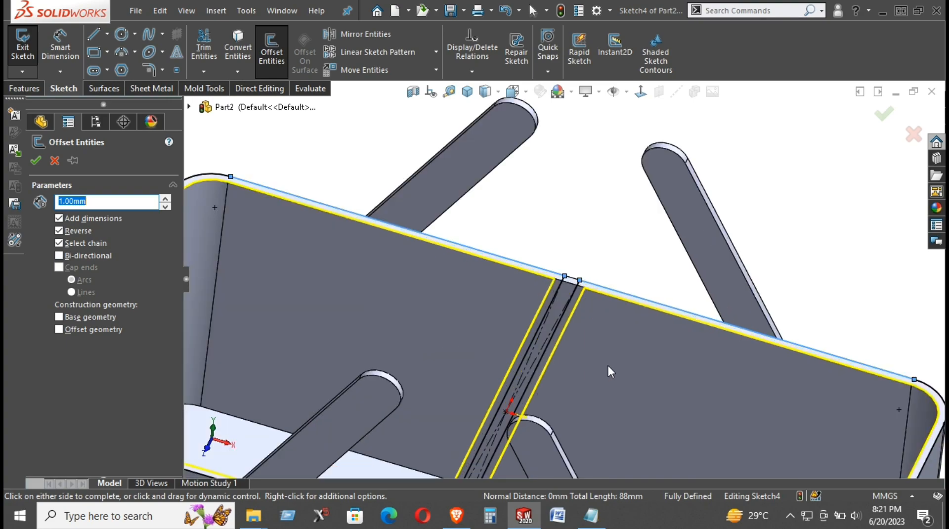
{"action": "scroll", "coordinate": [609, 371], "scroll_direction": "up", "scroll_amount": 1}
{"action": "left_click", "coordinate": [35, 162]}
Extrude the offset outlines of both lid frames 20 mm upward from the box rim with Blind depth
{"action": "left_click", "coordinate": [25, 89]}
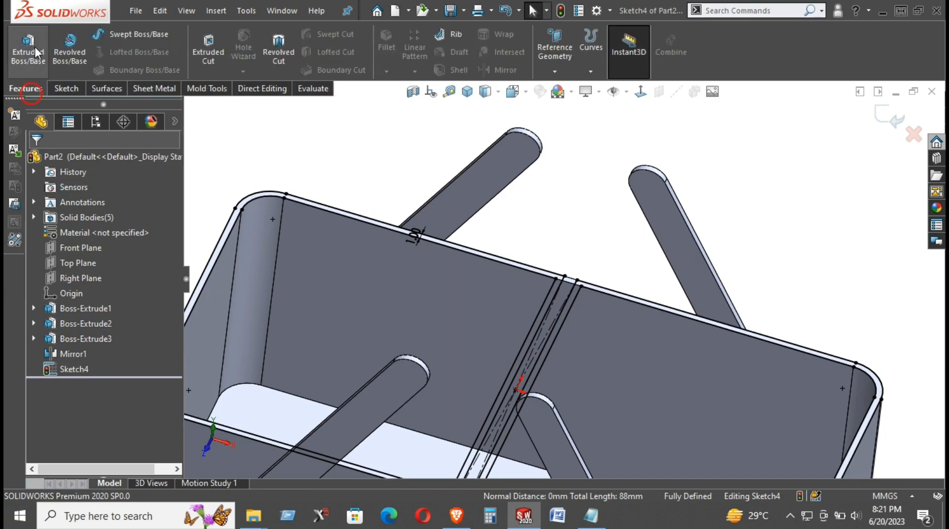
{"action": "left_click", "coordinate": [28, 50]}
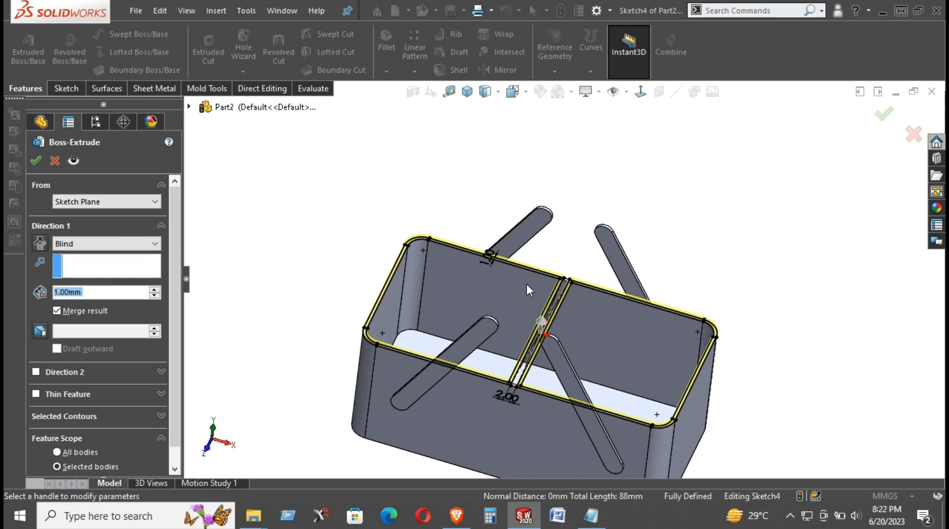
{"action": "middle_click_drag", "start_coordinate": [527, 282], "coordinate": [548, 242]}
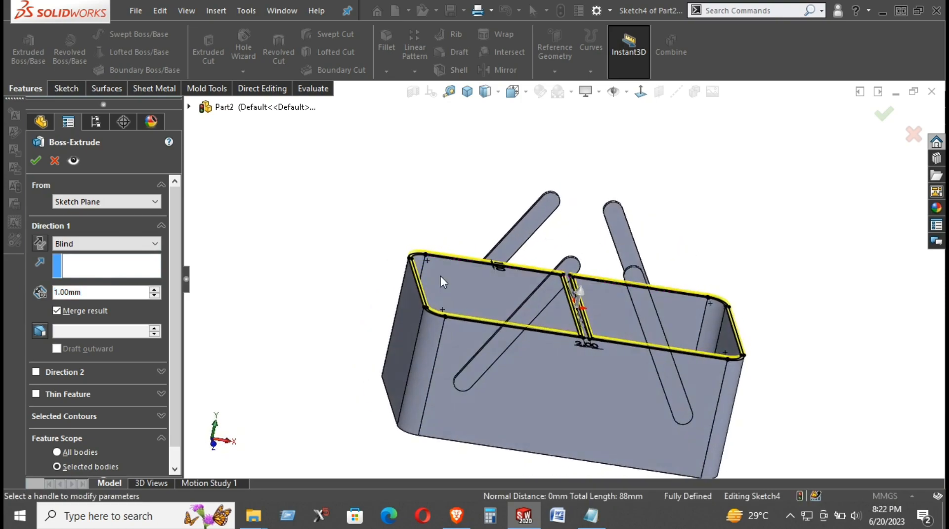
{"action": "left_click", "coordinate": [86, 291]}
{"action": "left_click_drag", "start_coordinate": [86, 292], "coordinate": [13, 287]}
{"action": "type", "text": "20"}
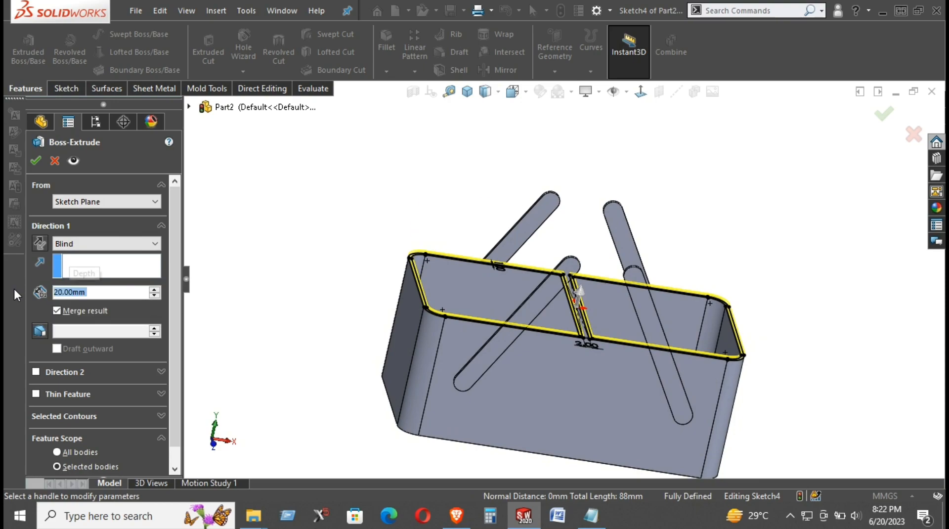
{"action": "key", "text": "Return"}
{"action": "middle_click_drag", "start_coordinate": [355, 257], "coordinate": [395, 223]}
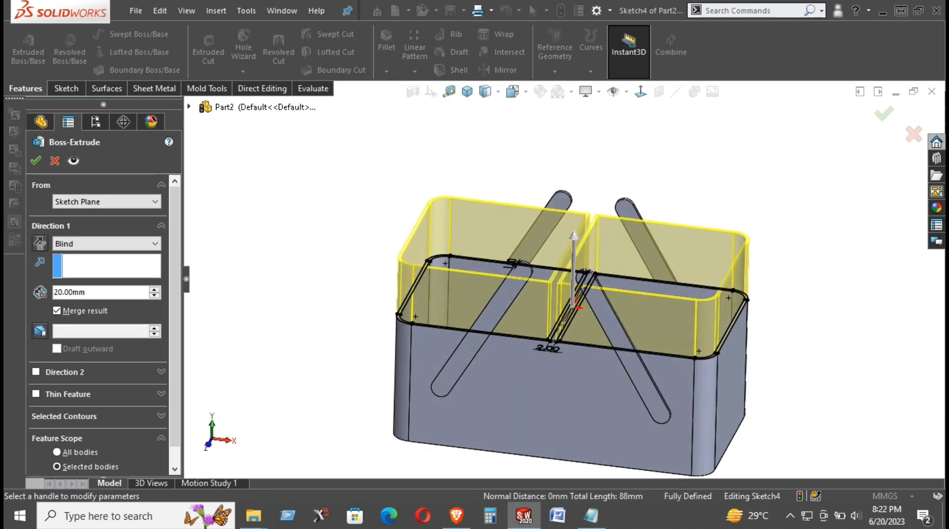
{"action": "left_click", "coordinate": [33, 158]}
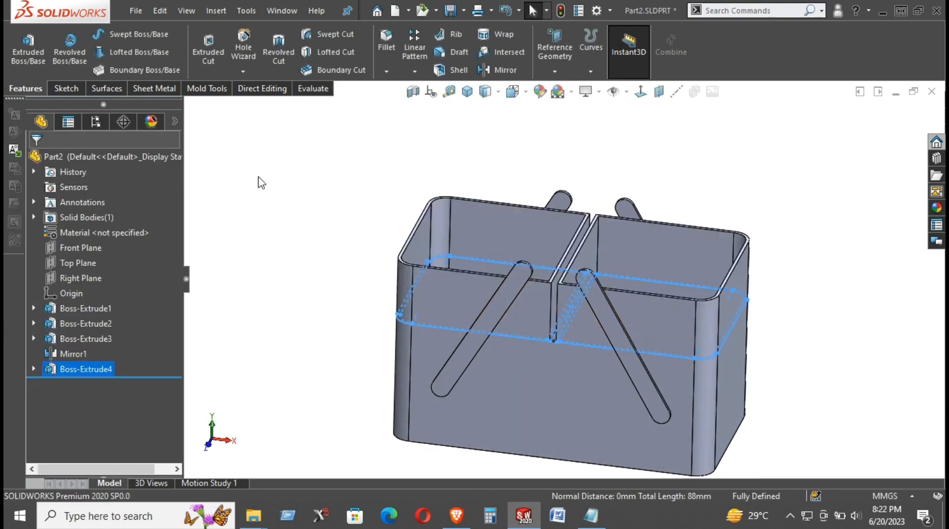
{"action": "left_click", "coordinate": [320, 196]}
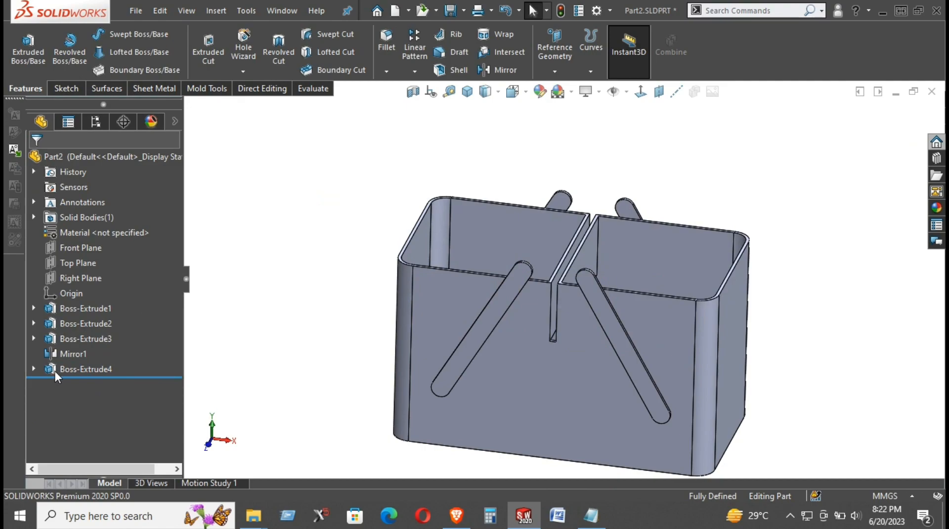
Edit the 20 mm frame extrusion and turn off Merge result so the frames stay separate bodies
{"action": "right_click", "coordinate": [55, 371]}
{"action": "left_click", "coordinate": [75, 208]}
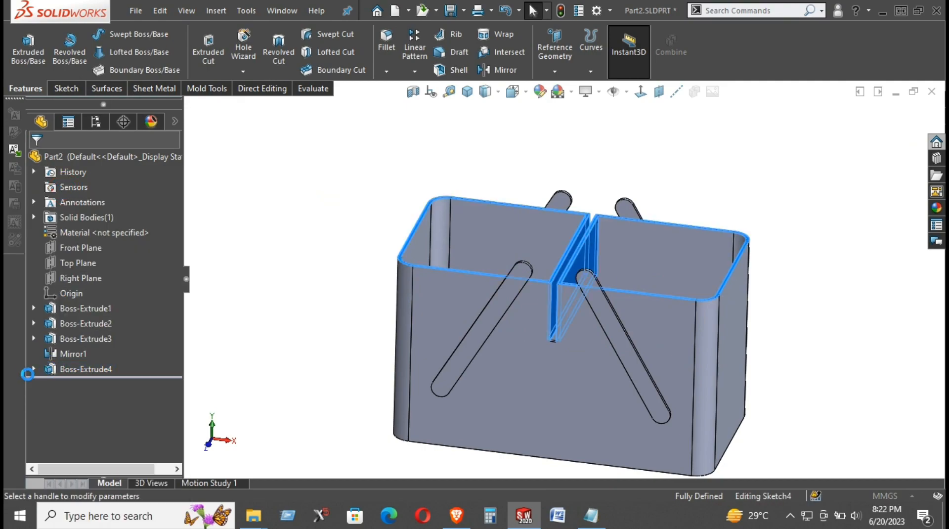
{"action": "left_click", "coordinate": [75, 312]}
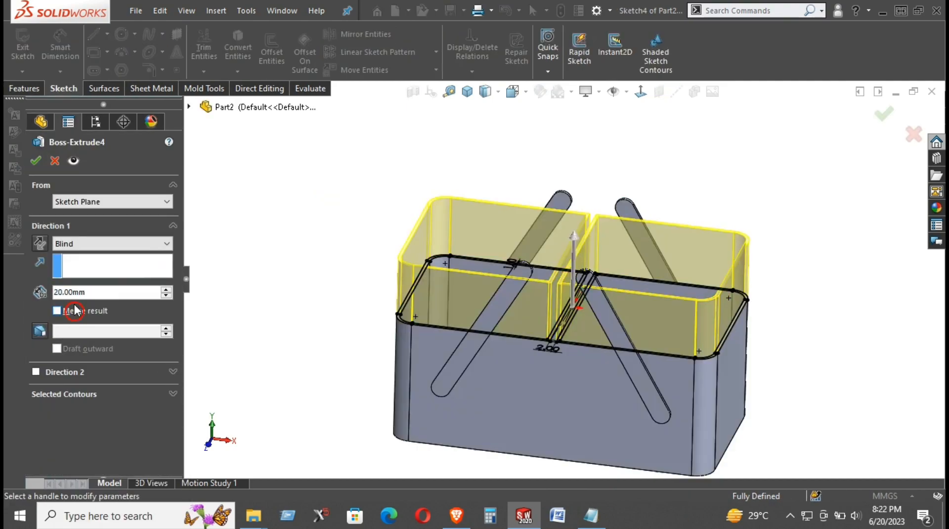
{"action": "left_click", "coordinate": [35, 161]}
{"action": "middle_click_drag", "start_coordinate": [337, 203], "coordinate": [381, 209]}
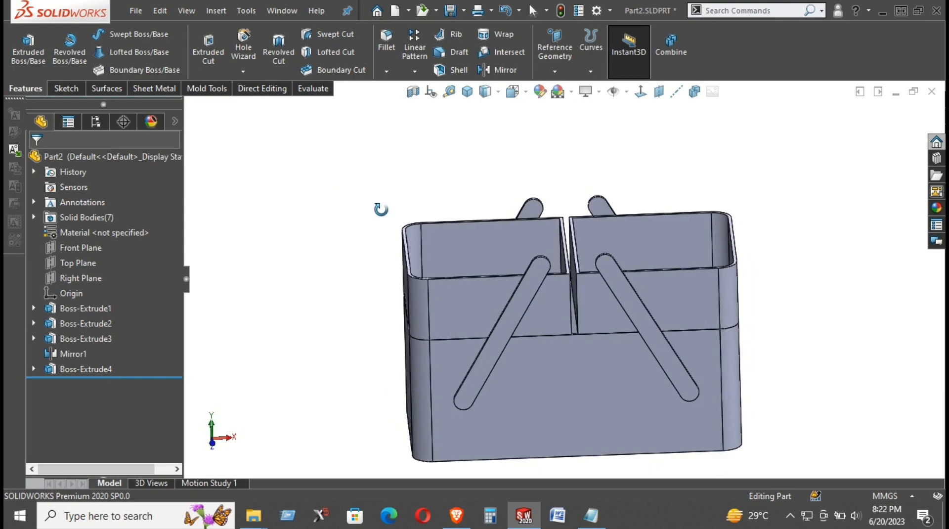
{"action": "middle_click_drag", "start_coordinate": [334, 275], "coordinate": [311, 248]}
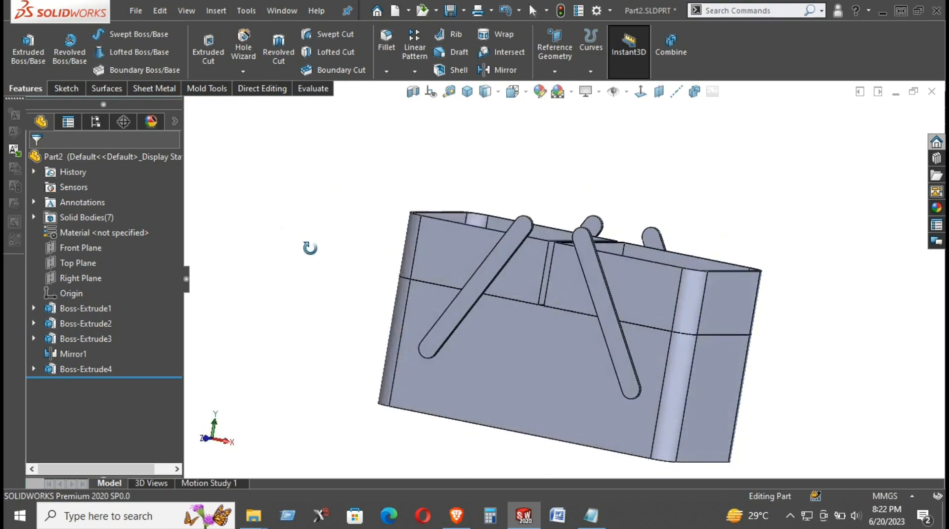
Reopen the sketch of the two slot-shaped arms for editing, viewed normal to its plane
{"action": "left_click", "coordinate": [79, 325]}
{"action": "left_click", "coordinate": [76, 337]}
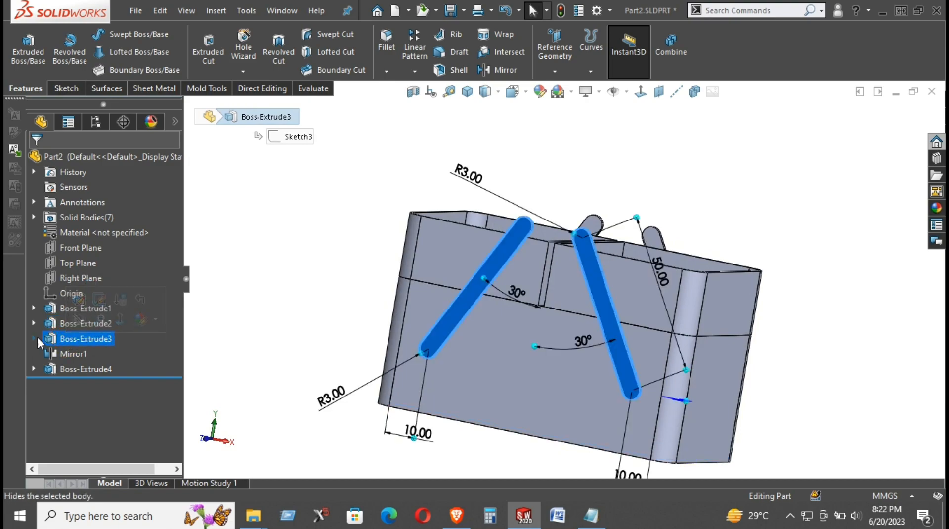
{"action": "left_click", "coordinate": [33, 339]}
{"action": "left_click", "coordinate": [77, 353]}
{"action": "left_click", "coordinate": [92, 312]}
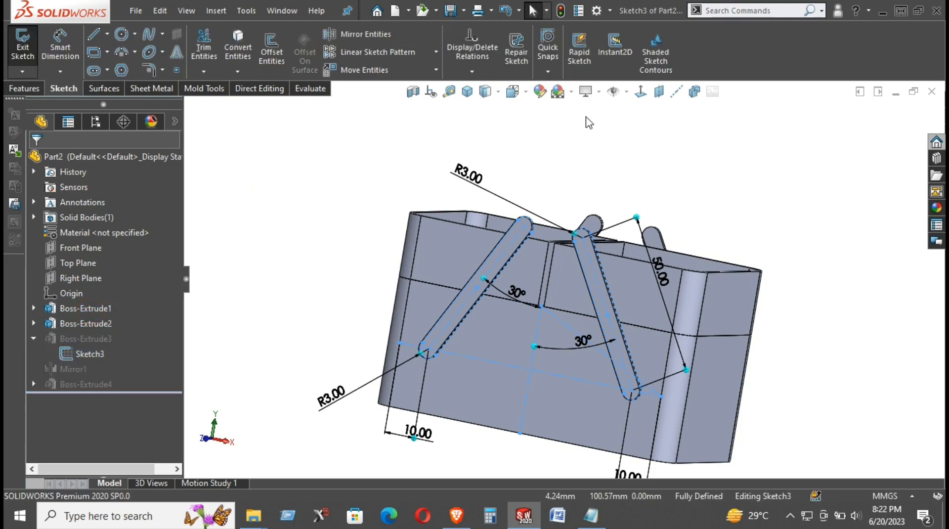
{"action": "left_click", "coordinate": [637, 92]}
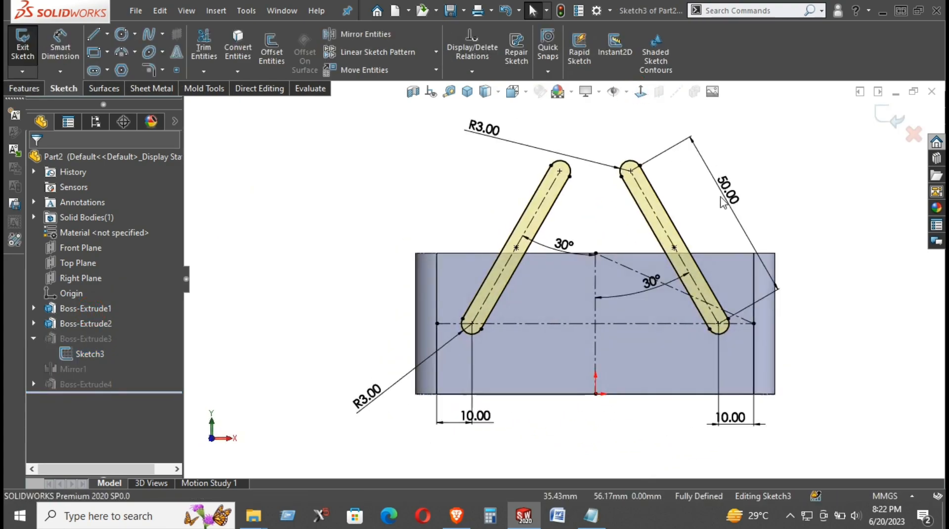
Set the arm slots' center-to-center length to 25 mm
{"action": "left_click", "coordinate": [727, 192]}
{"action": "double_click", "coordinate": [729, 195]}
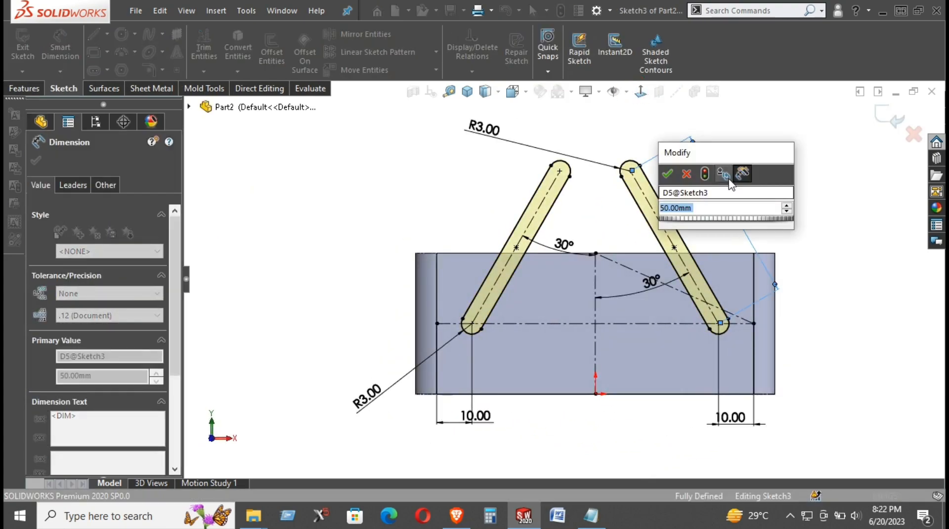
{"action": "type", "text": "60"}
{"action": "key", "text": "Return"}
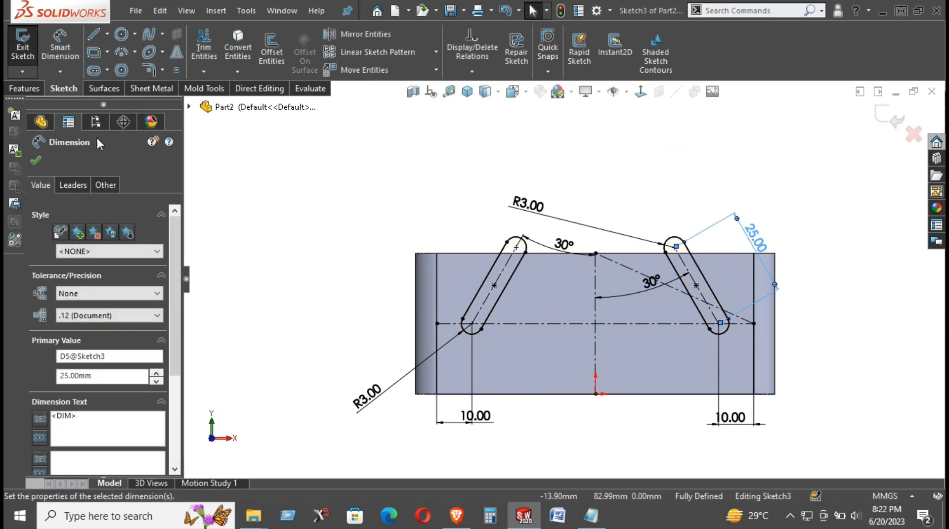
Set the arm slots' center-to-center length to 30 mm and exit the sketch
{"action": "double_click", "coordinate": [752, 229]}
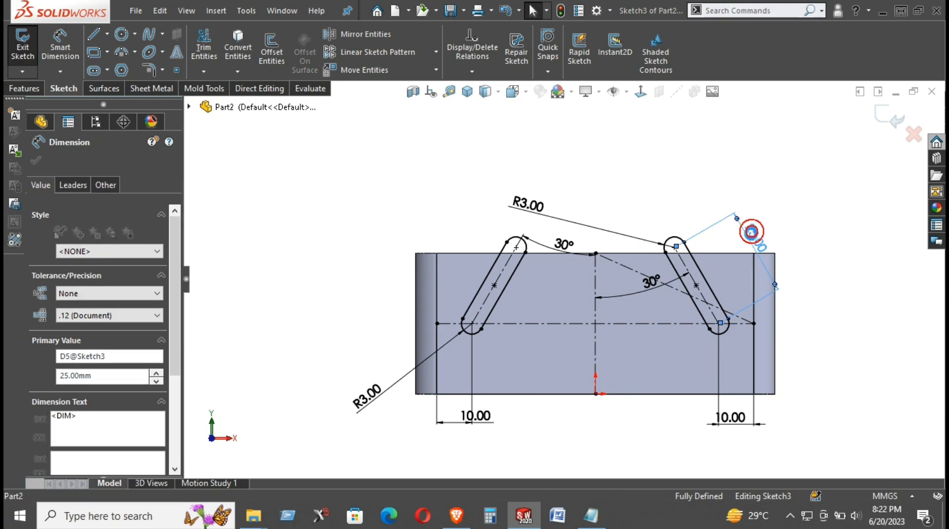
{"action": "type", "text": "25"}
{"action": "key", "text": "Return"}
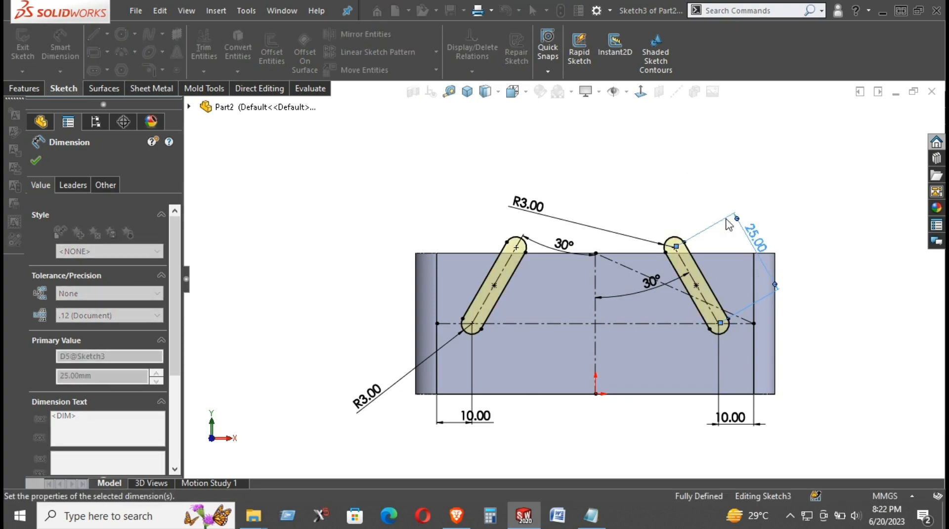
{"action": "left_click", "coordinate": [599, 162]}
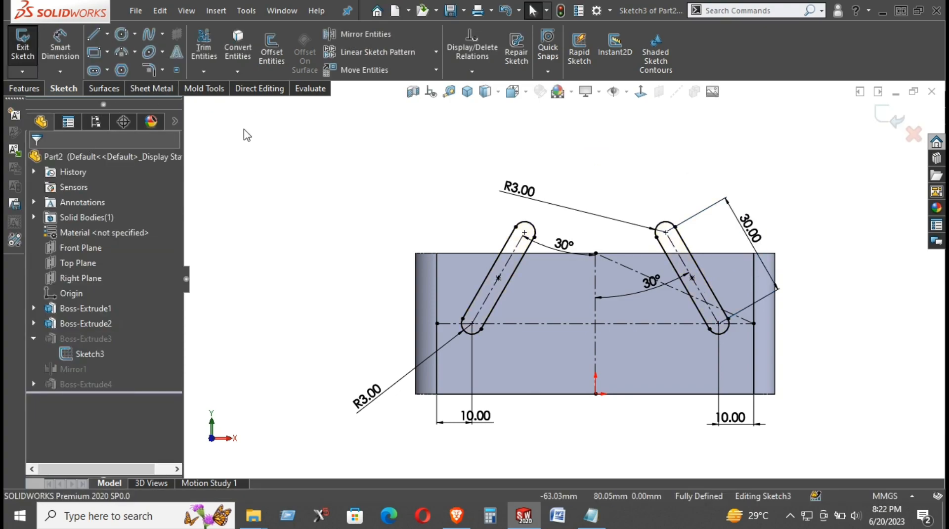
{"action": "left_click", "coordinate": [895, 122]}
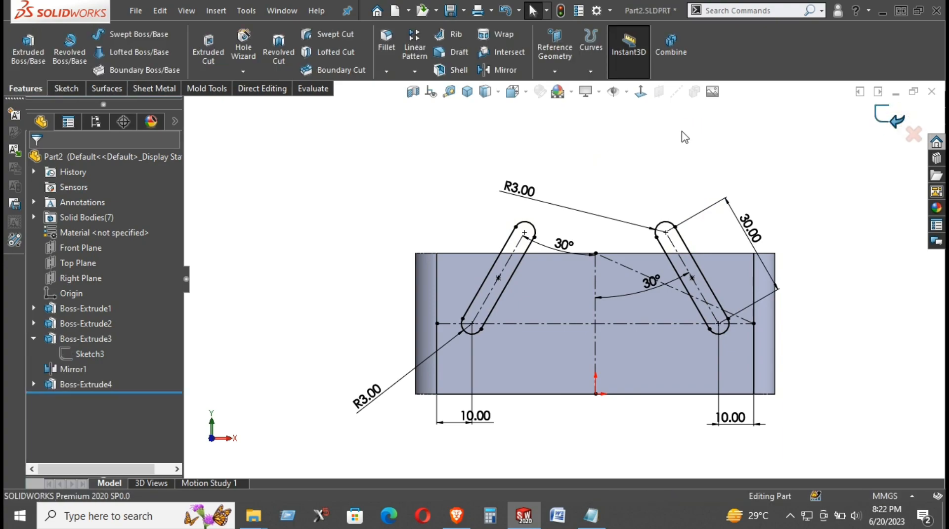
{"action": "mouse_move", "coordinate": [682, 136]}
{"action": "middle_mouse_down"}
{"action": "mouse_move", "coordinate": [628, 178]}
{"action": "mouse_move", "coordinate": [698, 167]}
{"action": "mouse_move", "coordinate": [573, 202]}
{"action": "mouse_move", "coordinate": [657, 153]}
{"action": "mouse_move", "coordinate": [638, 149]}
{"action": "middle_mouse_up"}
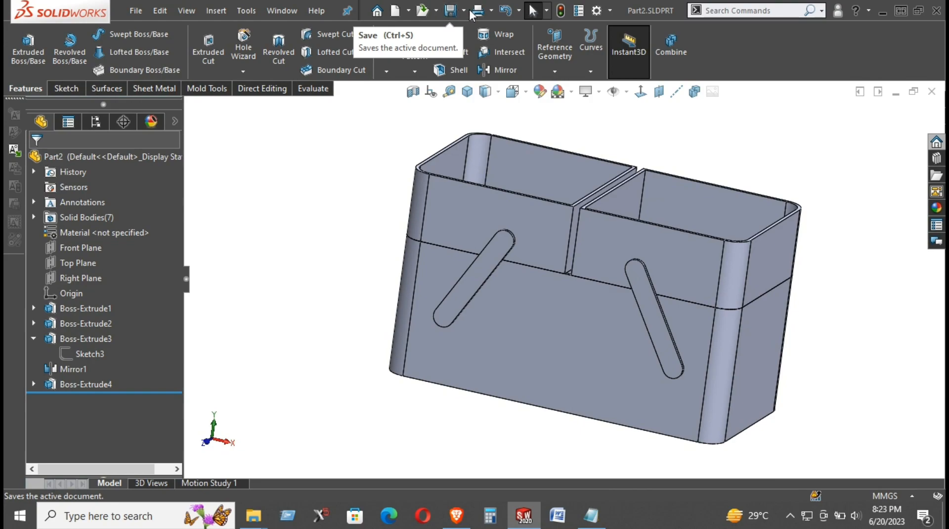
Hide the lower box body to expose the undersides of the two upper frames
{"action": "scroll", "coordinate": [616, 240], "scroll_direction": "up", "scroll_amount": 5}
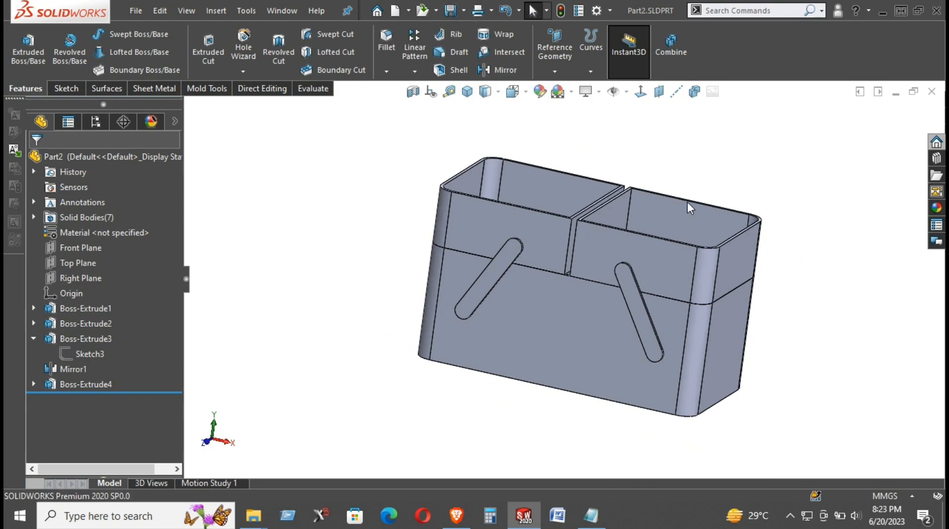
{"action": "middle_click_drag", "start_coordinate": [616, 240], "coordinate": [631, 322]}
{"action": "scroll", "coordinate": [530, 229], "scroll_direction": "down", "scroll_amount": 3}
{"action": "scroll", "coordinate": [529, 229], "scroll_direction": "up", "scroll_amount": 3}
{"action": "scroll", "coordinate": [632, 319], "scroll_direction": "down", "scroll_amount": 3}
{"action": "right_click", "coordinate": [633, 315]}
{"action": "left_click", "coordinate": [687, 183]}
Start a sketch on the frames' bottom face and convert the outer outlines of both frames into sketch entities
{"action": "key", "text": "ctrl+6"}
{"action": "scroll", "coordinate": [532, 218], "scroll_direction": "down", "scroll_amount": 6}
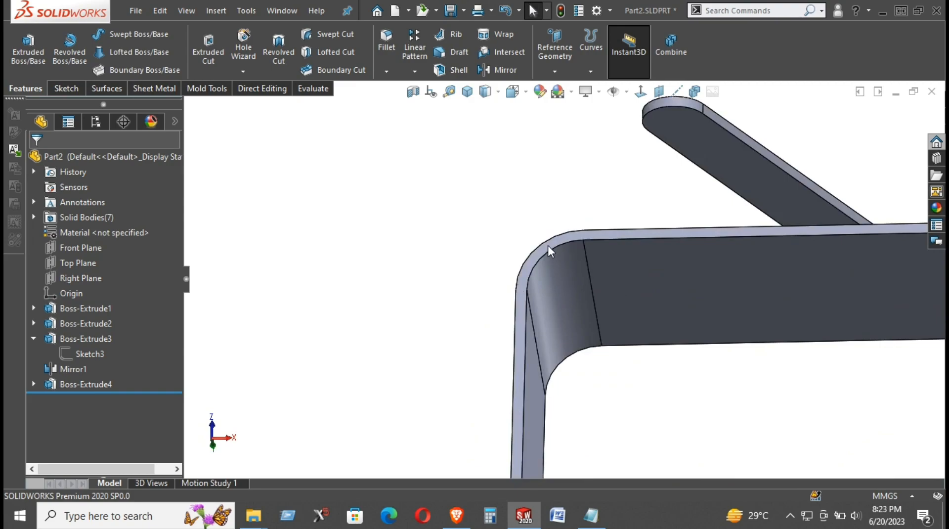
{"action": "right_click", "coordinate": [548, 245]}
{"action": "left_click", "coordinate": [585, 203]}
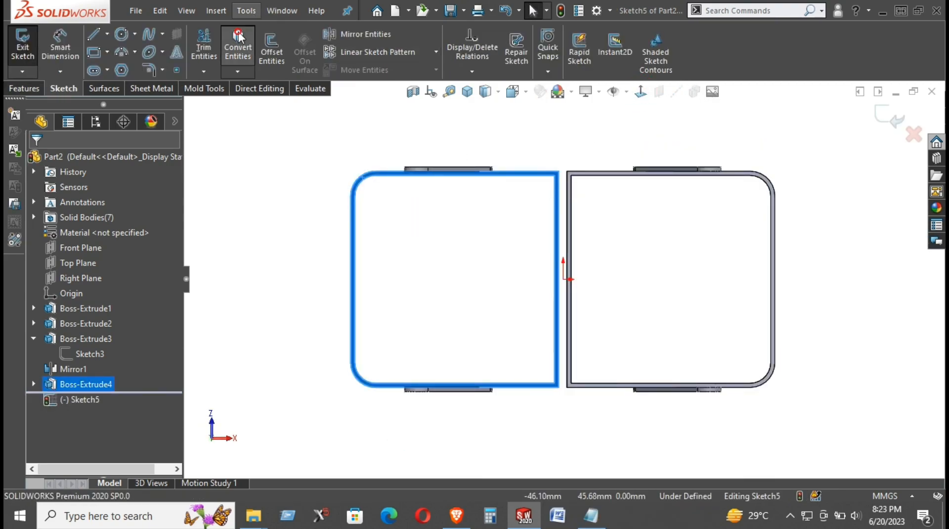
{"action": "left_click", "coordinate": [239, 45]}
{"action": "left_click", "coordinate": [611, 174]}
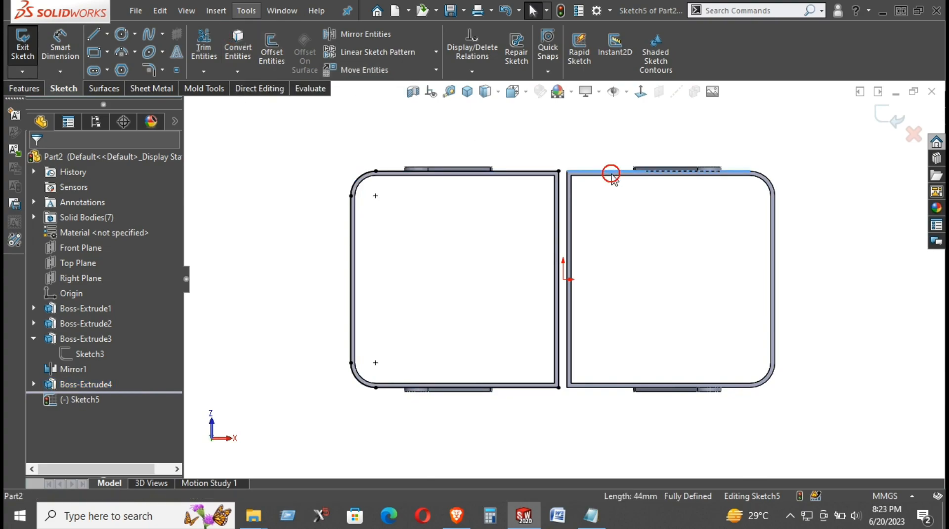
{"action": "scroll", "coordinate": [742, 202], "scroll_direction": "down", "scroll_amount": 3}
{"action": "left_click", "coordinate": [700, 202]}
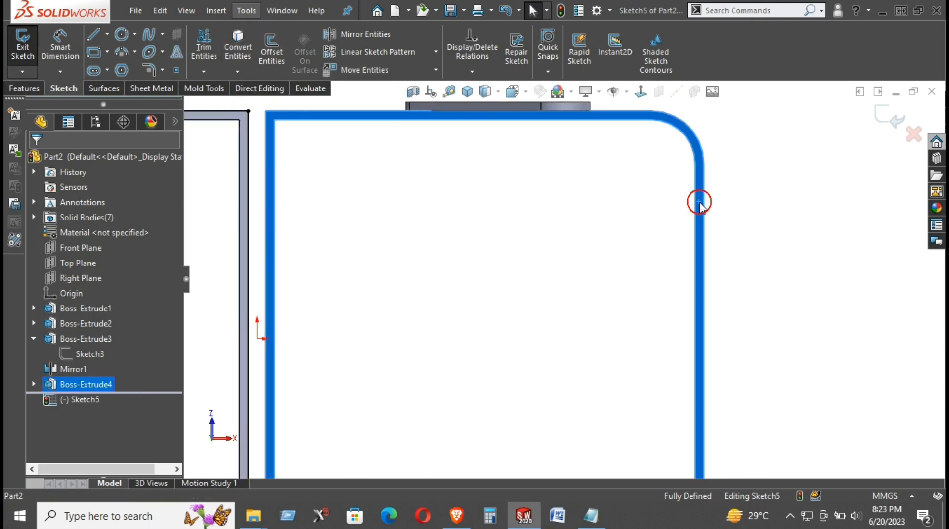
{"action": "left_click", "coordinate": [238, 47]}
{"action": "key", "text": "z"}
{"action": "key", "text": "z"}
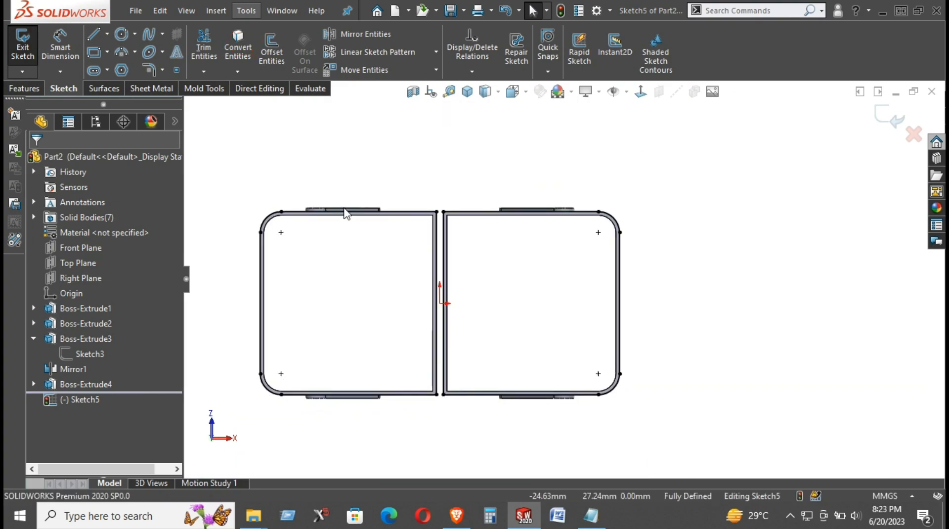
Extrude the two converted outlines 1 mm in the reversed direction, merged with the frames, as floors
{"action": "left_click", "coordinate": [24, 88]}
{"action": "left_click", "coordinate": [28, 41]}
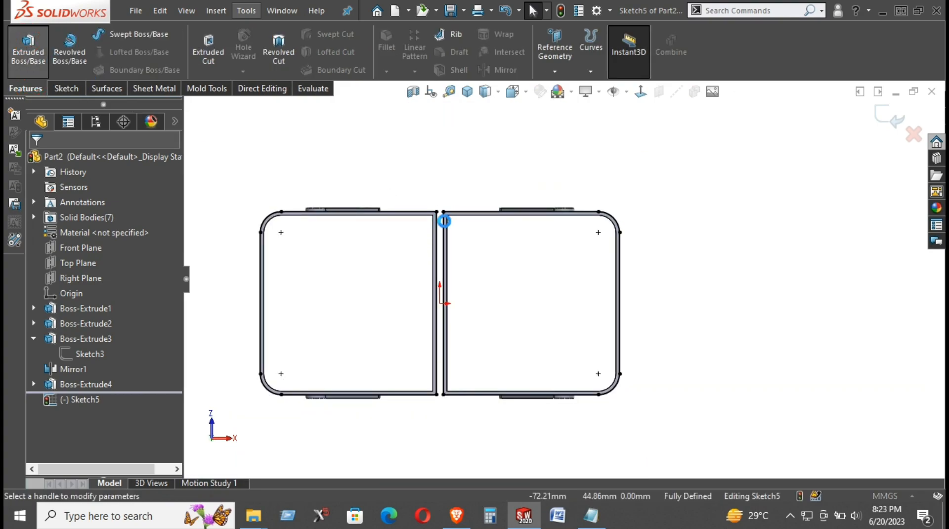
{"action": "left_click", "coordinate": [40, 243]}
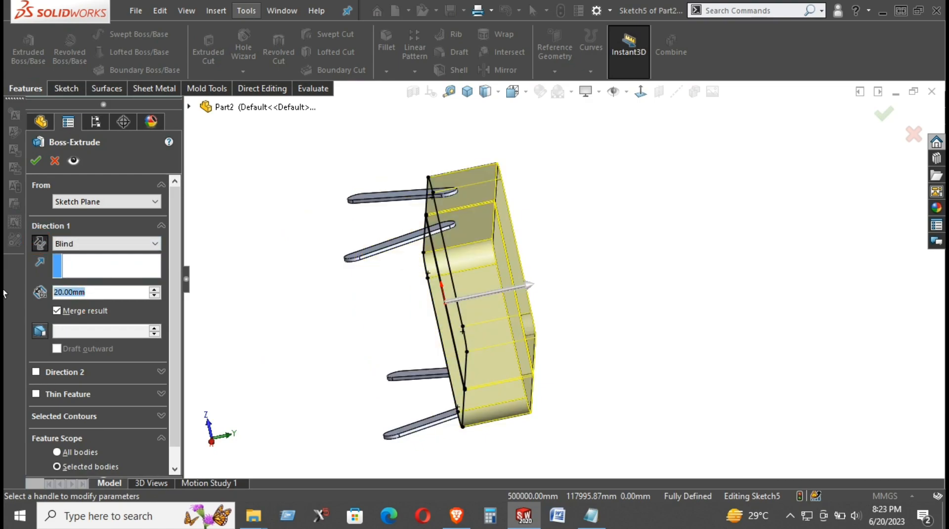
{"action": "type", "text": "1"}
{"action": "key", "text": "Return"}
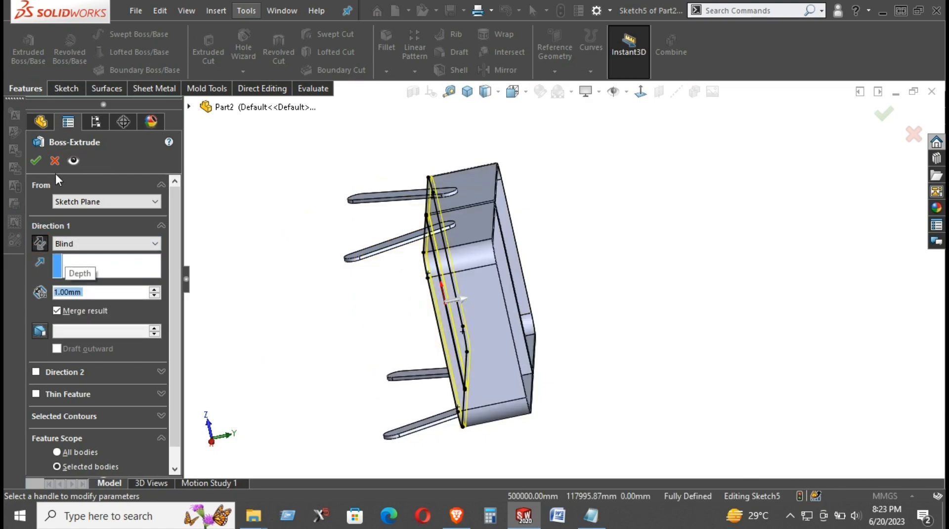
{"action": "left_click", "coordinate": [37, 161]}
{"action": "left_click", "coordinate": [271, 162]}
{"action": "middle_click_drag", "start_coordinate": [326, 209], "coordinate": [479, 299]}
{"action": "key", "text": "ctrl+1"}
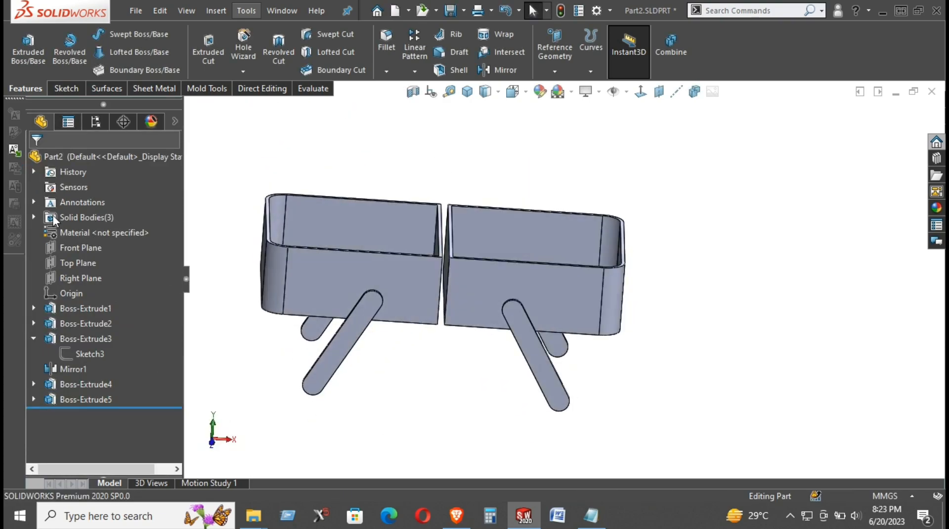
Show the hidden lower box body again from the list of solid bodies
{"action": "left_click", "coordinate": [38, 218]}
{"action": "left_click", "coordinate": [82, 232]}
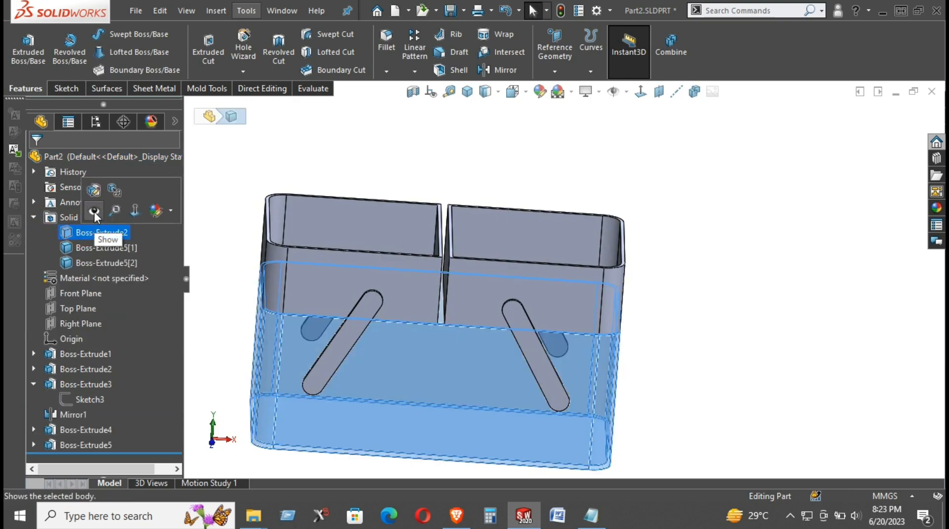
{"action": "left_click", "coordinate": [94, 212]}
{"action": "left_click", "coordinate": [348, 175]}
{"action": "middle_click_drag", "start_coordinate": [492, 174], "coordinate": [408, 380]}
{"action": "scroll", "coordinate": [443, 293], "scroll_direction": "down", "scroll_amount": 3}
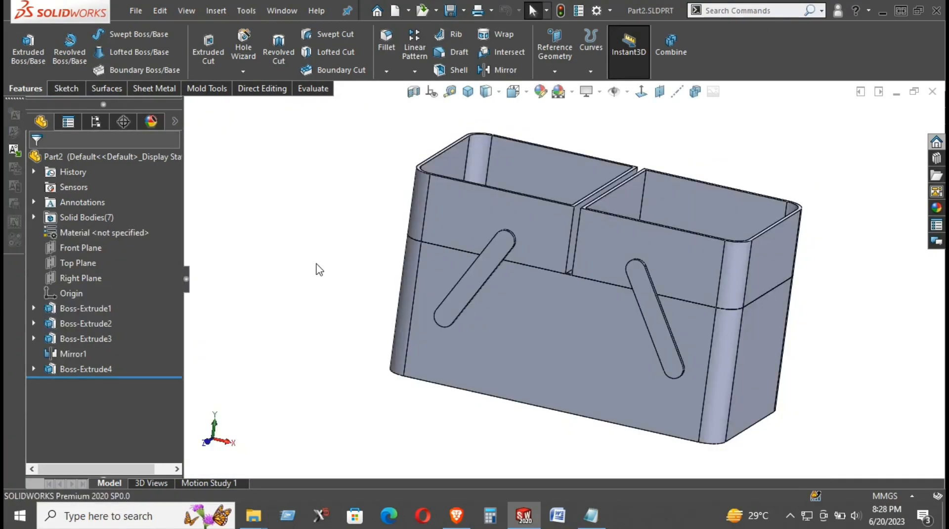
{"action": "left_click", "coordinate": [791, 516]}
{"action": "left_click", "coordinate": [790, 516]}
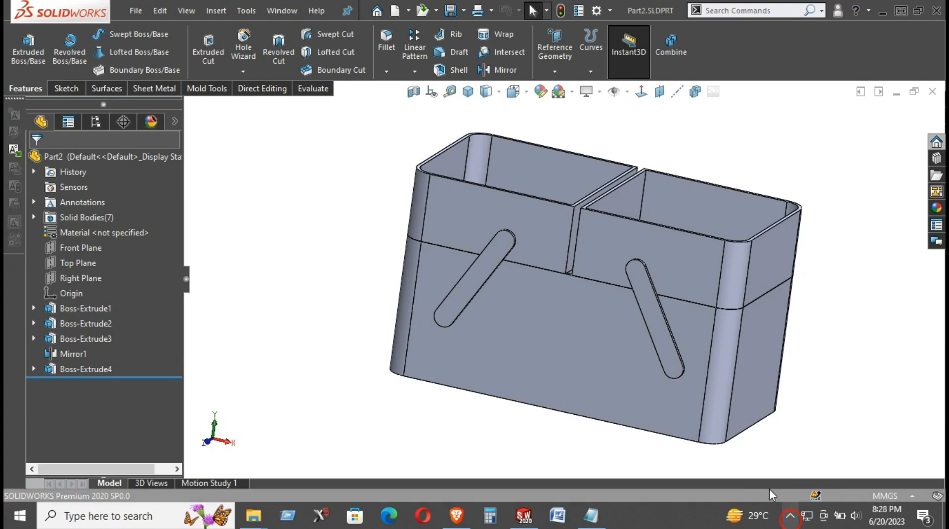
{"action": "middle_click_drag", "start_coordinate": [381, 257], "coordinate": [361, 276]}
{"action": "scroll", "coordinate": [438, 272], "scroll_direction": "down", "scroll_amount": 3}
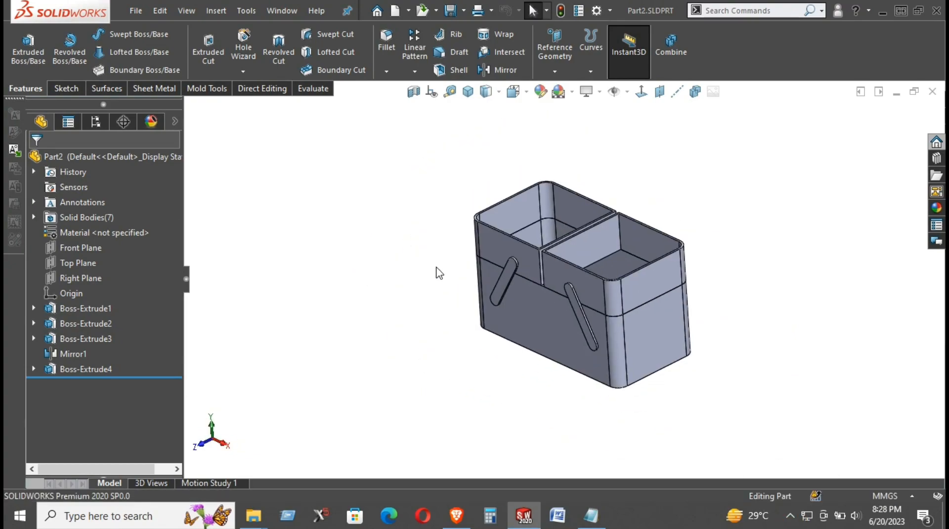
Start a sketch on the outer long-side face of the left upper compartment
{"action": "scroll", "coordinate": [557, 223], "scroll_direction": "up", "scroll_amount": 3}
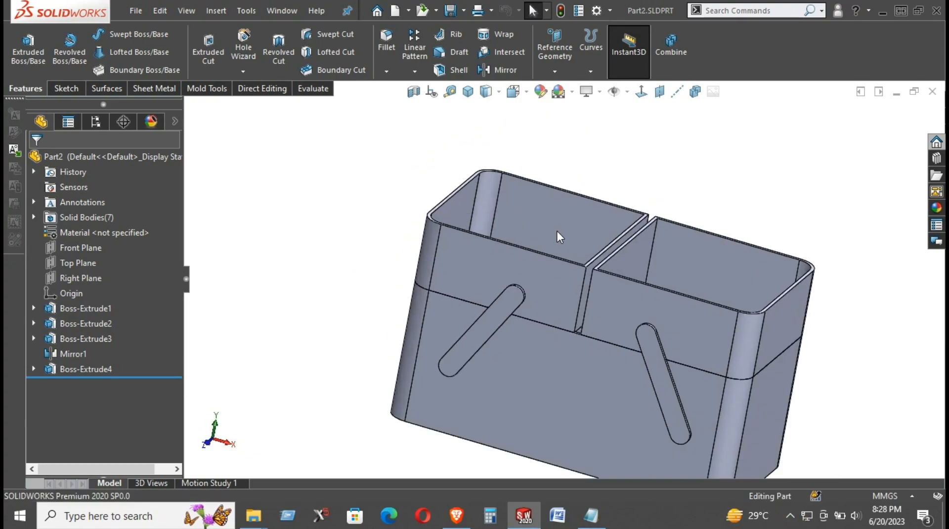
{"action": "right_click", "coordinate": [475, 265]}
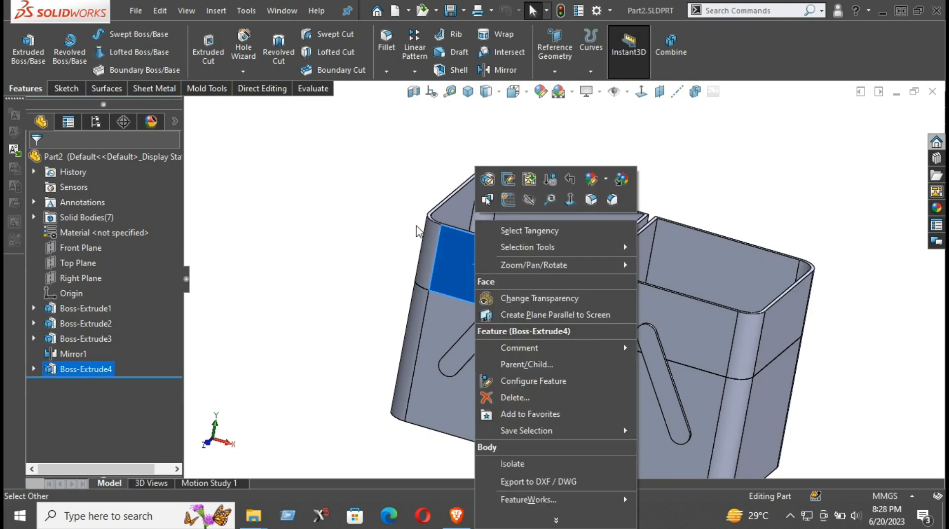
{"action": "left_click", "coordinate": [360, 191]}
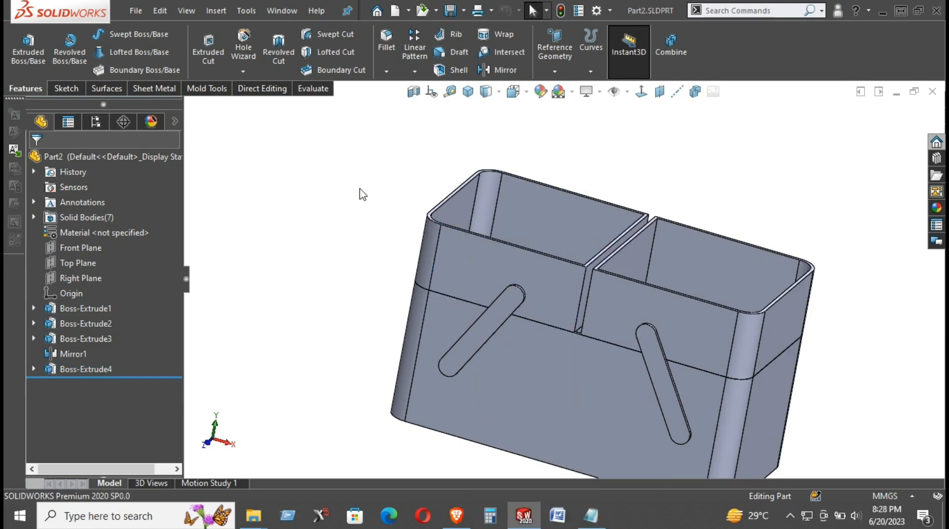
{"action": "right_click", "coordinate": [493, 257]}
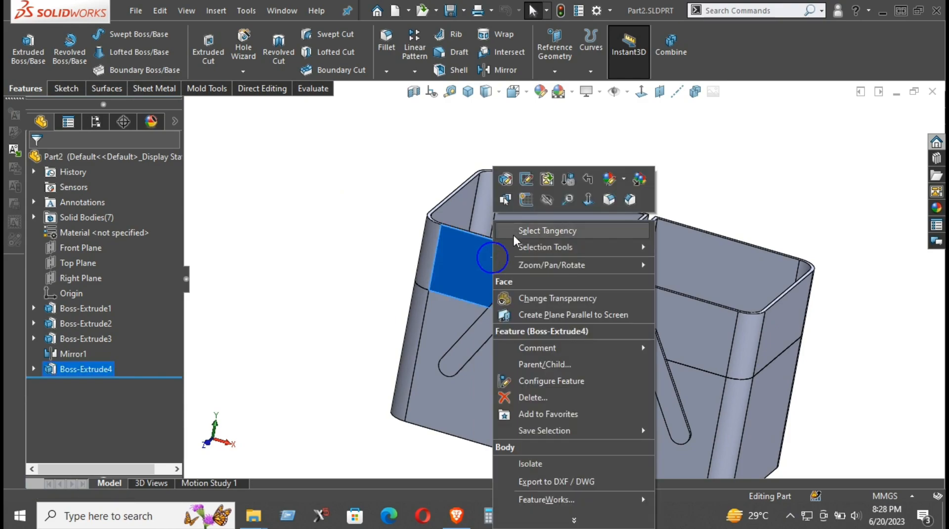
{"action": "left_click", "coordinate": [532, 200]}
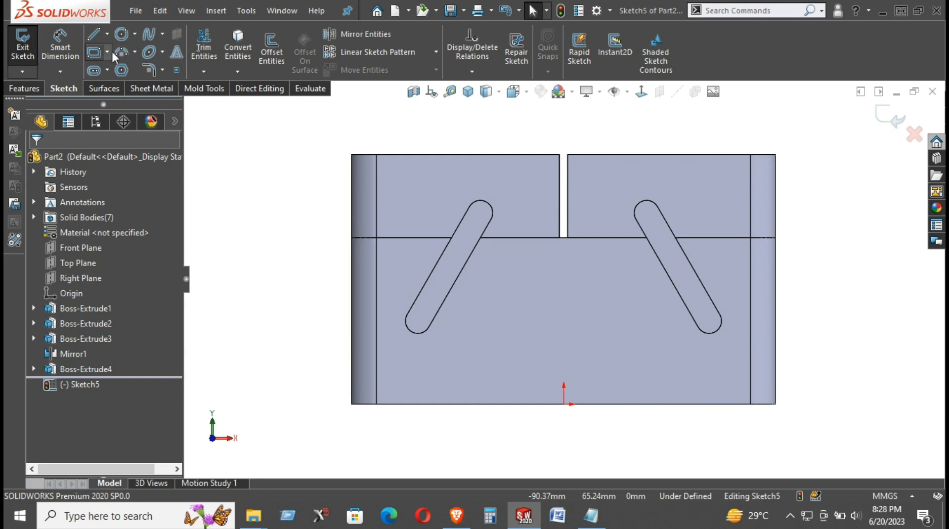
Sketch two straight slots slanting inward above the existing arms, the left about 22 mm and the right about 23 mm between arc centres
{"action": "left_click", "coordinate": [94, 69]}
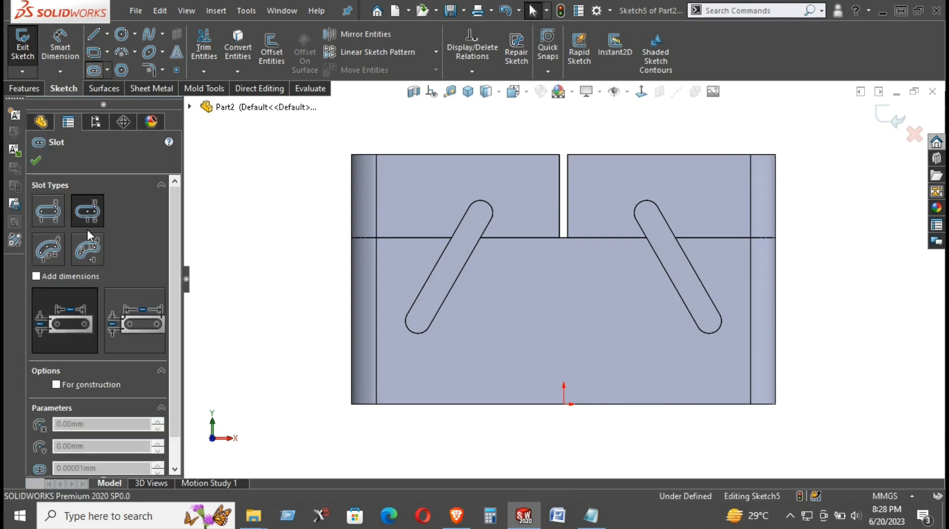
{"action": "left_click", "coordinate": [414, 193]}
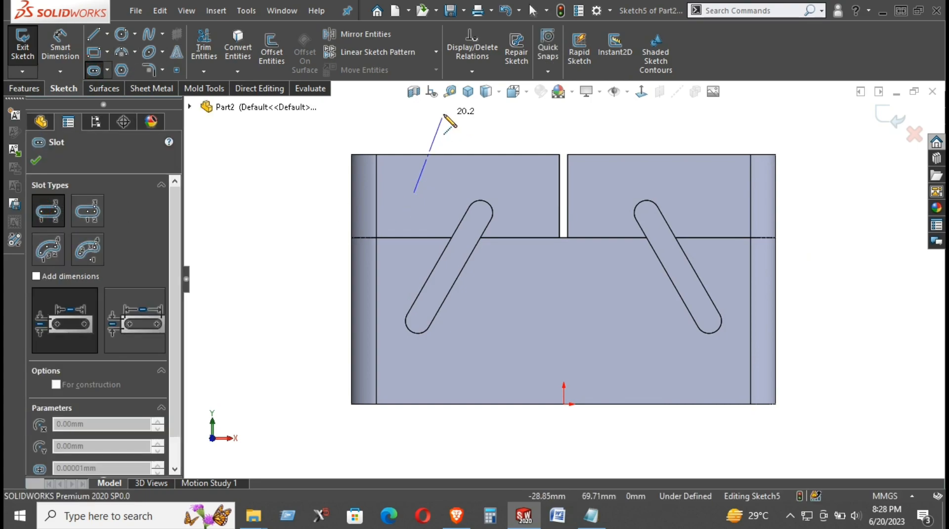
{"action": "left_click", "coordinate": [465, 116]}
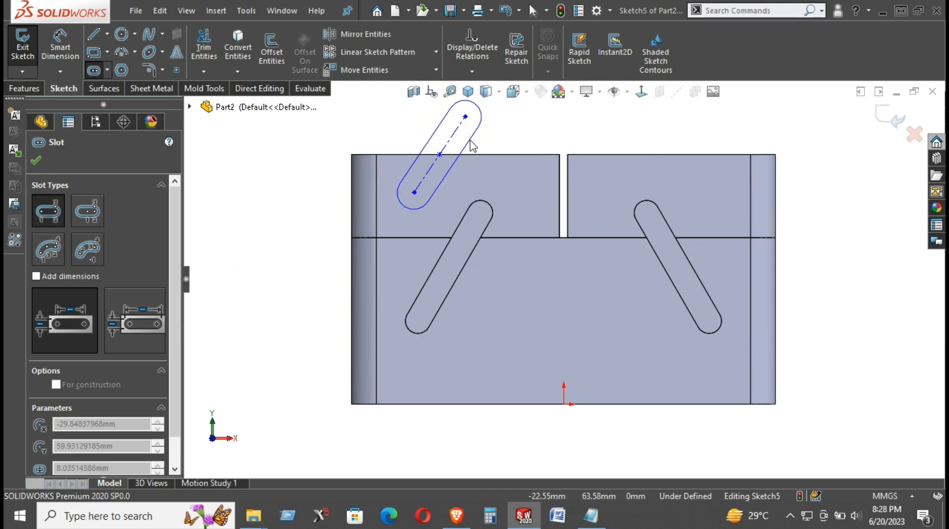
{"action": "left_click", "coordinate": [468, 144]}
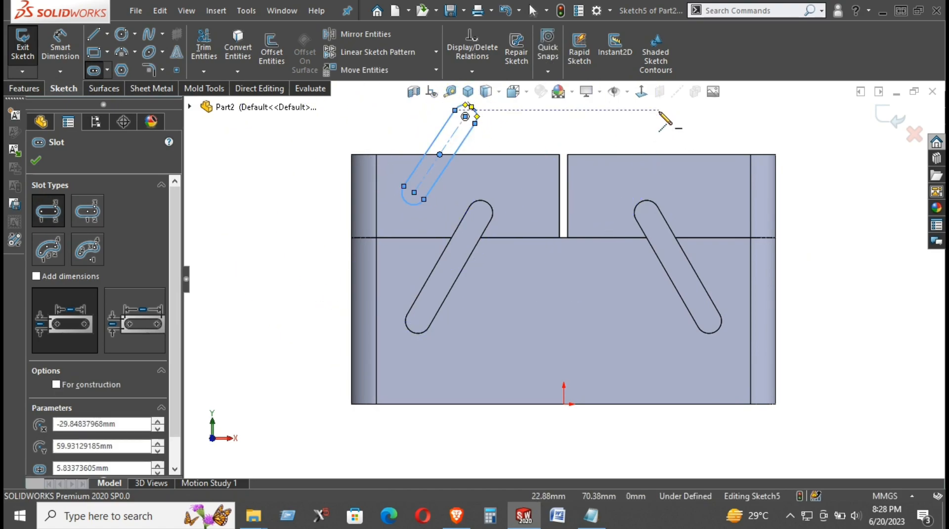
{"action": "left_click", "coordinate": [660, 111]}
{"action": "left_click", "coordinate": [709, 194]}
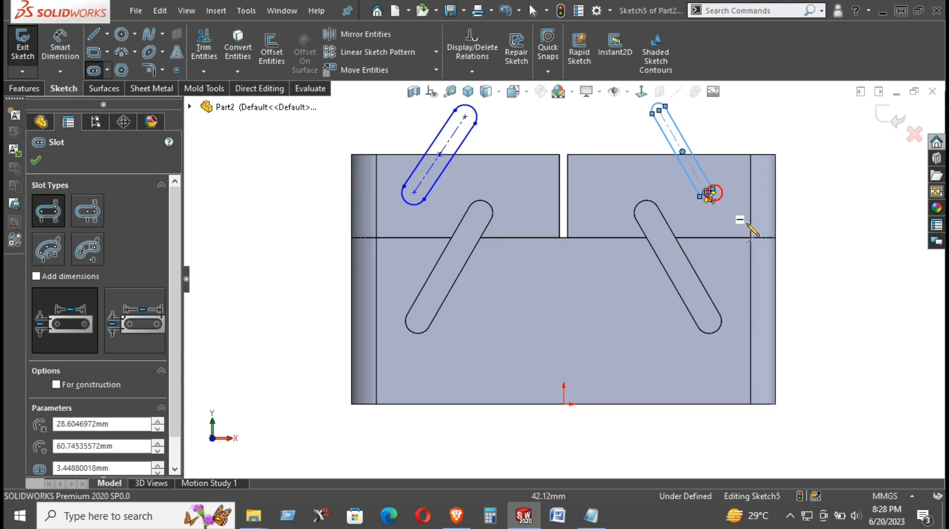
{"action": "left_click", "coordinate": [709, 194]}
Dimension the lower end radius of both new slots and set each to 3 mm
{"action": "key", "text": "d"}
{"action": "left_click", "coordinate": [711, 193]}
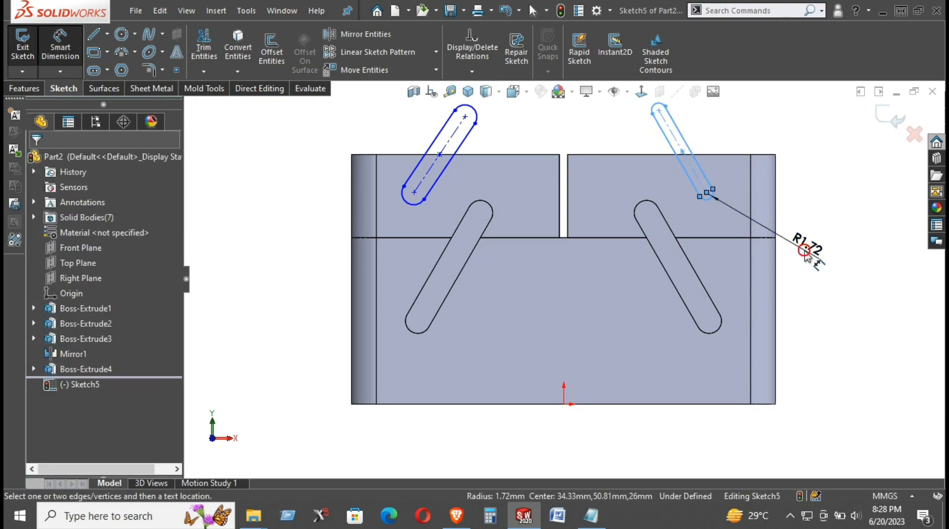
{"action": "left_click", "coordinate": [737, 230]}
{"action": "type", "text": "3"}
{"action": "key", "text": "Return"}
{"action": "left_click", "coordinate": [829, 304]}
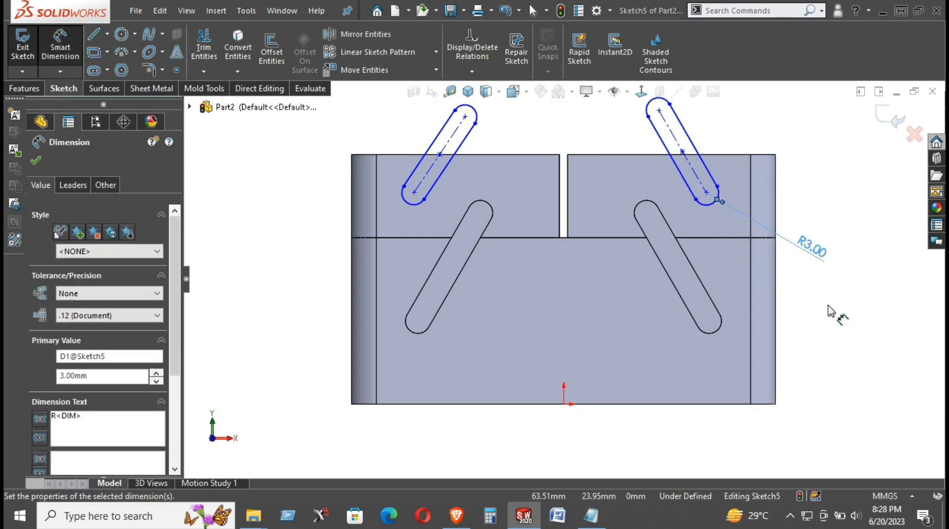
{"action": "left_click", "coordinate": [412, 205]}
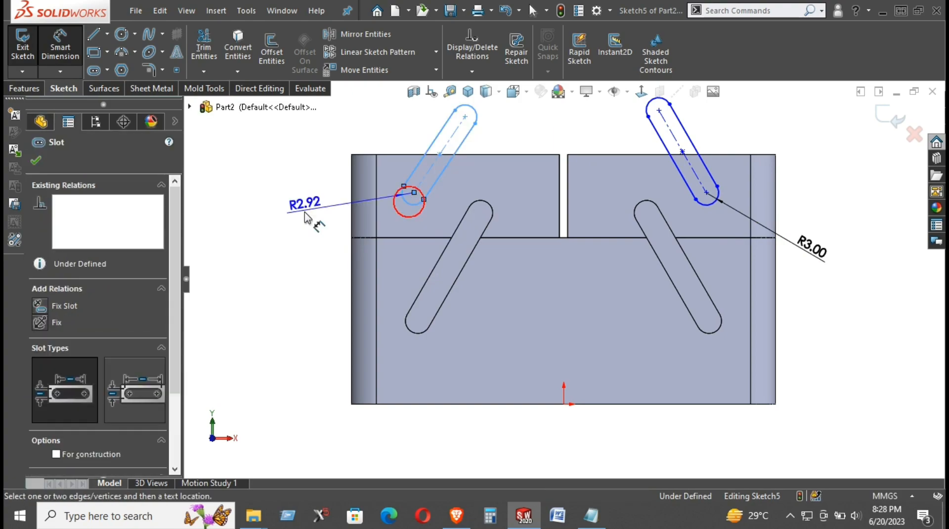
{"action": "left_click", "coordinate": [296, 247]}
{"action": "type", "text": "3"}
{"action": "key", "text": "Return"}
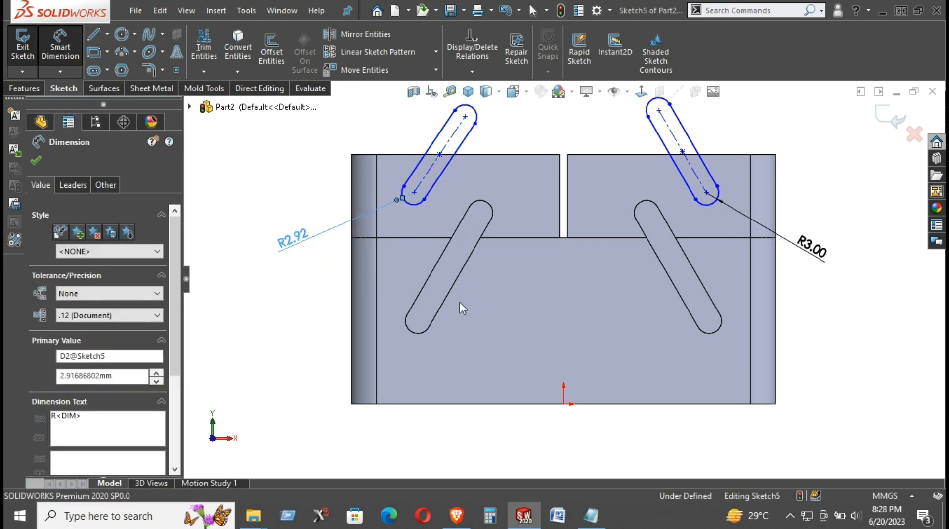
{"action": "left_click", "coordinate": [823, 343]}
Set the horizontal distance from the origin to the right slot's lower arc centre to 40 mm
{"action": "left_click", "coordinate": [563, 405]}
{"action": "left_click", "coordinate": [709, 194]}
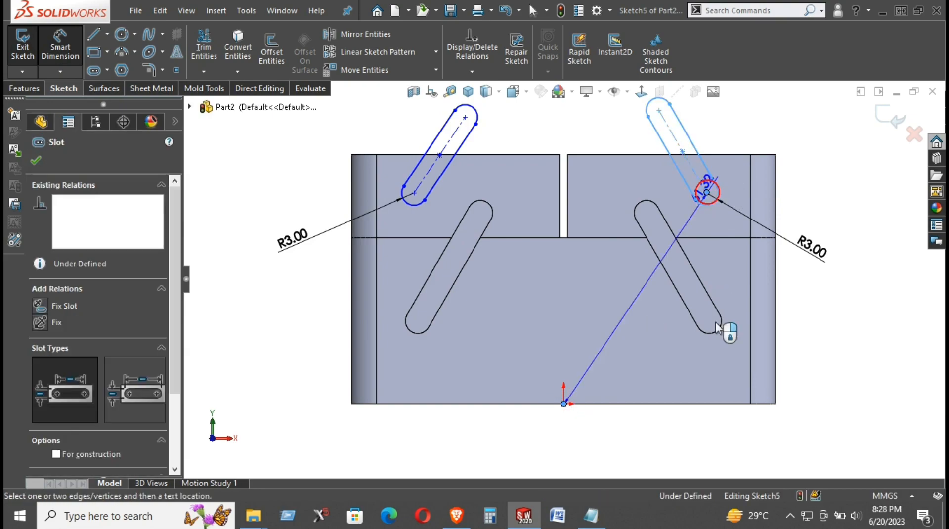
{"action": "left_click", "coordinate": [643, 431]}
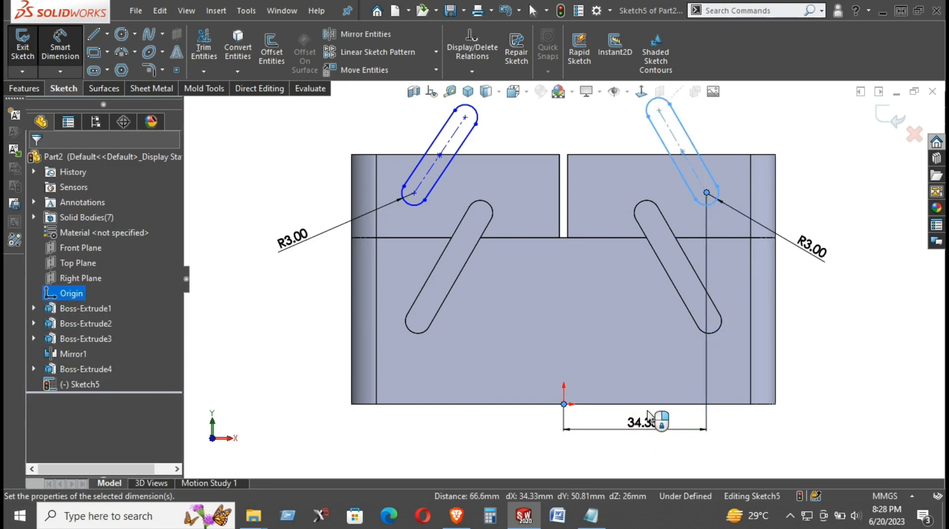
{"action": "type", "text": "40"}
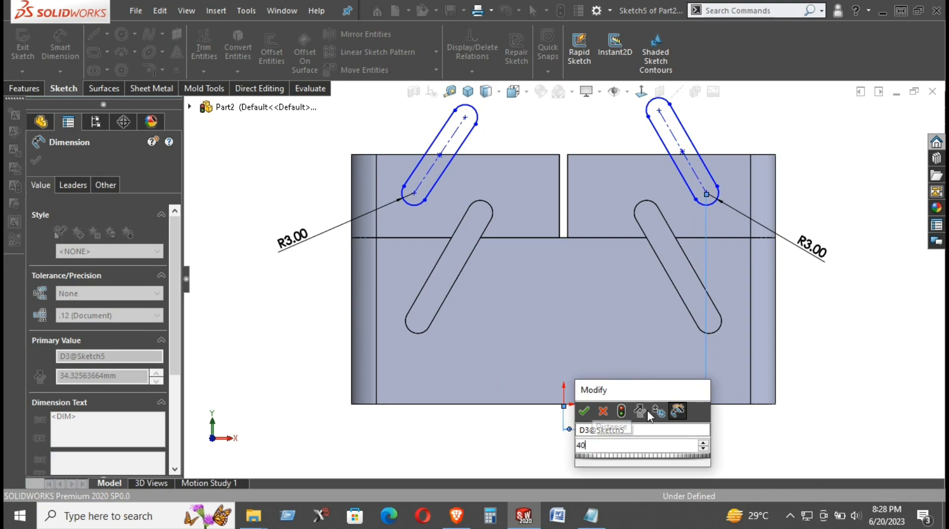
{"action": "key", "text": "Return"}
{"action": "left_click", "coordinate": [869, 340]}
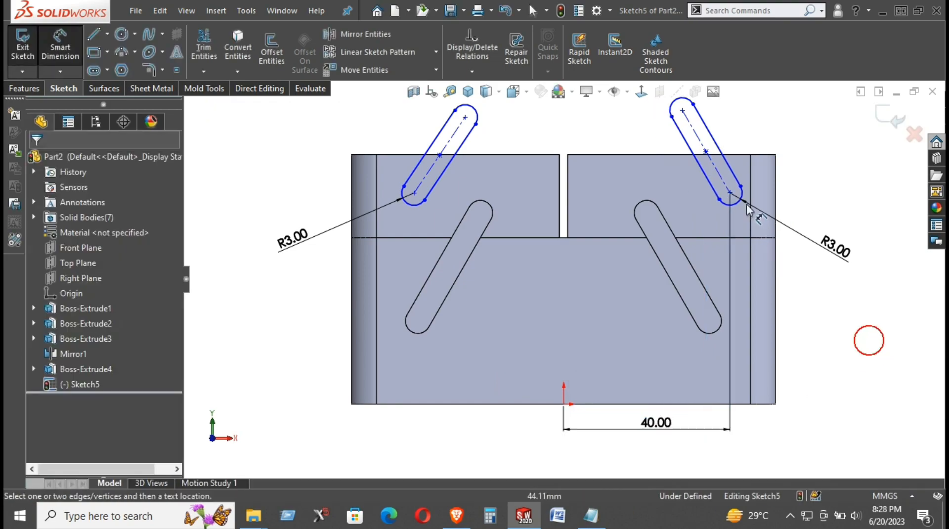
Set the centre-to-centre length of both new slots to 30 mm
{"action": "left_click", "coordinate": [723, 179]}
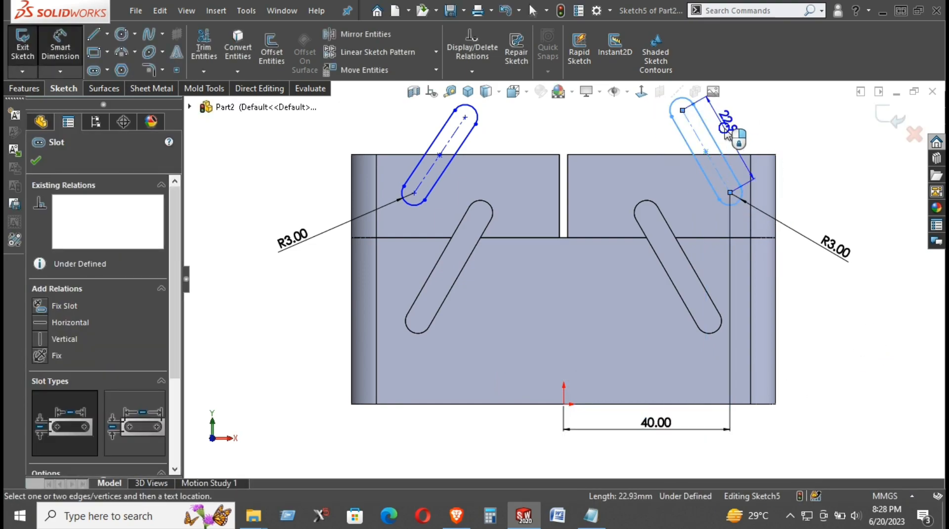
{"action": "left_click", "coordinate": [731, 129]}
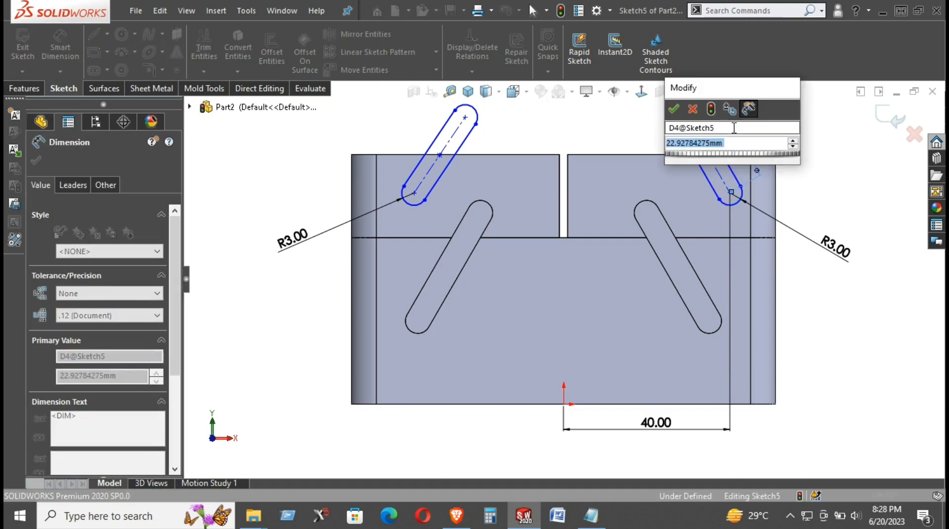
{"action": "type", "text": "22.93"}
{"action": "key", "text": "Return"}
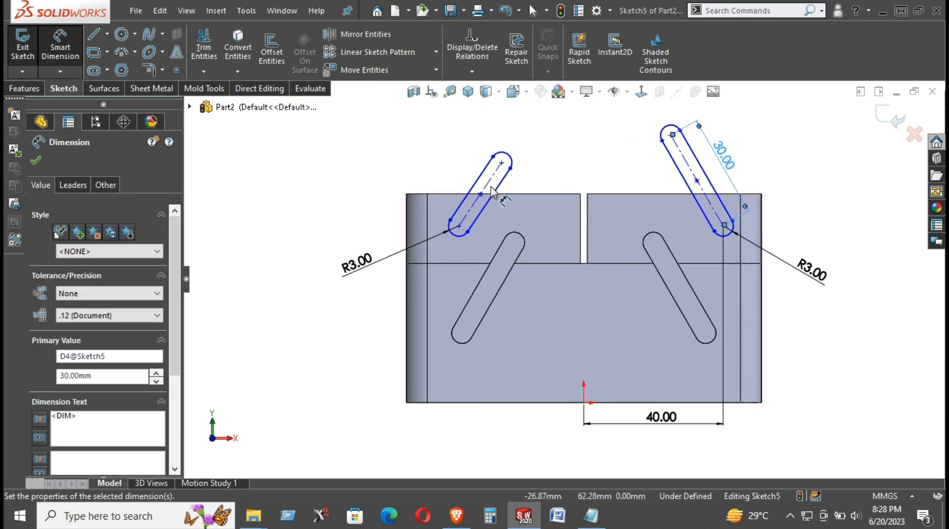
{"action": "left_click", "coordinate": [486, 185]}
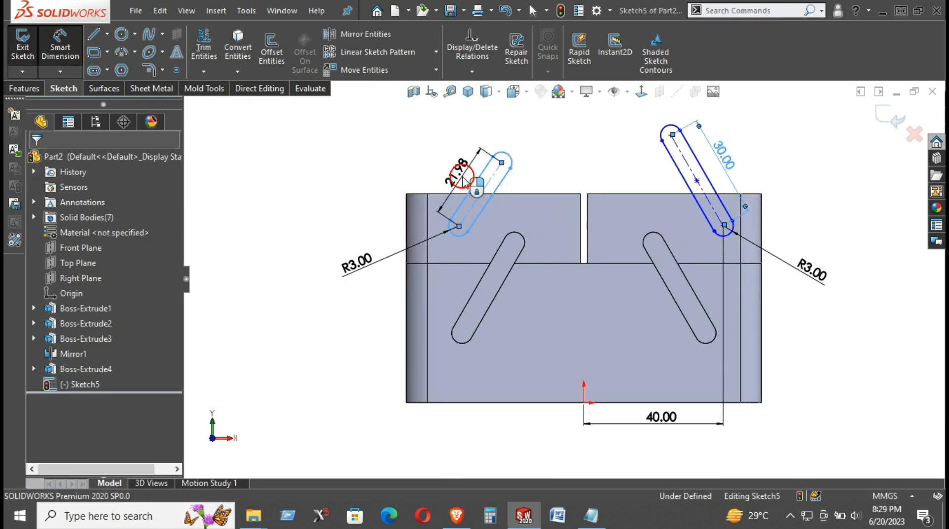
{"action": "left_click", "coordinate": [464, 182]}
{"action": "type", "text": "30"}
{"action": "key", "text": "Return"}
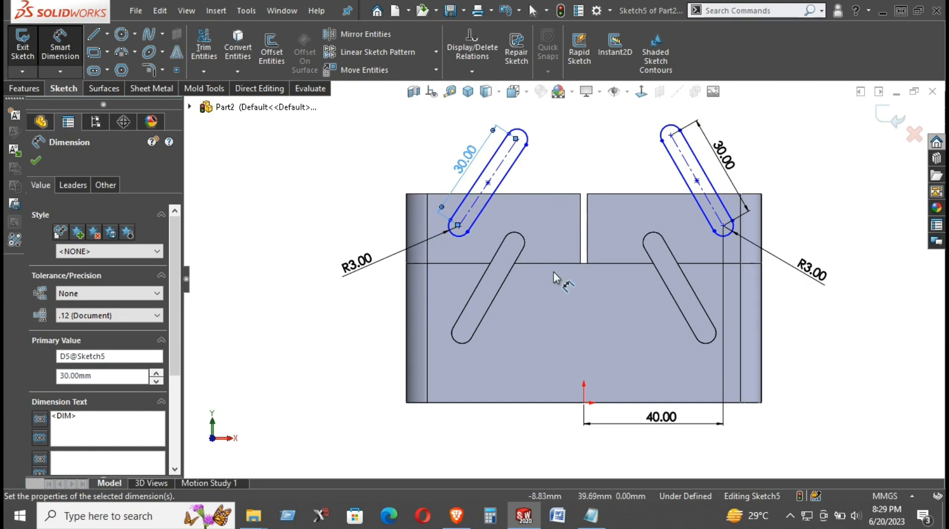
Draw a vertical centerline up from the origin and extend its upper end above the slots, about 106 mm long
{"action": "left_click", "coordinate": [107, 34]}
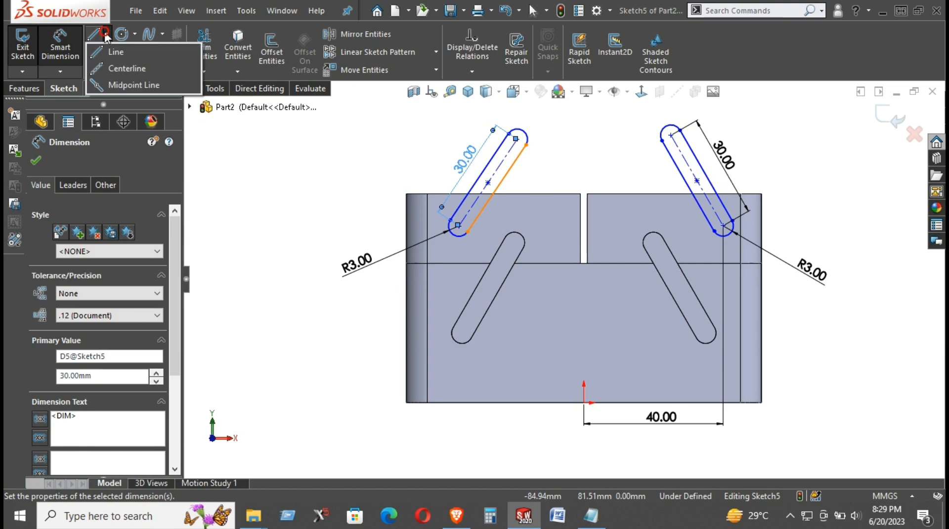
{"action": "left_click", "coordinate": [126, 67]}
{"action": "left_click", "coordinate": [584, 403]}
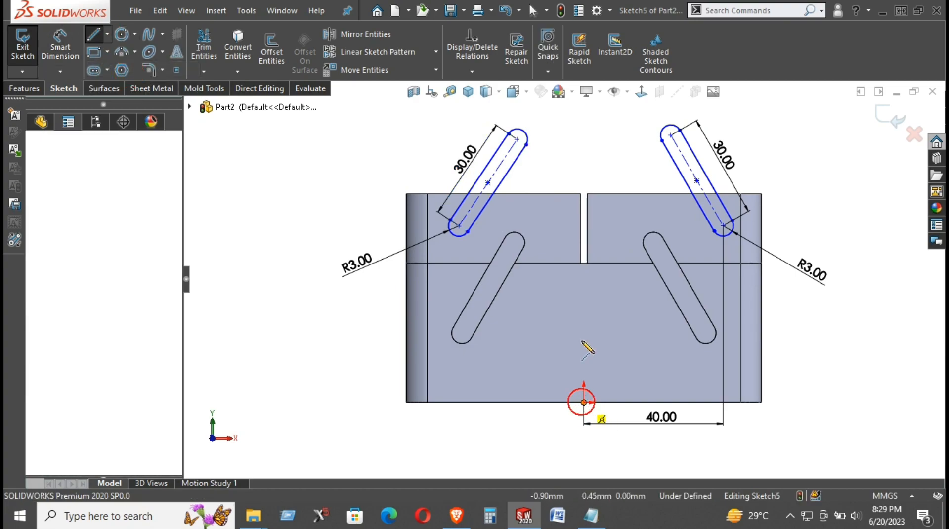
{"action": "left_click", "coordinate": [585, 336]}
{"action": "right_click", "coordinate": [604, 242]}
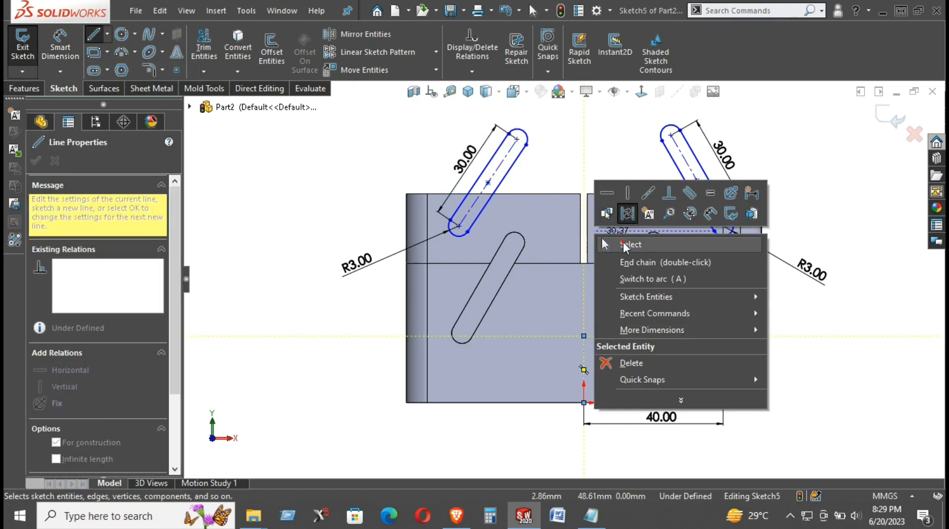
{"action": "left_click", "coordinate": [605, 244]}
{"action": "left_click", "coordinate": [584, 337]}
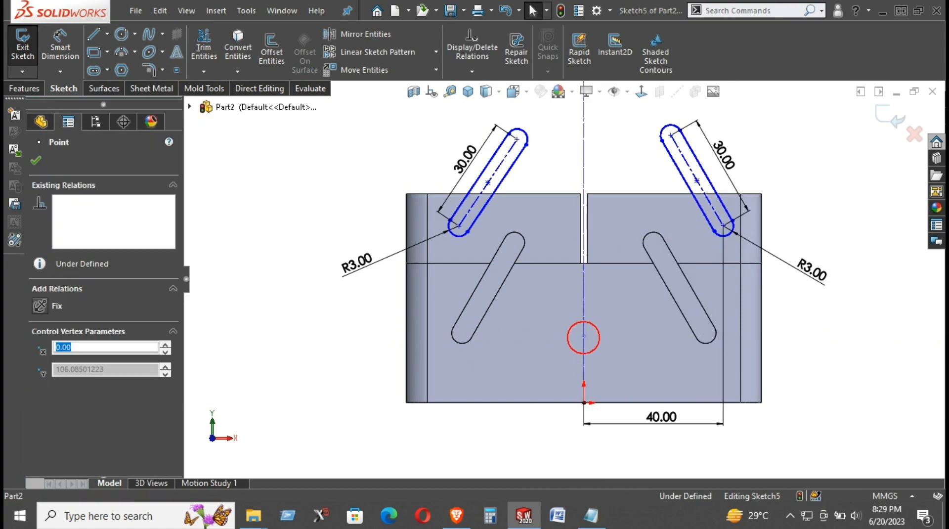
{"action": "left_click", "coordinate": [604, 156]}
Set the angle between the vertical centerline and the right slot's axis to 30°
{"action": "scroll", "coordinate": [581, 232], "scroll_direction": "up", "scroll_amount": 3}
{"action": "right_click_drag", "start_coordinate": [808, 346], "coordinate": [745, 191]}
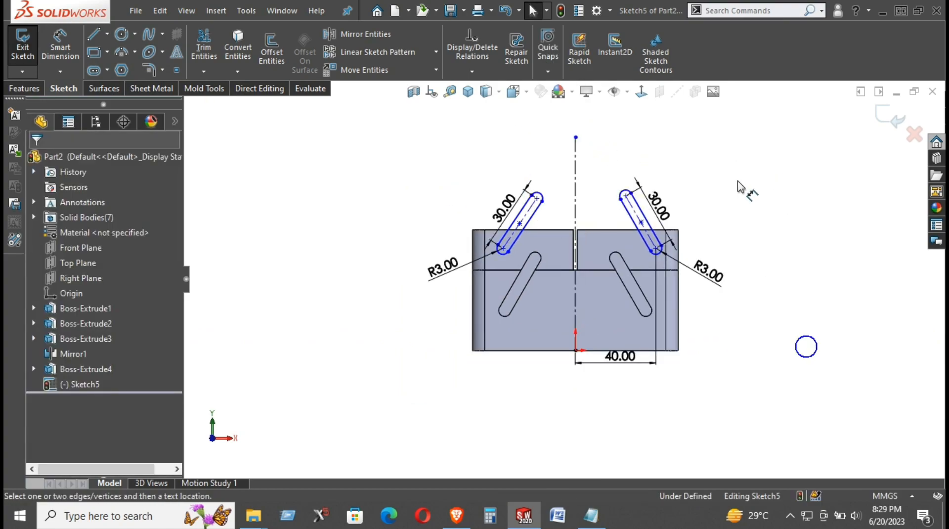
{"action": "scroll", "coordinate": [645, 196], "scroll_direction": "down", "scroll_amount": 3}
{"action": "left_click", "coordinate": [498, 224]}
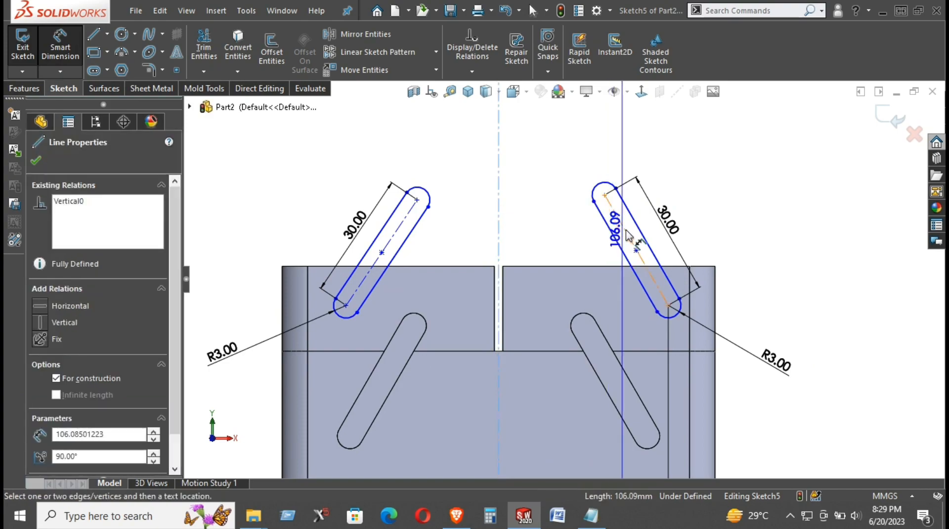
{"action": "left_click", "coordinate": [617, 223]}
{"action": "left_click", "coordinate": [565, 243]}
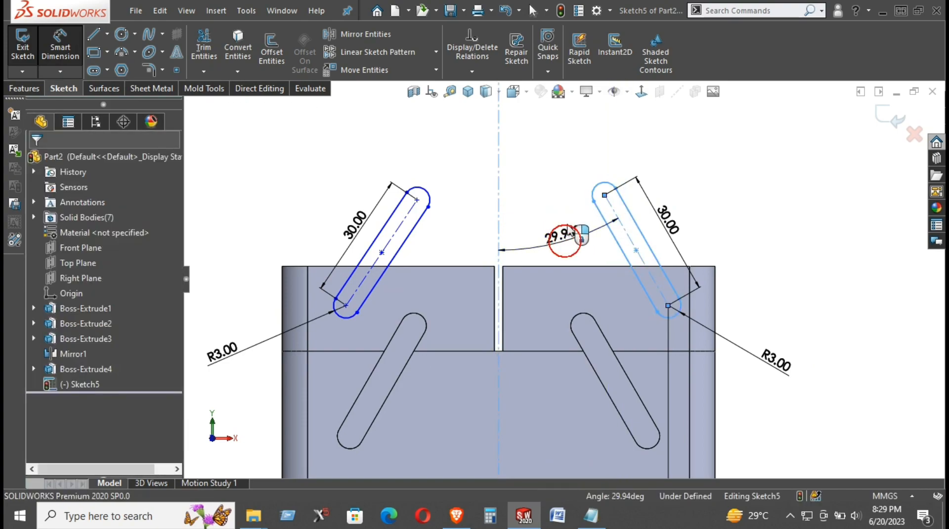
{"action": "key", "text": "Return"}
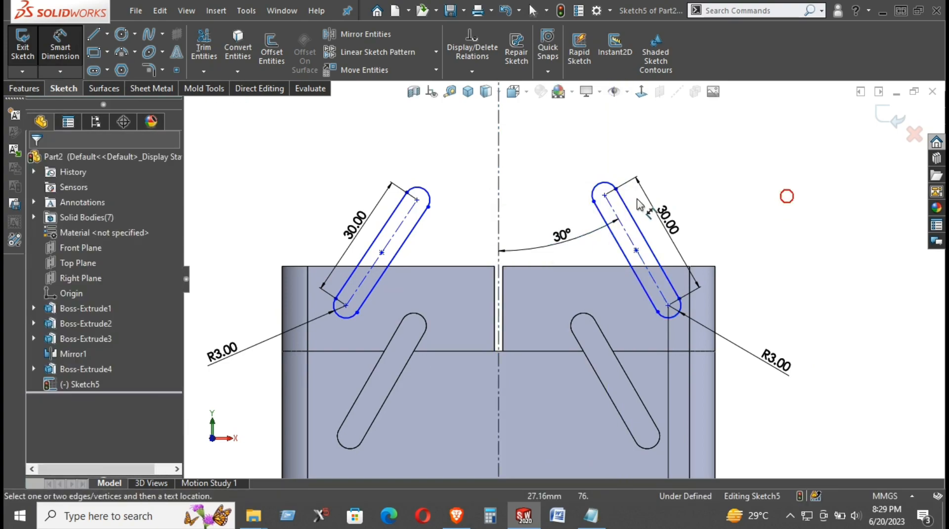
Set the angle between the left slot's axis and the vertical centerline to 30°
{"action": "left_click", "coordinate": [398, 227]}
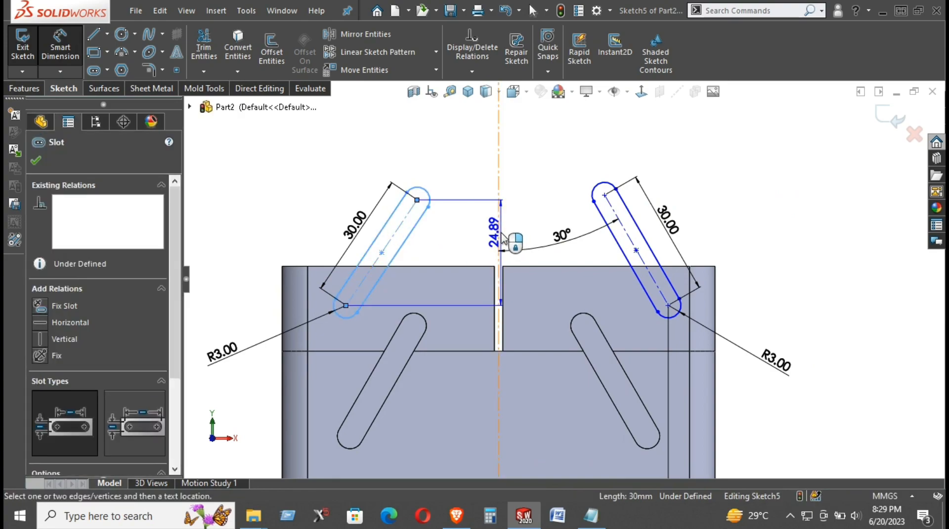
{"action": "left_click", "coordinate": [498, 240]}
{"action": "left_click", "coordinate": [435, 270]}
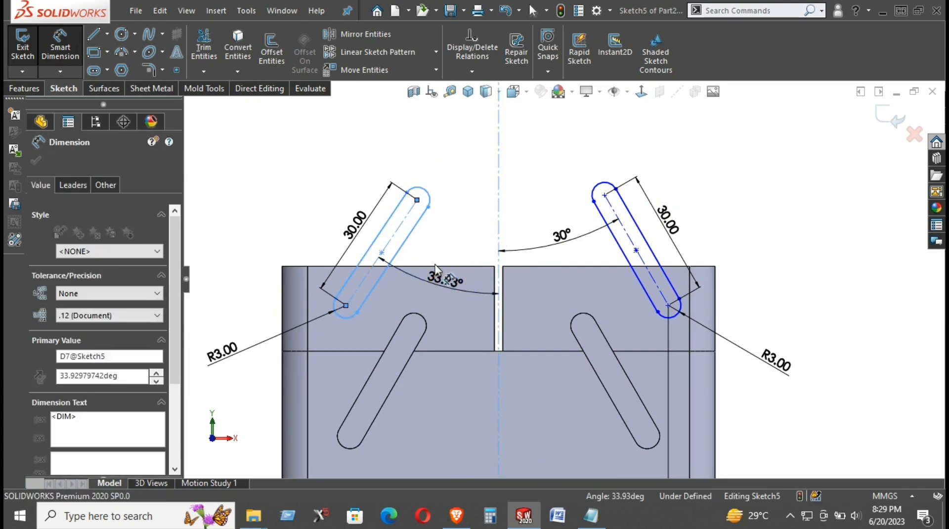
{"action": "type", "text": "30"}
{"action": "key", "text": "Return"}
{"action": "scroll", "coordinate": [568, 259], "scroll_direction": "up", "scroll_amount": 2}
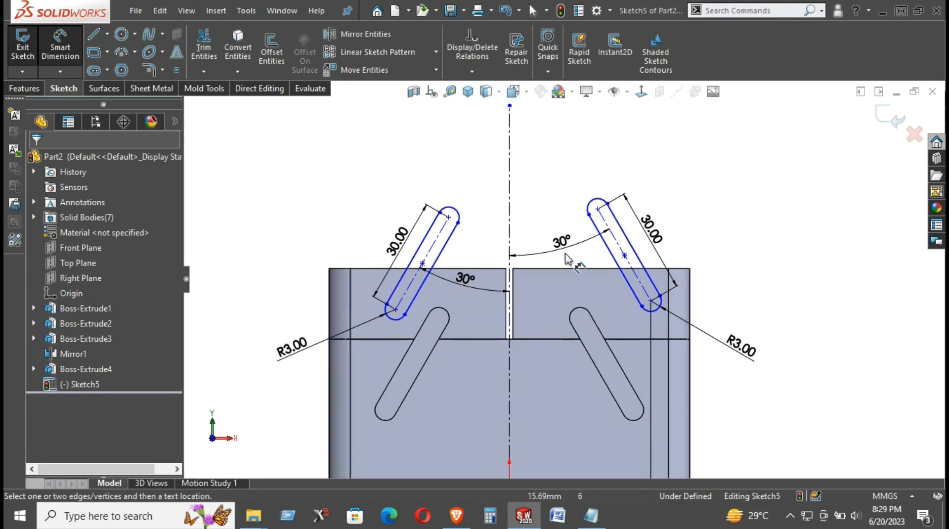
{"action": "scroll", "coordinate": [474, 341], "scroll_direction": "up", "scroll_amount": 2}
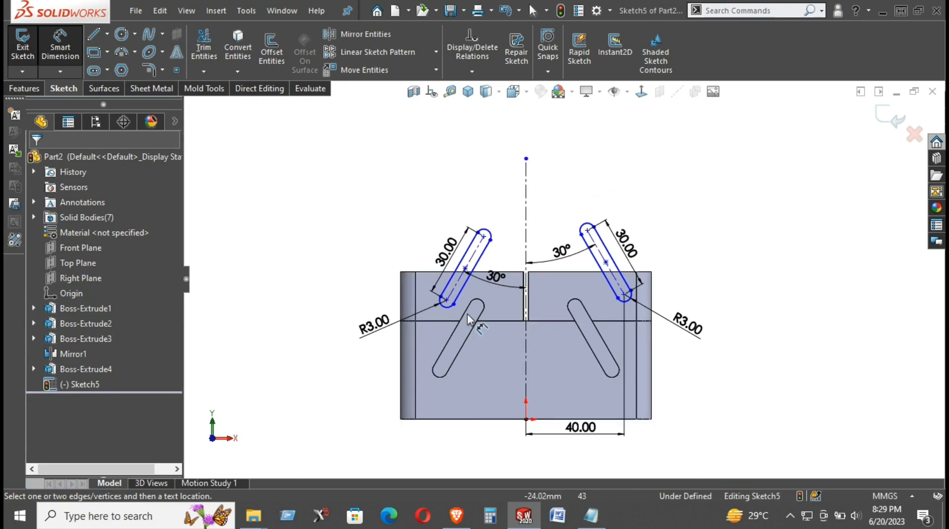
Set the vertical distance from the origin to the right slot's lower arc centre to 50 mm
{"action": "left_click", "coordinate": [526, 418]}
{"action": "left_click", "coordinate": [625, 296]}
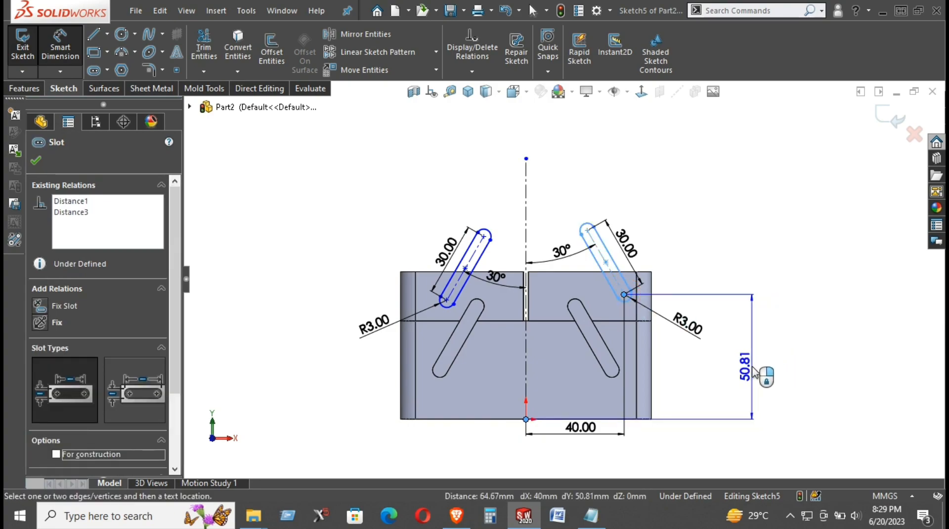
{"action": "left_click", "coordinate": [749, 355]}
{"action": "type", "text": "50"}
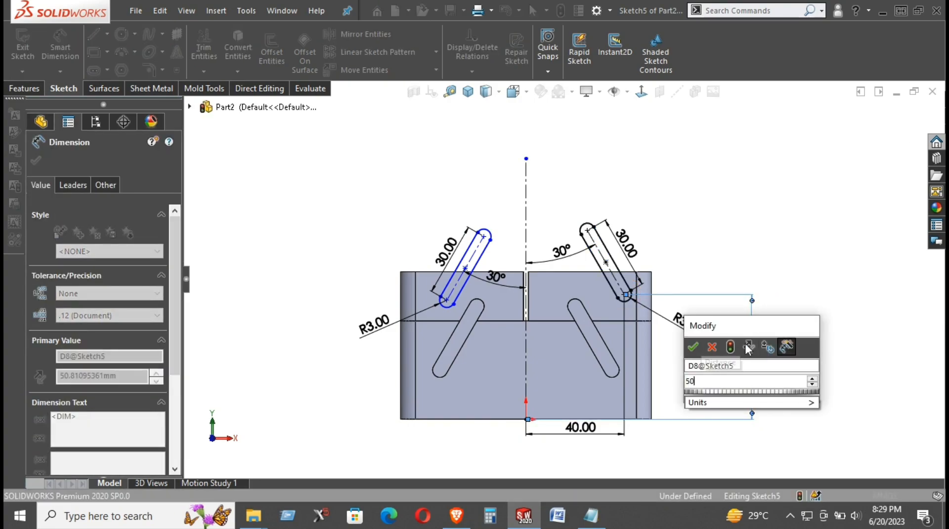
{"action": "key", "text": "Return"}
{"action": "left_click", "coordinate": [846, 289]}
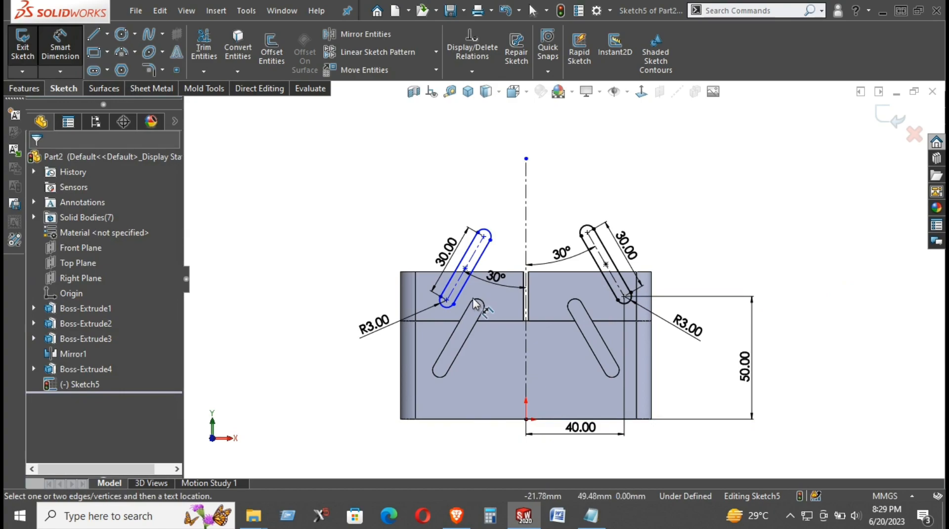
Set the vertical distance from the origin to the left slot's lower arc centre to 50 mm
{"action": "left_click", "coordinate": [447, 303]}
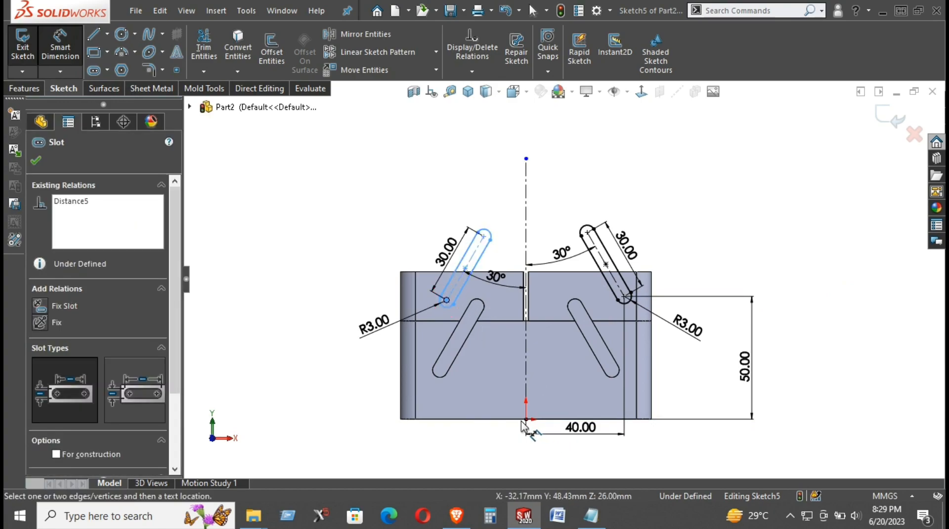
{"action": "left_click", "coordinate": [526, 420]}
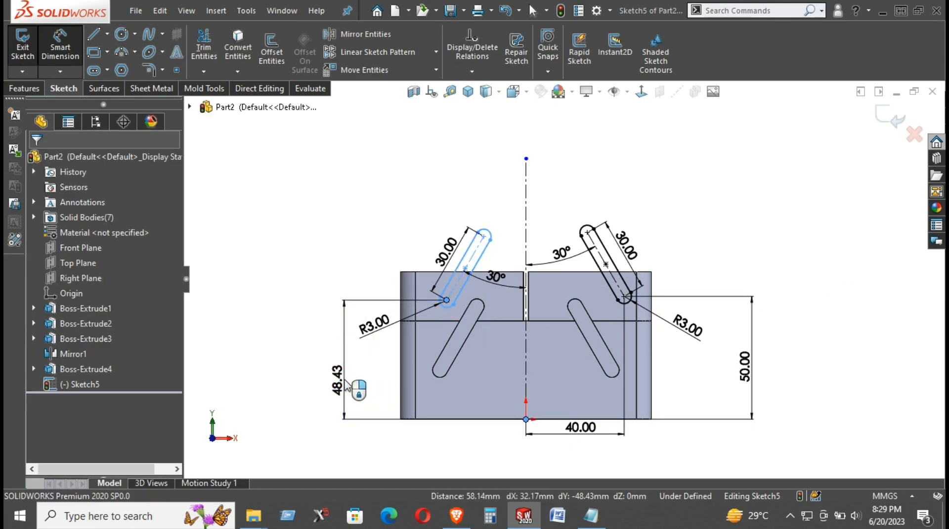
{"action": "left_click", "coordinate": [345, 384]}
{"action": "type", "text": "50"}
{"action": "key", "text": "Return"}
{"action": "left_click", "coordinate": [371, 187]}
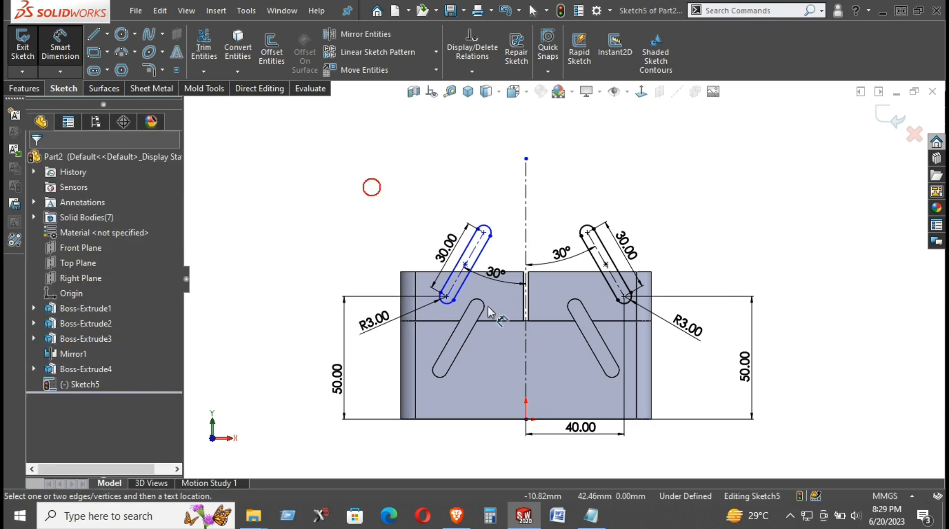
Set the horizontal distance between the left slot's lower arc centre and the origin to 30 mm
{"action": "left_click", "coordinate": [449, 298]}
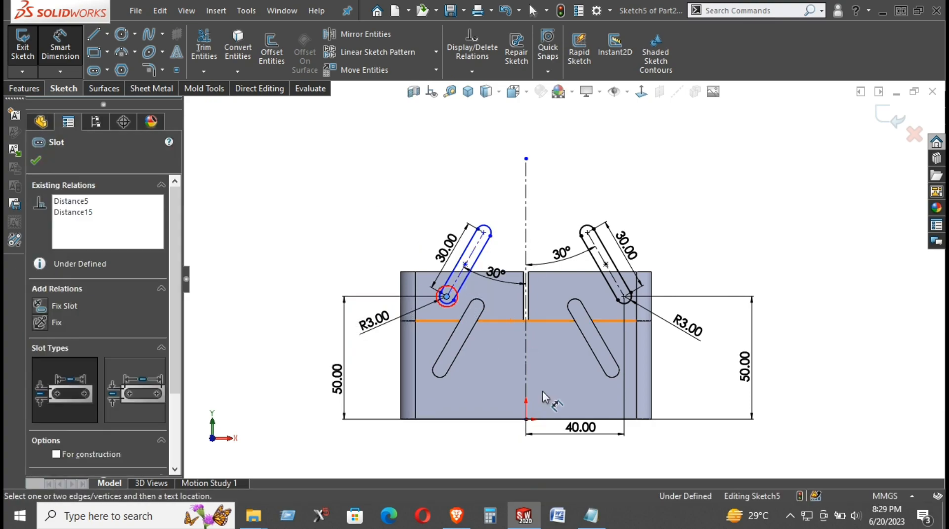
{"action": "left_click", "coordinate": [526, 420]}
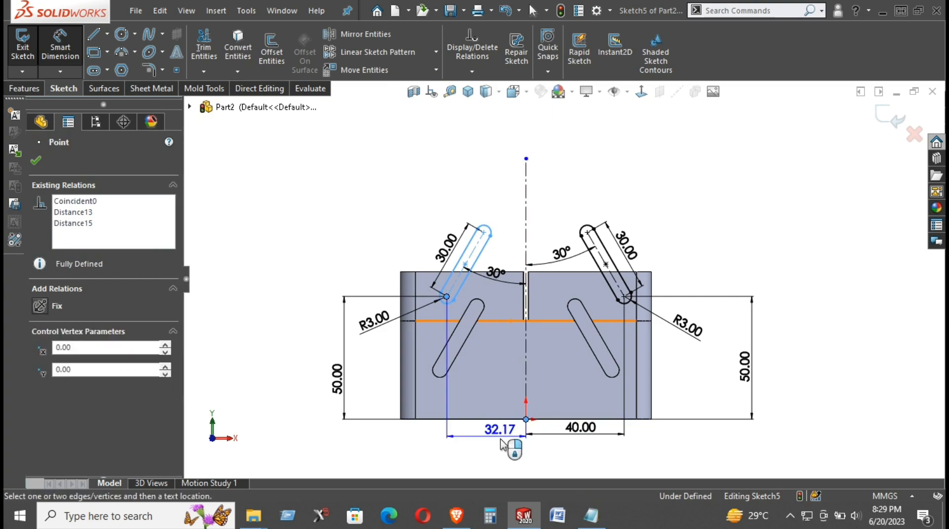
{"action": "left_click", "coordinate": [497, 376]}
{"action": "type", "text": "30"}
{"action": "key", "text": "Return"}
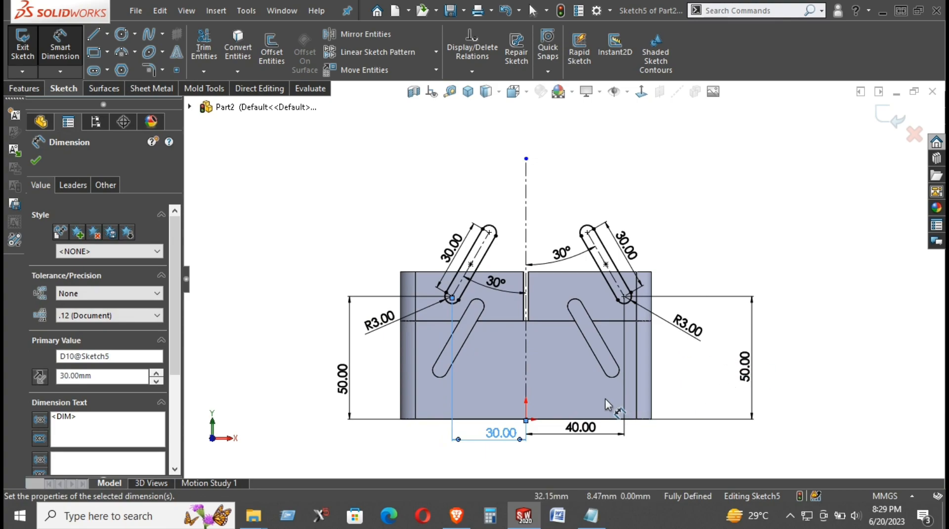
Change the horizontal distance between the origin and the right slot's lower arc centre to 30 mm
{"action": "left_click", "coordinate": [571, 430]}
{"action": "type", "text": "40"}
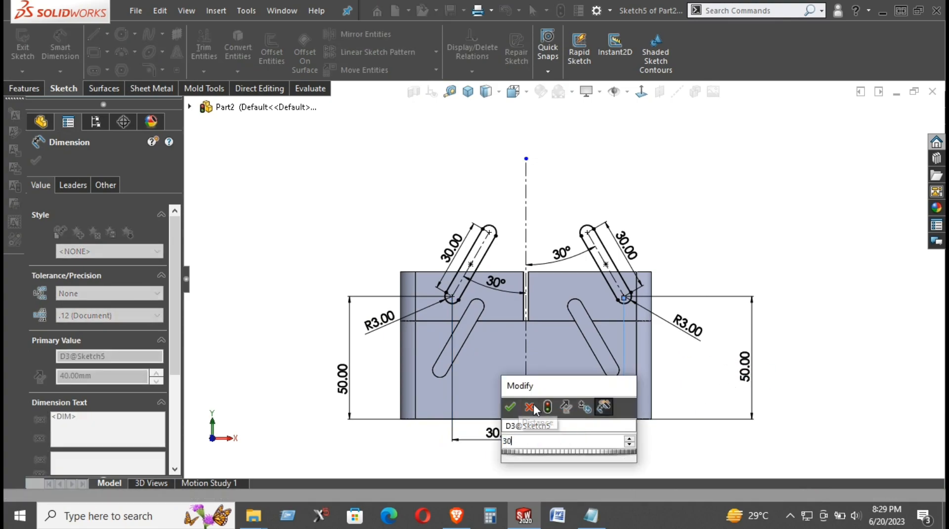
{"action": "key", "text": "Return"}
{"action": "left_click", "coordinate": [648, 191]}
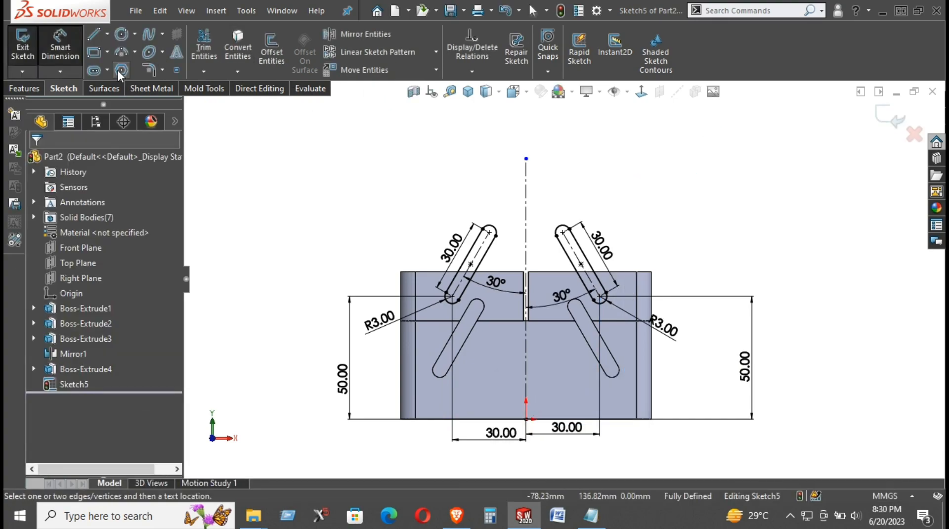
Extrude both slots 1 mm outward from the compartment side as separate bodies, with Merge result off
{"action": "left_click", "coordinate": [24, 88]}
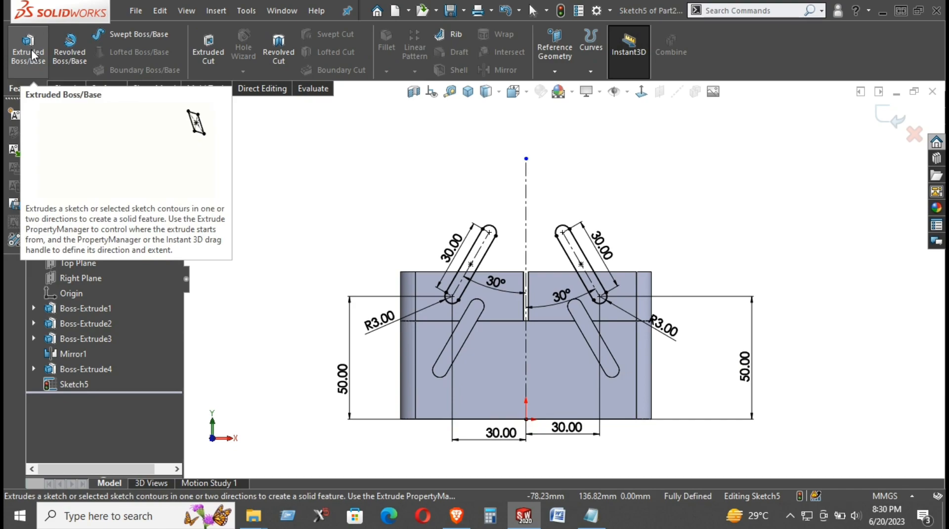
{"action": "left_click", "coordinate": [31, 55]}
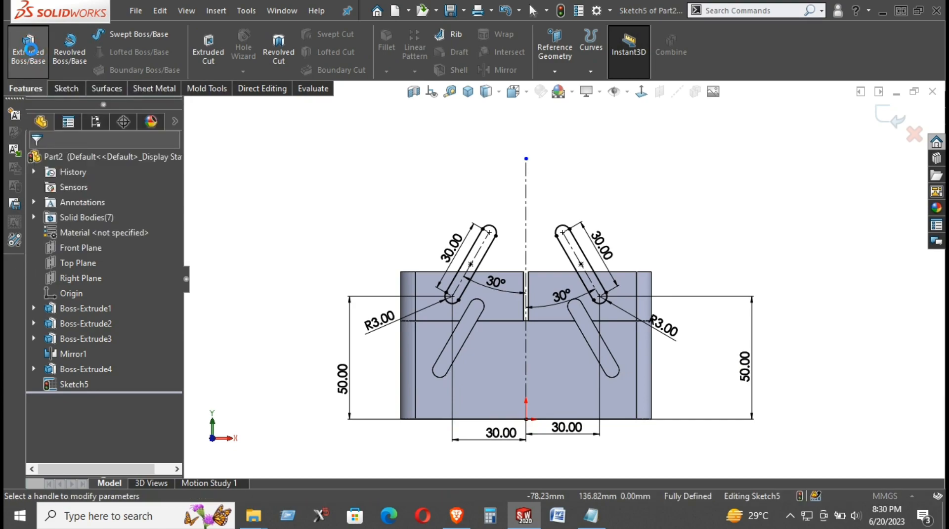
{"action": "left_click", "coordinate": [70, 311]}
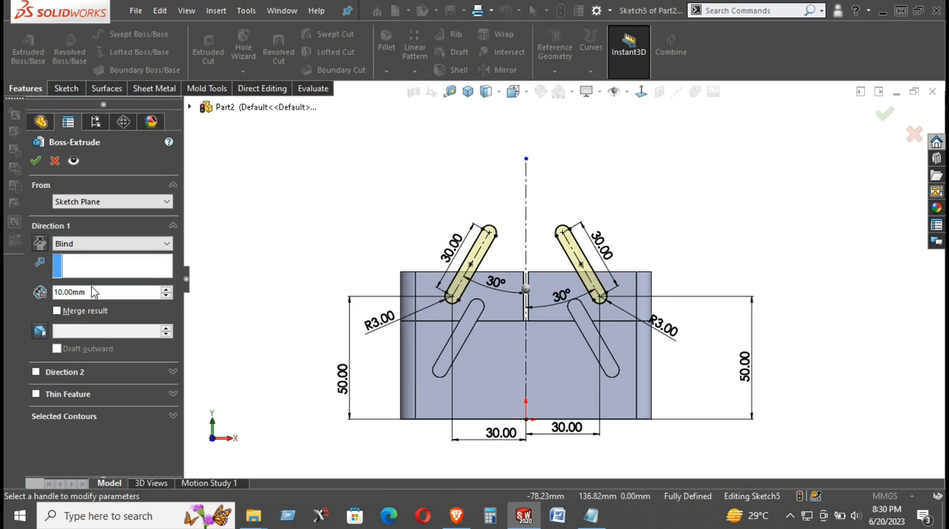
{"action": "mouse_move", "coordinate": [396, 276]}
{"action": "middle_mouse_down"}
{"action": "mouse_move", "coordinate": [402, 228]}
{"action": "mouse_move", "coordinate": [316, 254]}
{"action": "middle_mouse_up"}
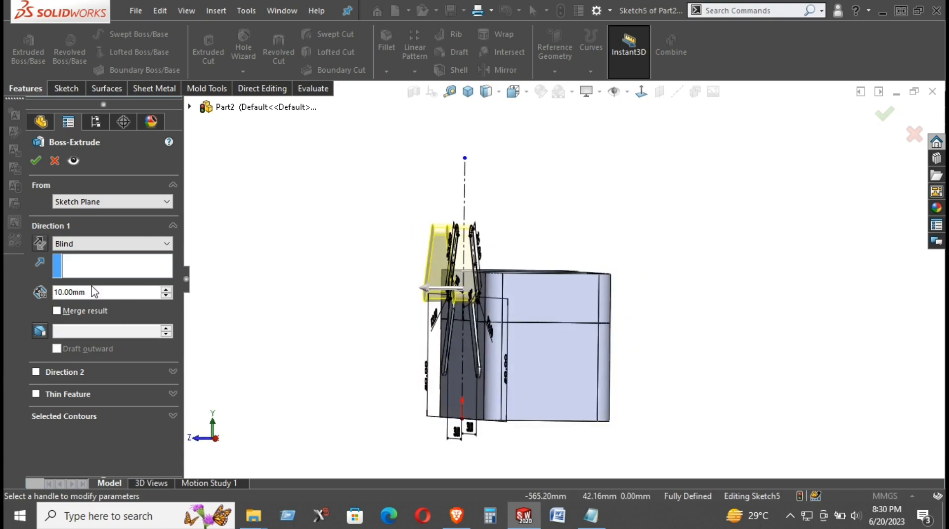
{"action": "type", "text": "1"}
{"action": "key", "text": "Return"}
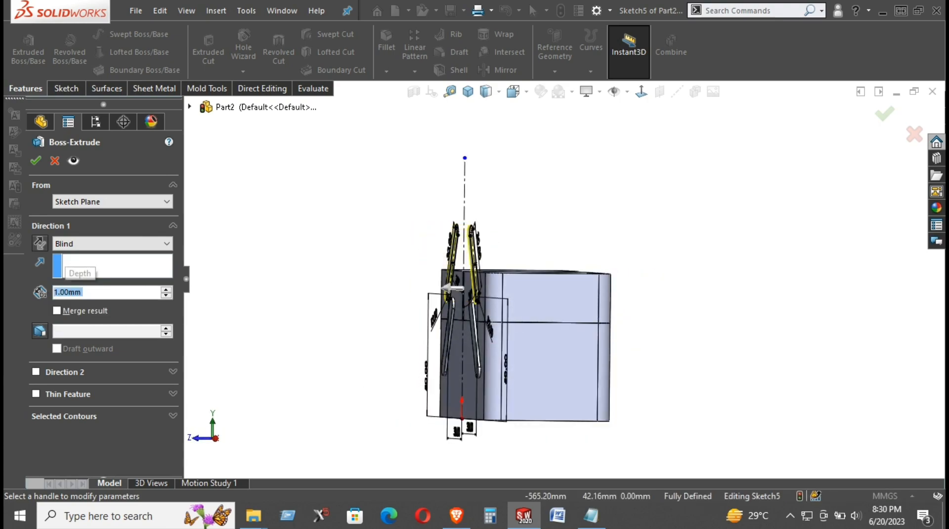
{"action": "left_click", "coordinate": [33, 171]}
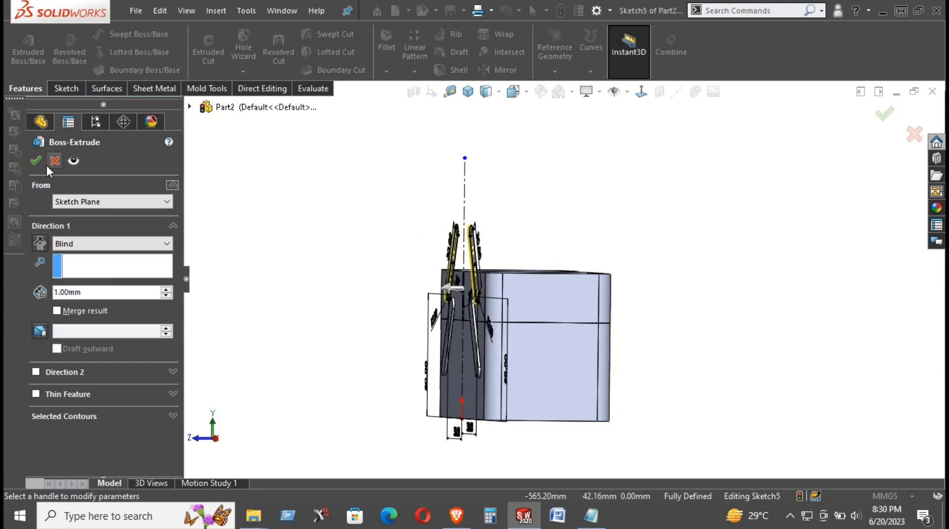
{"action": "left_click", "coordinate": [35, 162]}
{"action": "left_click", "coordinate": [371, 225]}
Mirror the two upper arm bodies about the Front Plane to the opposite long side
{"action": "middle_click_drag", "start_coordinate": [371, 225], "coordinate": [475, 267]}
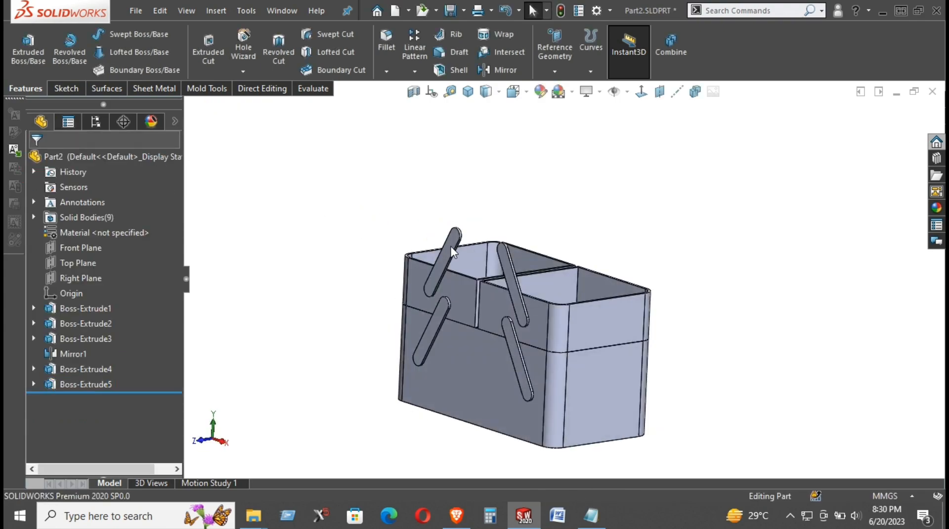
{"action": "left_click", "coordinate": [78, 247]}
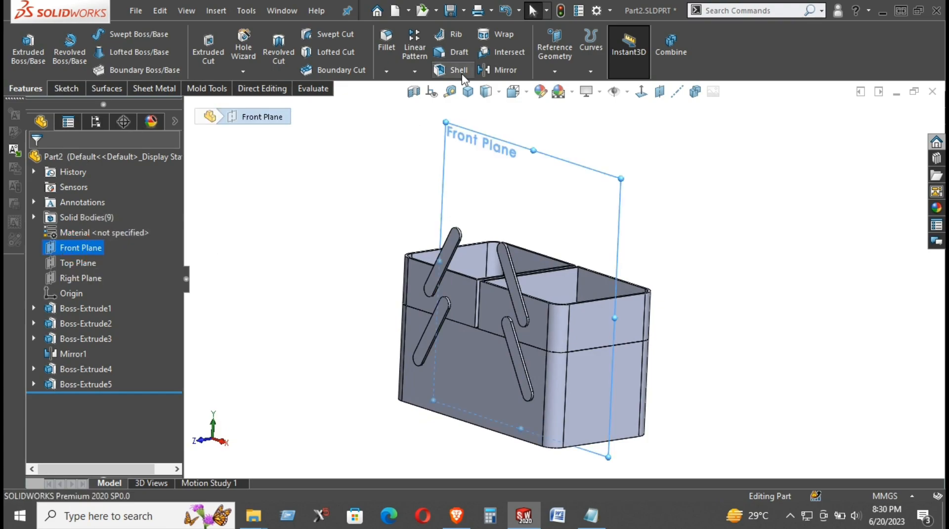
{"action": "left_click", "coordinate": [500, 70]}
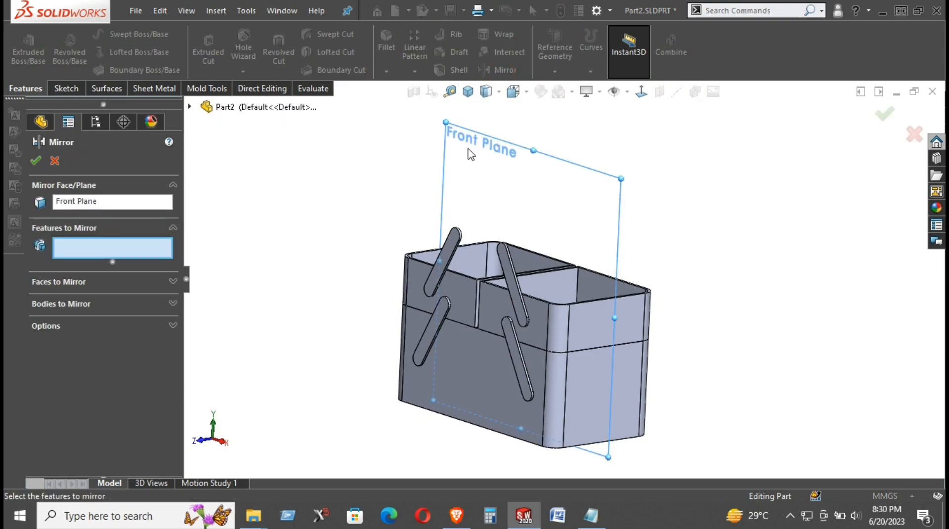
{"action": "left_click", "coordinate": [73, 303]}
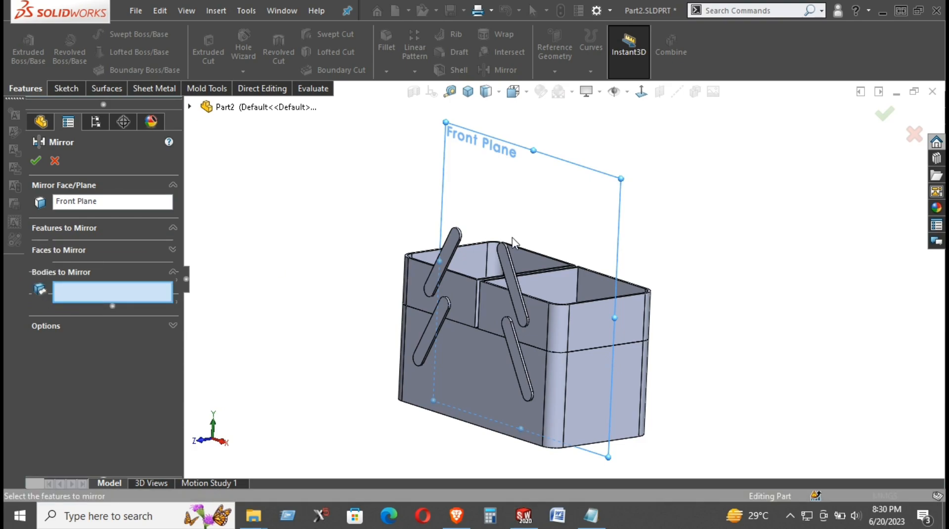
{"action": "left_click", "coordinate": [454, 251]}
{"action": "left_click", "coordinate": [504, 260]}
{"action": "left_click", "coordinate": [35, 160]}
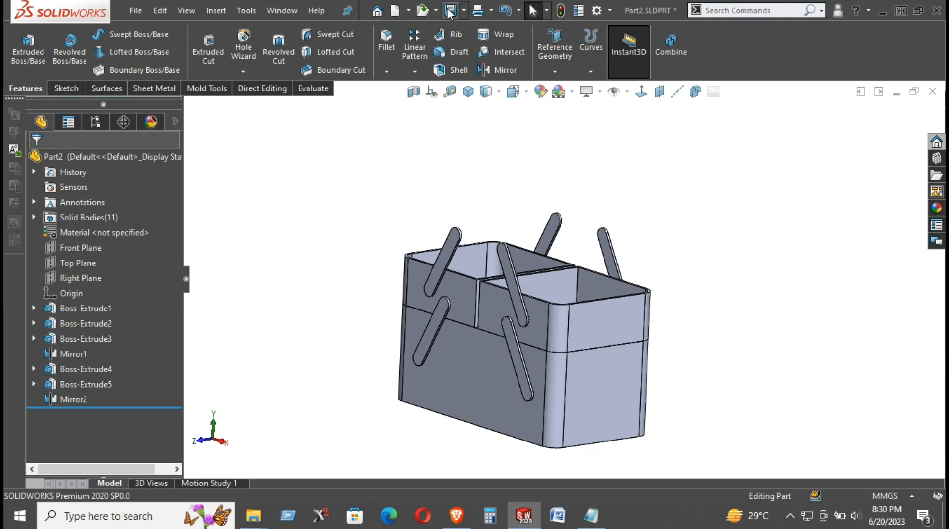
Start a sketch on the left compartment's top rim face and convert the outer rim outlines of both compartments
{"action": "middle_click_drag", "start_coordinate": [479, 205], "coordinate": [462, 250]}
{"action": "scroll", "coordinate": [406, 226], "scroll_direction": "down", "scroll_amount": 5}
{"action": "right_click", "coordinate": [406, 225]}
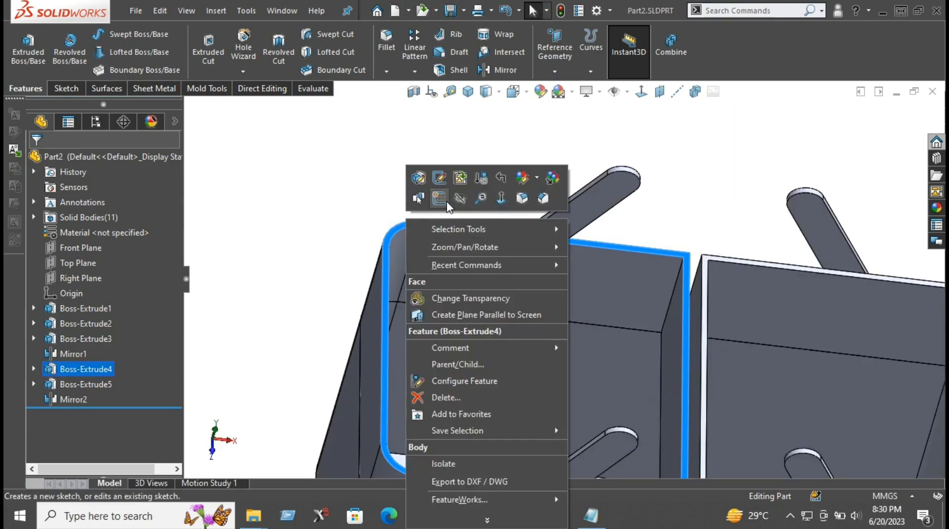
{"action": "left_click", "coordinate": [445, 200]}
{"action": "left_click", "coordinate": [238, 38]}
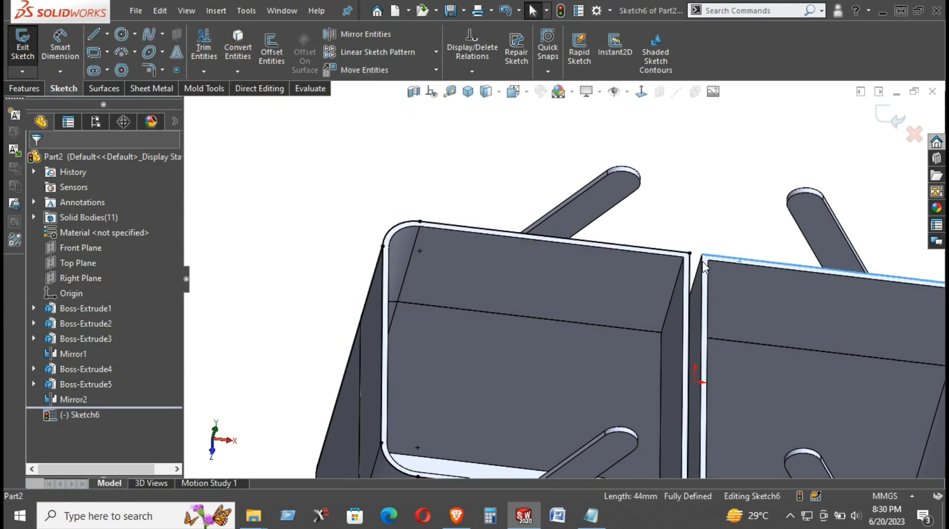
{"action": "scroll", "coordinate": [707, 261], "scroll_direction": "down", "scroll_amount": 3}
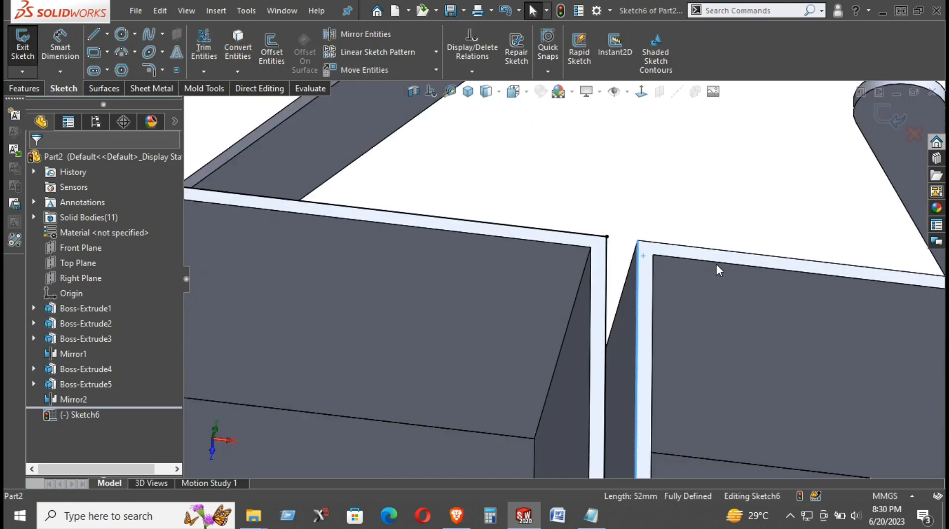
{"action": "left_click", "coordinate": [680, 259]}
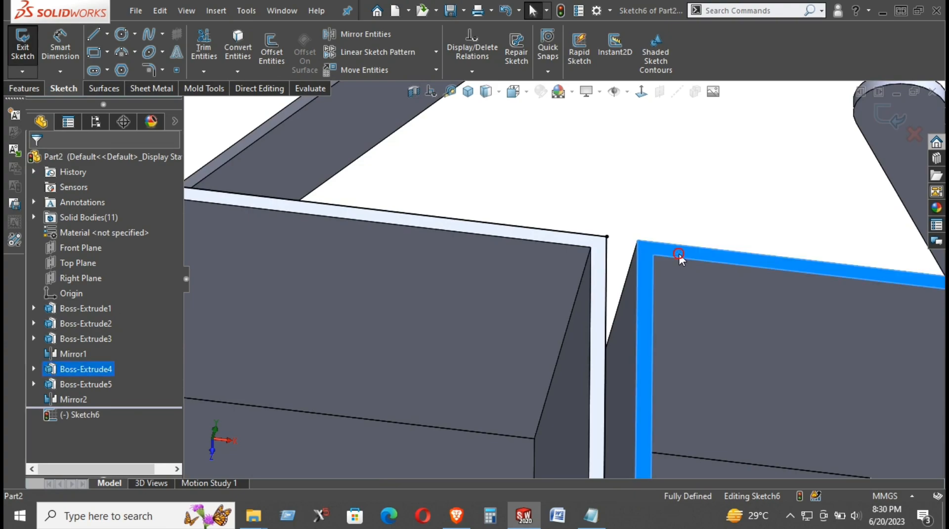
Offset both converted compartment outlines inward by 1 mm, using the reversed direction
{"action": "left_click", "coordinate": [272, 52]}
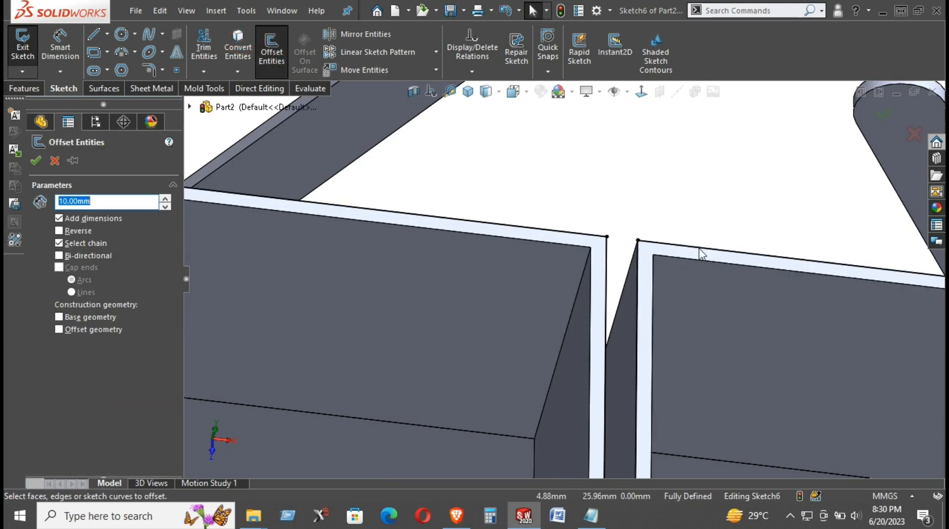
{"action": "left_click", "coordinate": [512, 226]}
{"action": "left_click", "coordinate": [78, 230]}
{"action": "key", "text": "Return"}
{"action": "scroll", "coordinate": [479, 195], "scroll_direction": "up", "scroll_amount": 8}
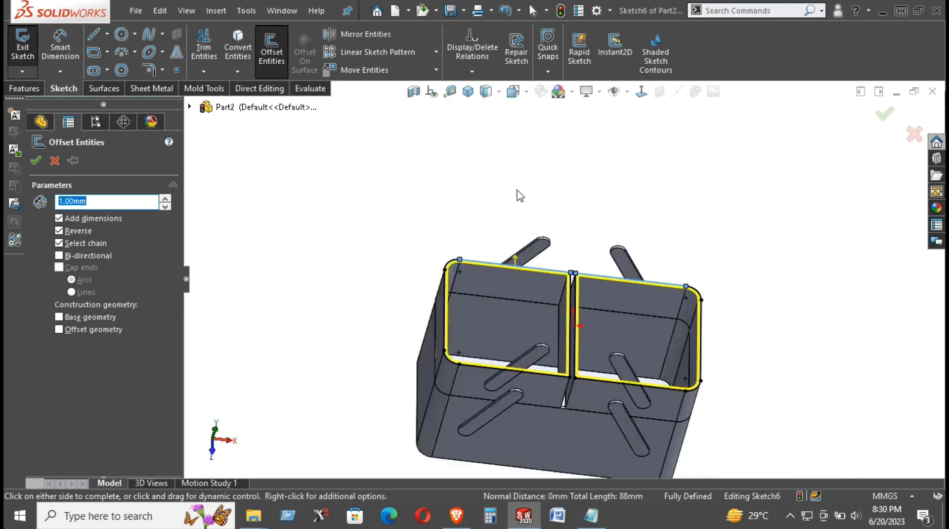
{"action": "left_click", "coordinate": [35, 160]}
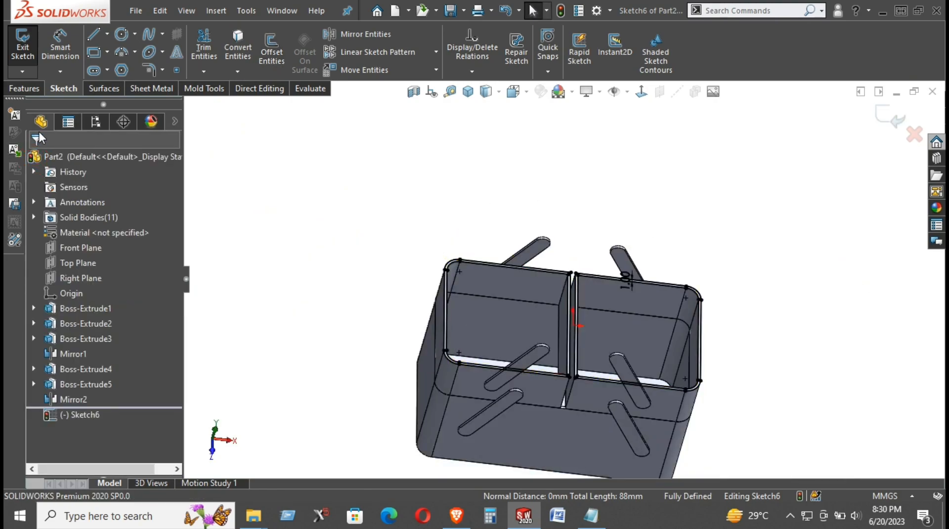
Extrude the rim outlines of both compartments upward 25 mm as separate bodies, with Merge result off
{"action": "left_click", "coordinate": [26, 89]}
{"action": "left_click", "coordinate": [28, 55]}
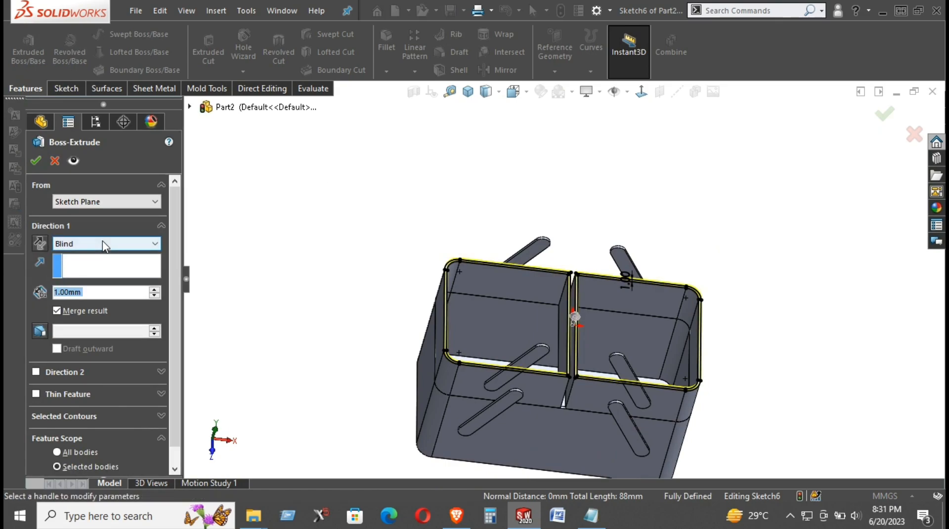
{"action": "type", "text": "20"}
{"action": "key", "text": "Return"}
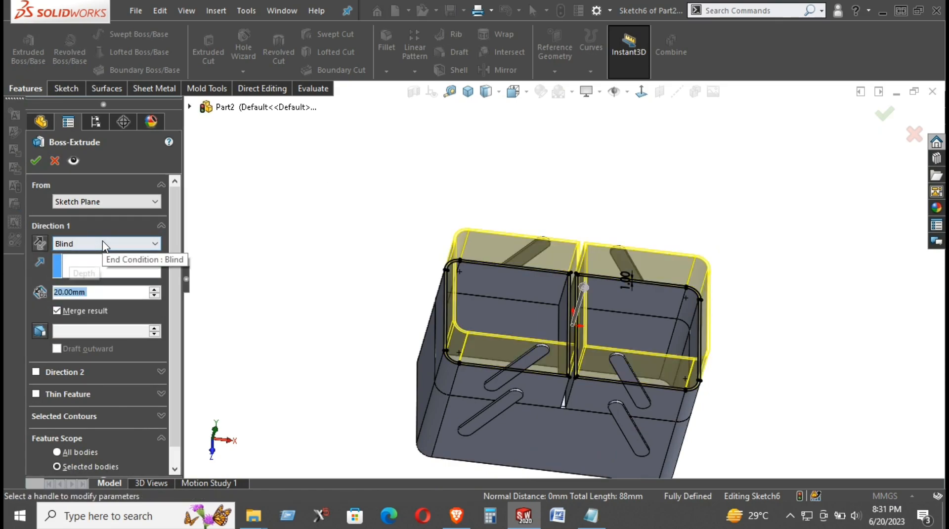
{"action": "middle_click_drag", "start_coordinate": [553, 304], "coordinate": [559, 216]}
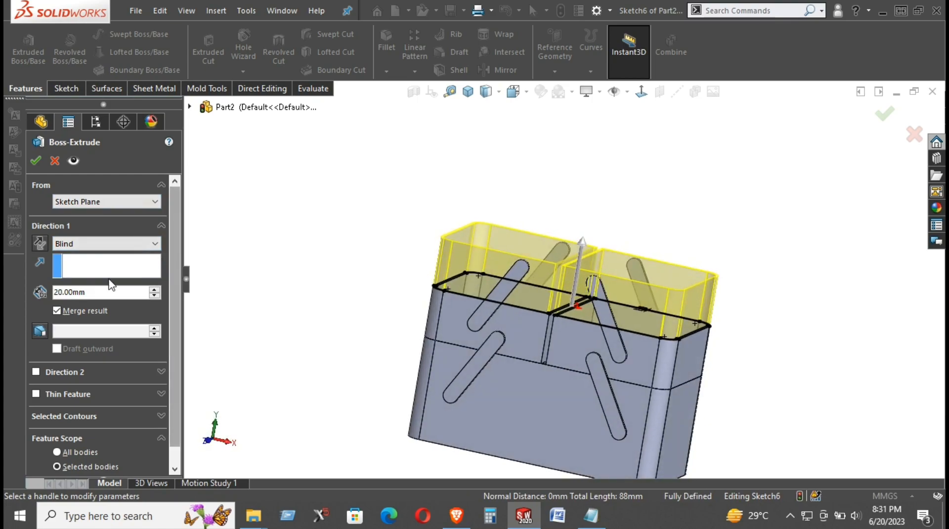
{"action": "type", "text": "25"}
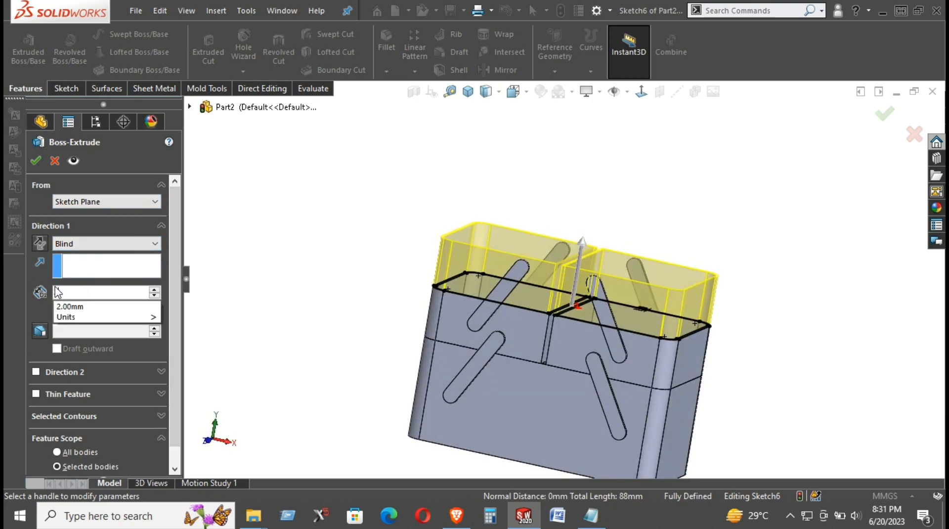
{"action": "key", "text": "Return"}
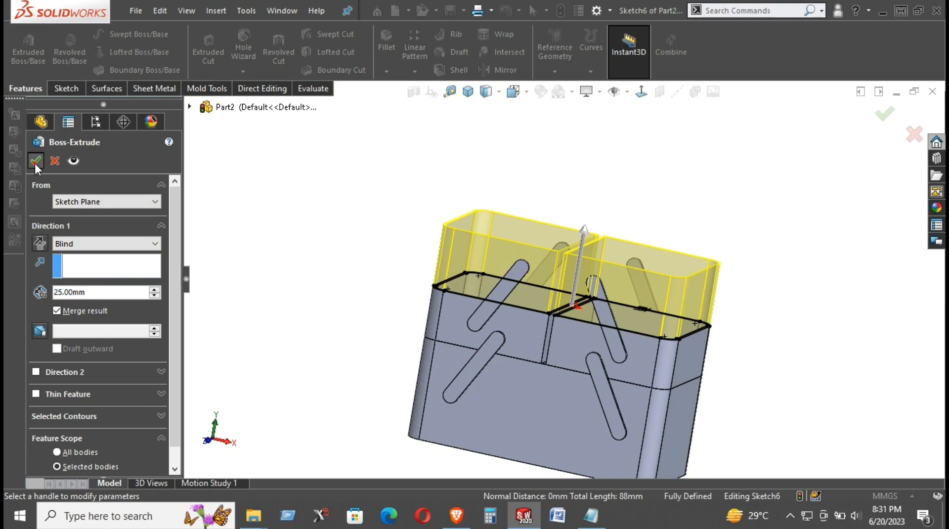
{"action": "left_click", "coordinate": [72, 312]}
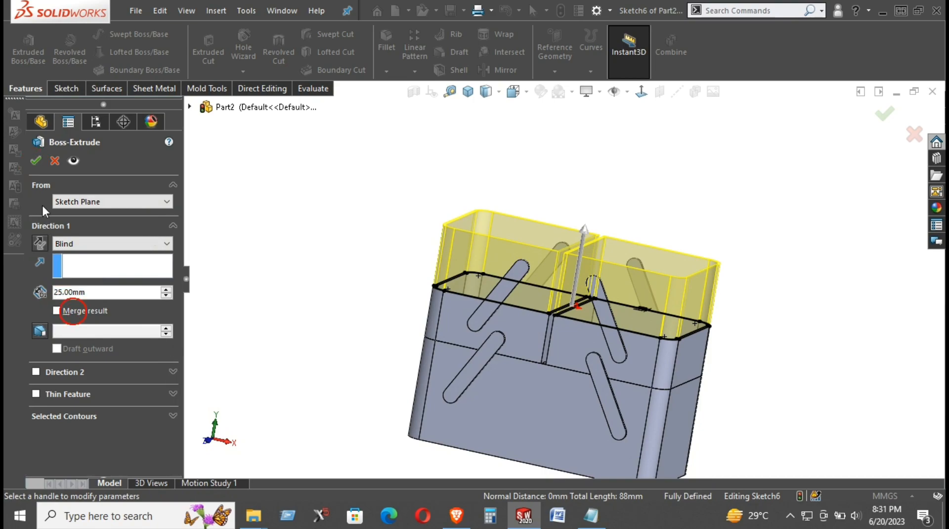
{"action": "left_click", "coordinate": [36, 161]}
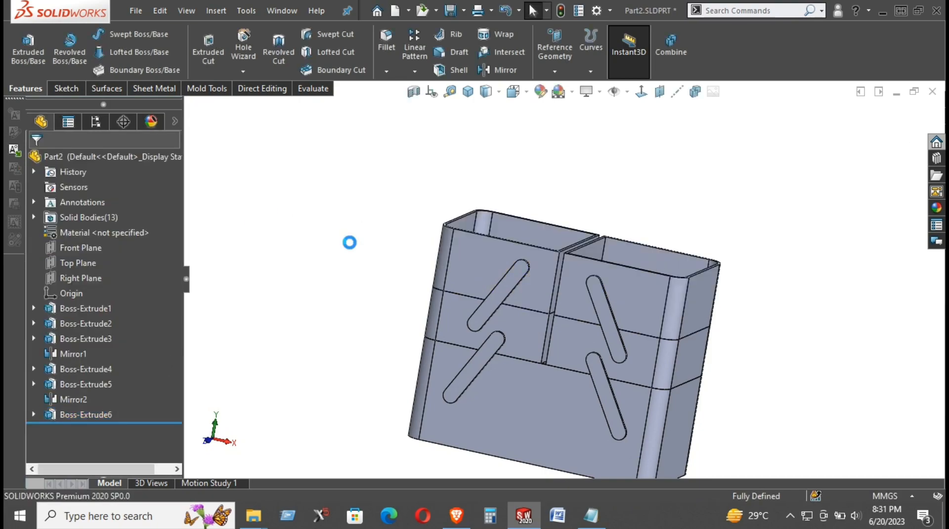
Hide the main tool box body below the compartments
{"action": "middle_click_drag", "start_coordinate": [585, 380], "coordinate": [618, 343]}
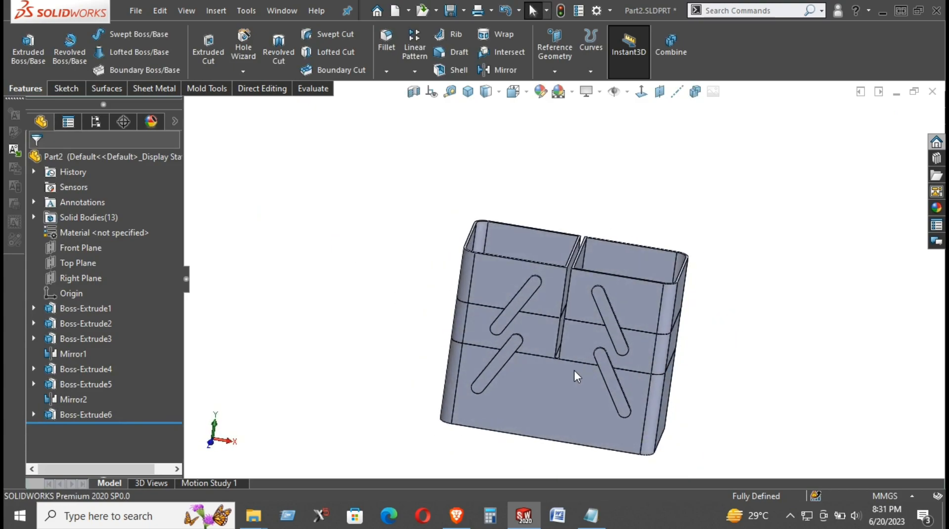
{"action": "middle_click_drag", "start_coordinate": [574, 371], "coordinate": [549, 438]}
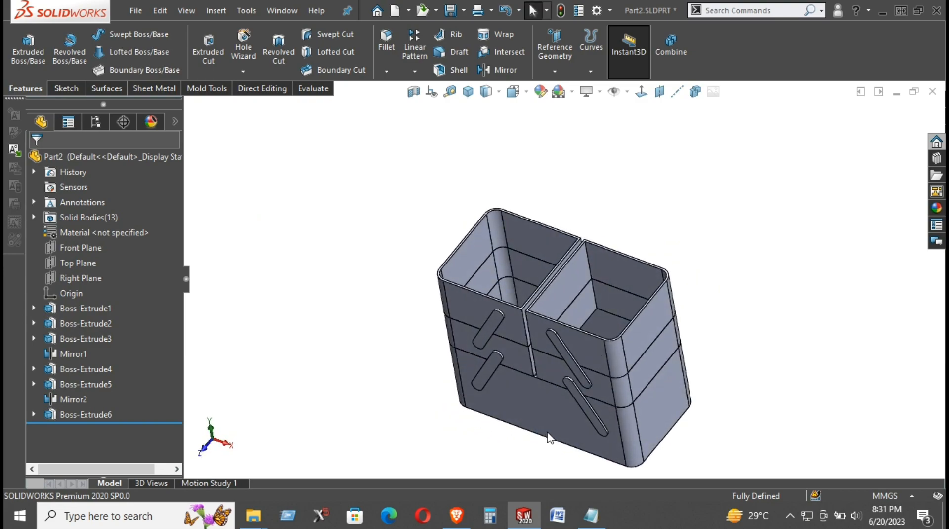
{"action": "middle_click_drag", "start_coordinate": [553, 373], "coordinate": [612, 255]}
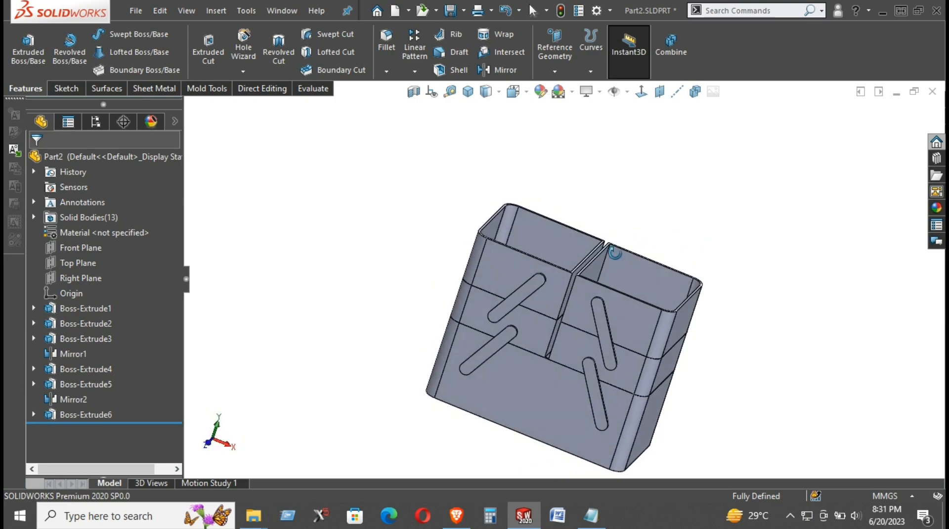
{"action": "left_click", "coordinate": [537, 379]}
{"action": "right_click", "coordinate": [537, 379]}
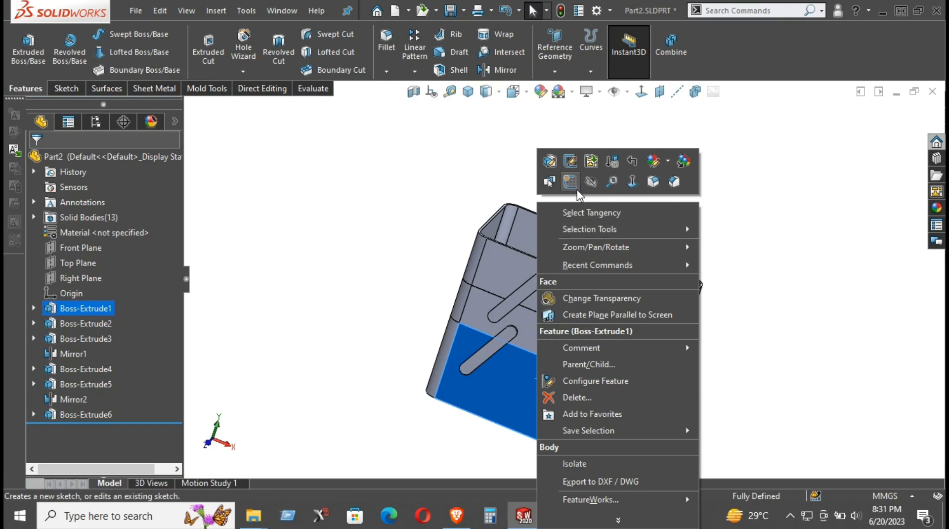
{"action": "left_click", "coordinate": [587, 180]}
Start a sketch on the bottom rim face of the left lower compartment and convert its outer outline
{"action": "middle_click_drag", "start_coordinate": [599, 329], "coordinate": [497, 243]}
{"action": "scroll", "coordinate": [497, 246], "scroll_direction": "down", "scroll_amount": 6}
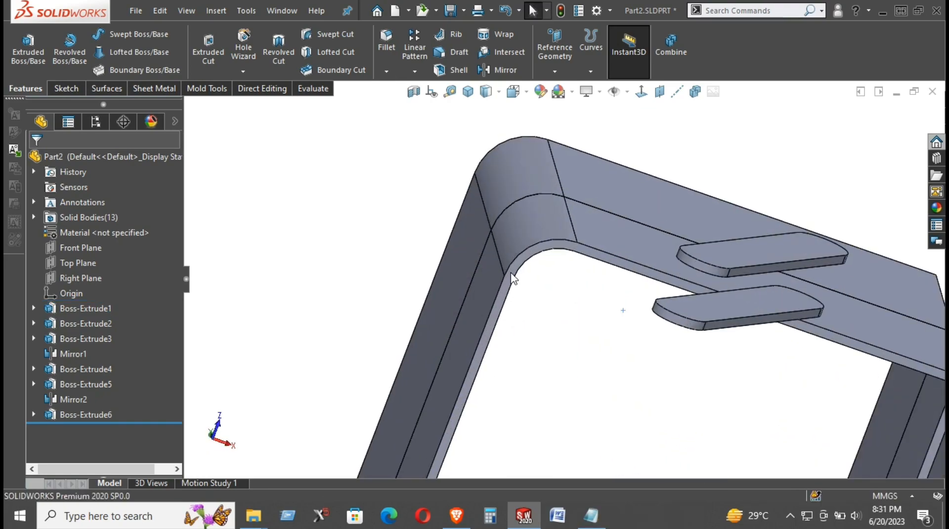
{"action": "middle_click_drag", "start_coordinate": [516, 279], "coordinate": [500, 335]}
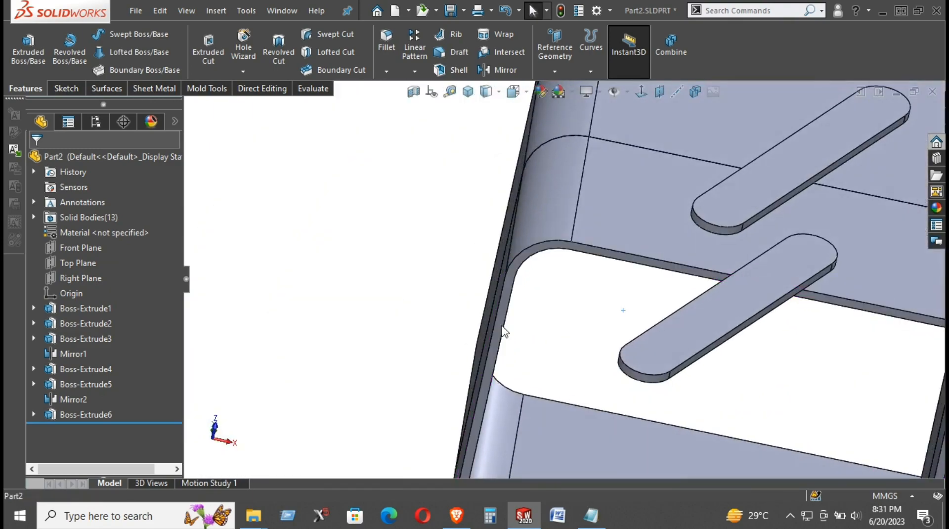
{"action": "left_click", "coordinate": [505, 290]}
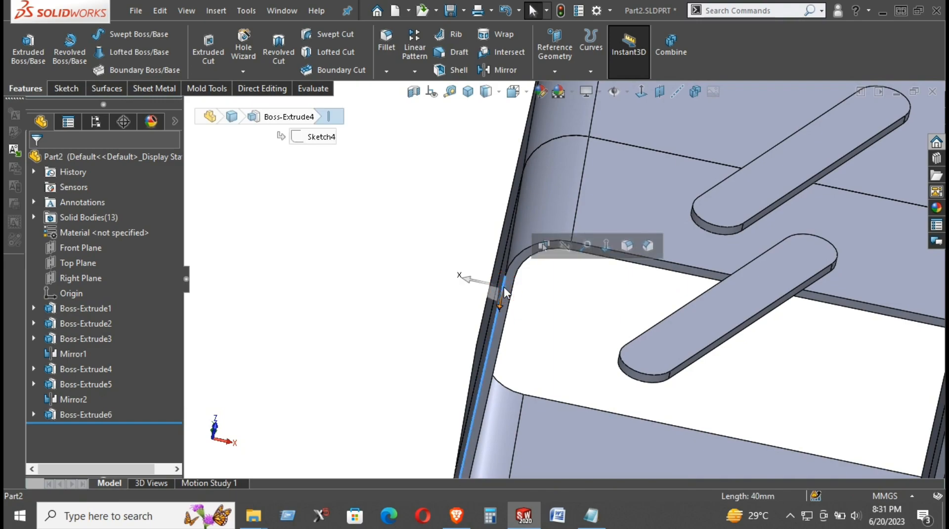
{"action": "left_click", "coordinate": [510, 276]}
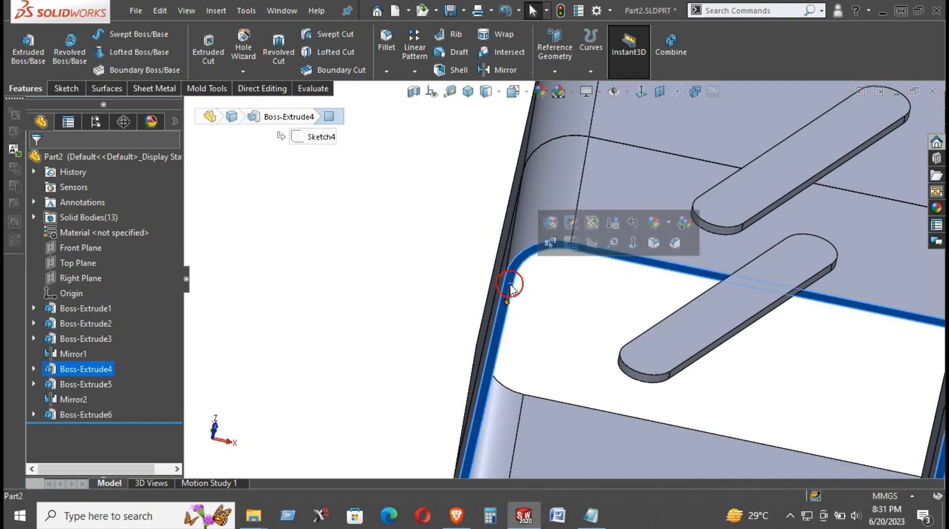
{"action": "left_click", "coordinate": [571, 244]}
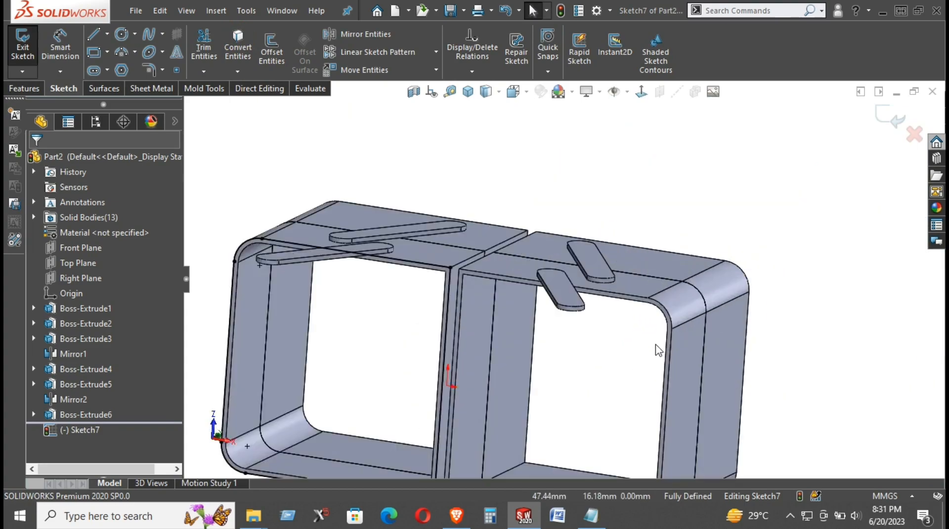
Convert the outer outline of the right lower compartment's bottom rim face into the same sketch
{"action": "left_click", "coordinate": [668, 320]}
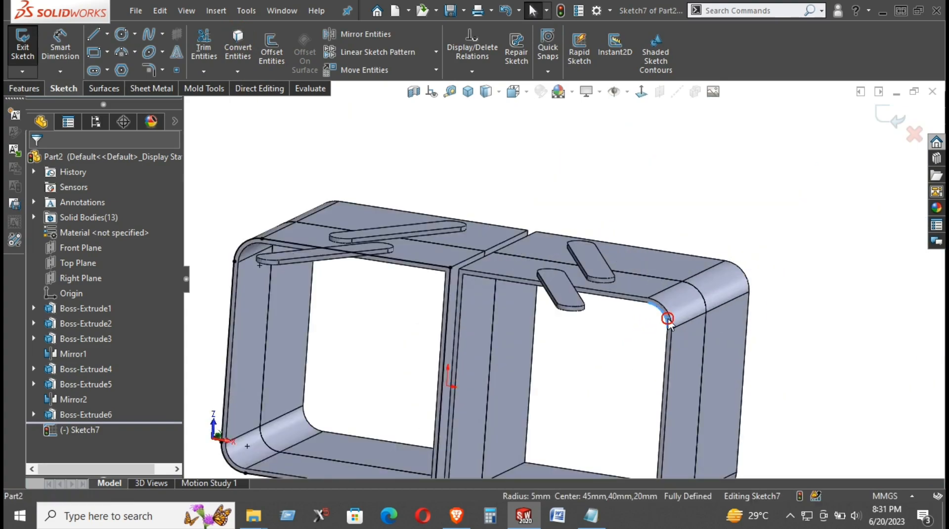
{"action": "scroll", "coordinate": [774, 331], "scroll_direction": "down", "scroll_amount": 2}
{"action": "scroll", "coordinate": [778, 318], "scroll_direction": "down", "scroll_amount": 3}
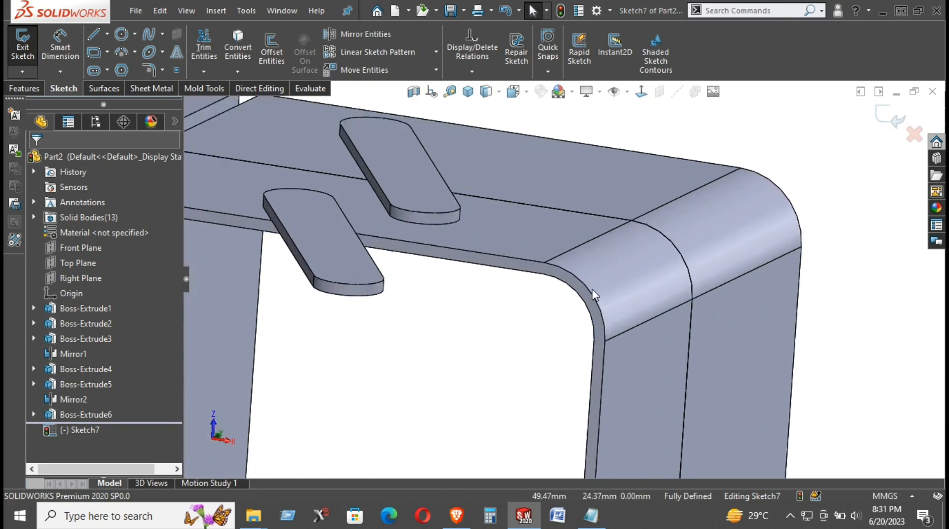
{"action": "left_click", "coordinate": [587, 292]}
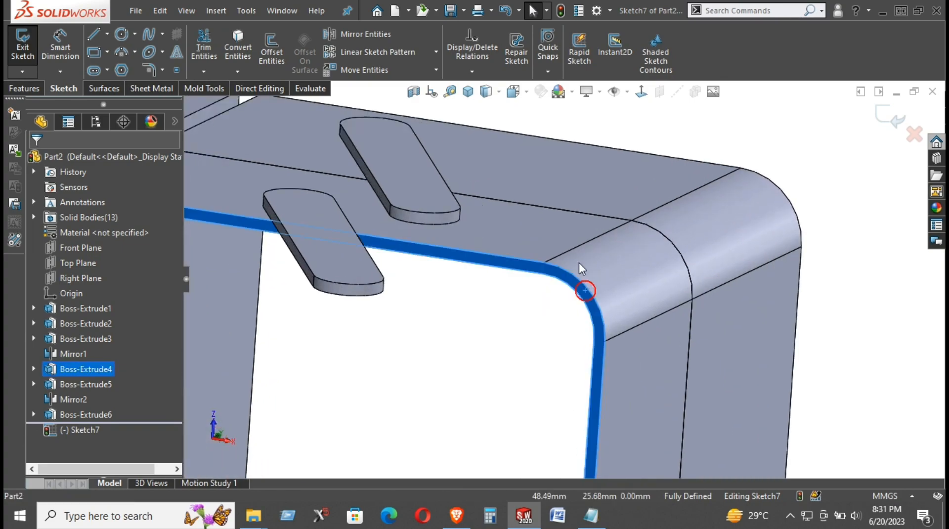
{"action": "left_click", "coordinate": [237, 43]}
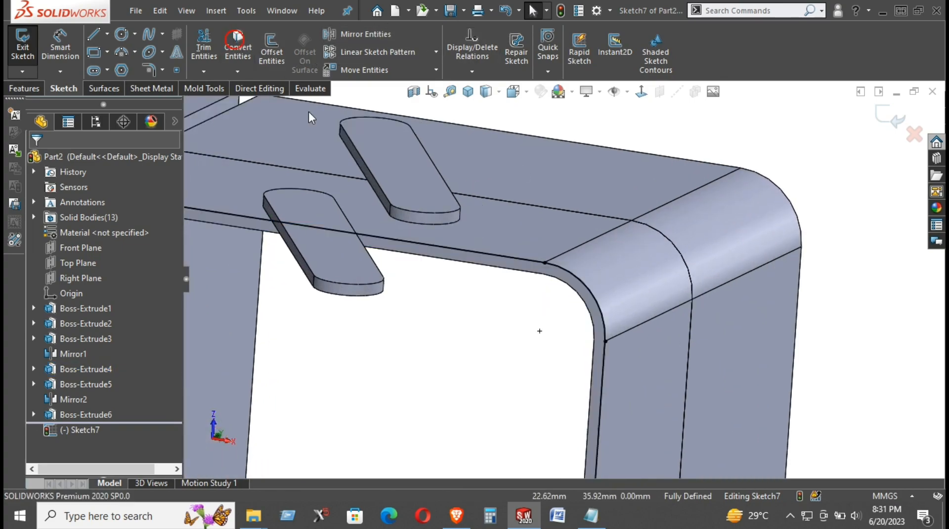
Offset the converted bottom rim outlines of both compartments inward by 1 mm, using the reversed direction
{"action": "scroll", "coordinate": [584, 297], "scroll_direction": "up", "scroll_amount": 5}
{"action": "left_click", "coordinate": [272, 52]}
{"action": "left_click", "coordinate": [572, 283]}
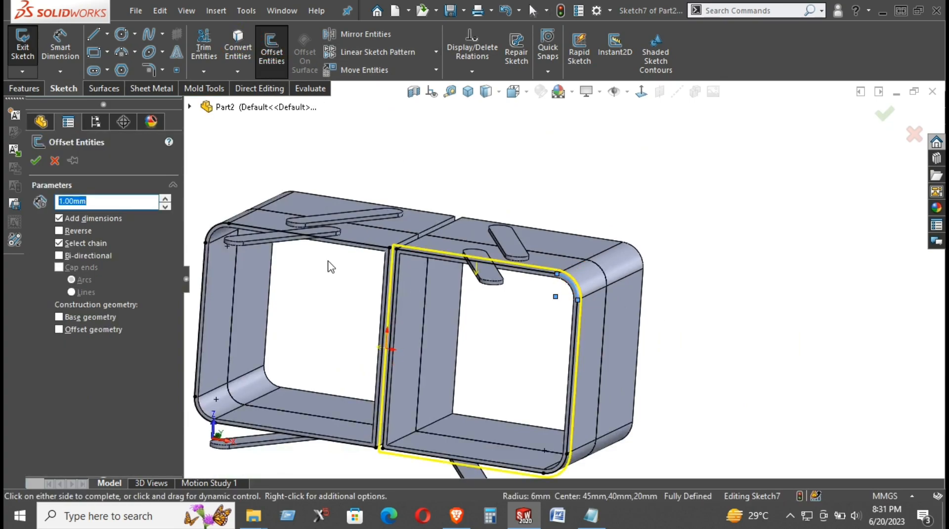
{"action": "left_click", "coordinate": [366, 247]}
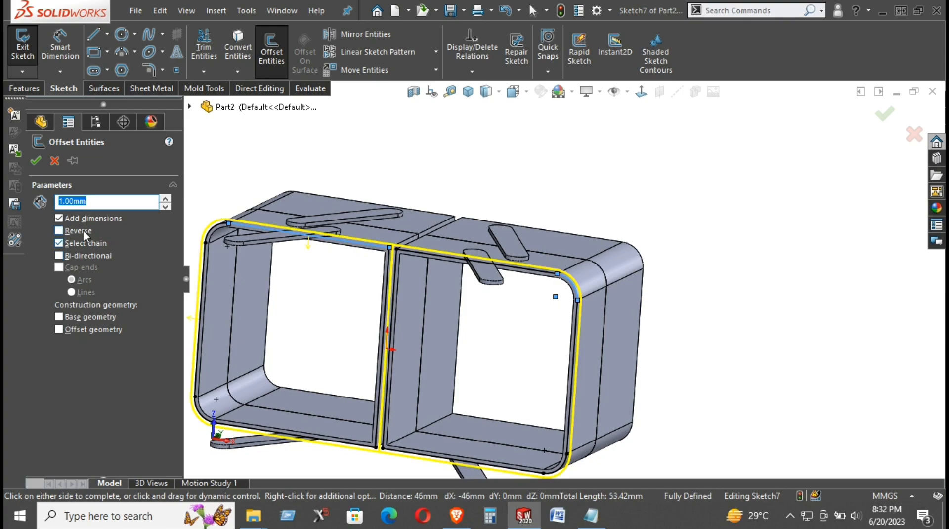
{"action": "left_click", "coordinate": [60, 231]}
{"action": "left_click", "coordinate": [35, 161]}
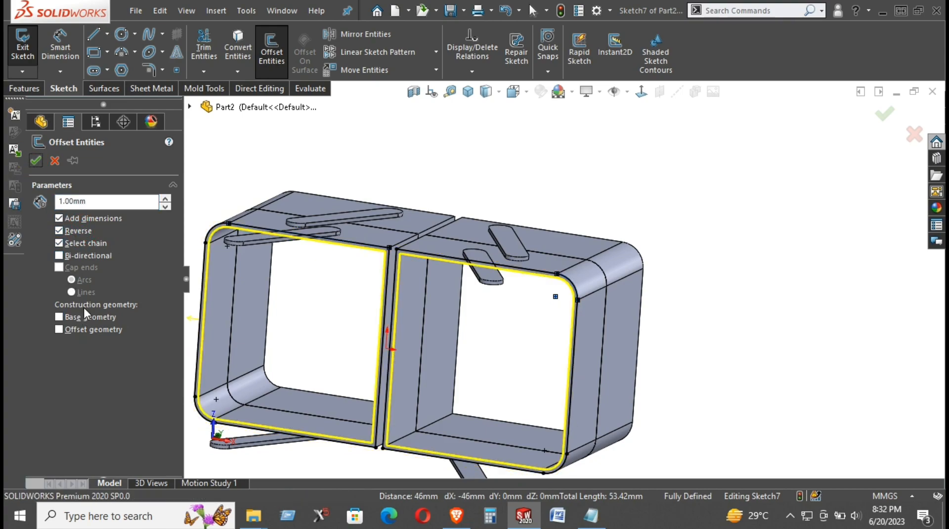
Start a boss extrusion from the bottom rim sketch of the two compartments
{"action": "left_click", "coordinate": [23, 86]}
{"action": "left_click", "coordinate": [28, 59]}
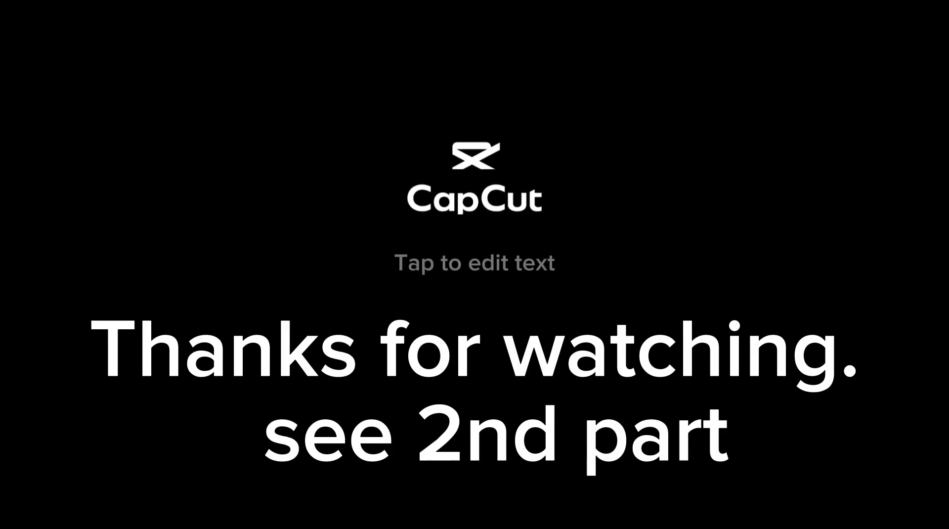